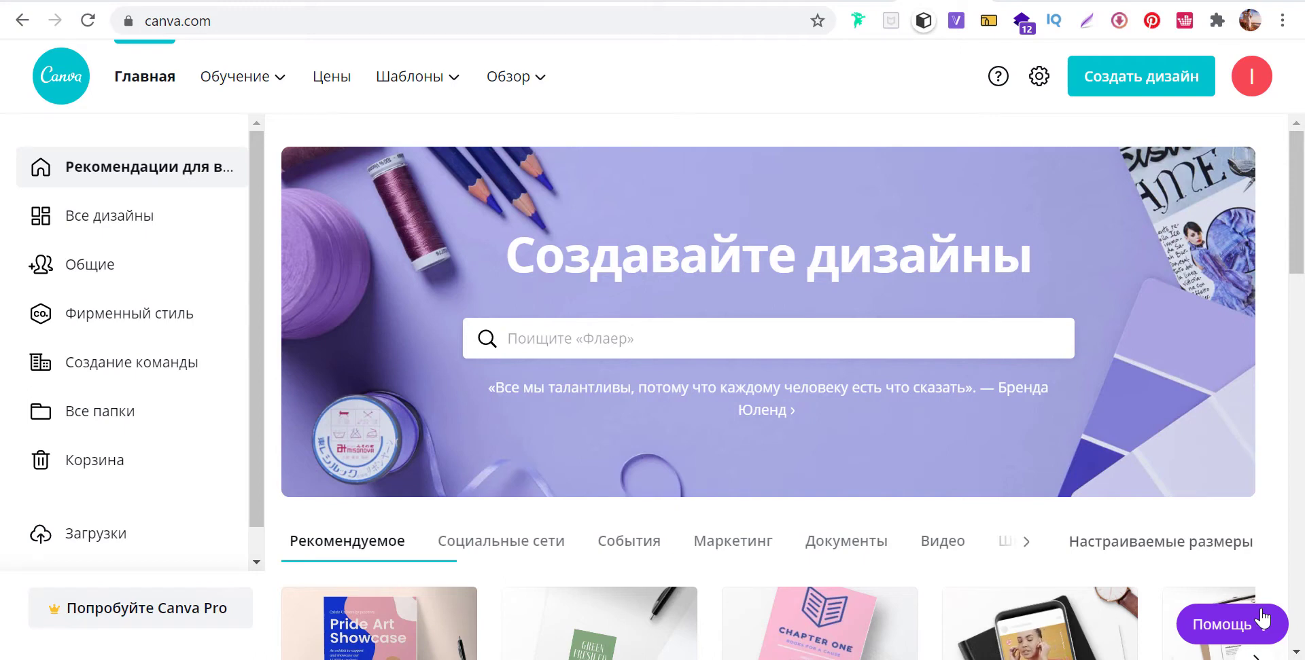
# Scroll the canva.com home page to browse the recommended design types.
pyautogui.scroll(-1, 1130, 480)
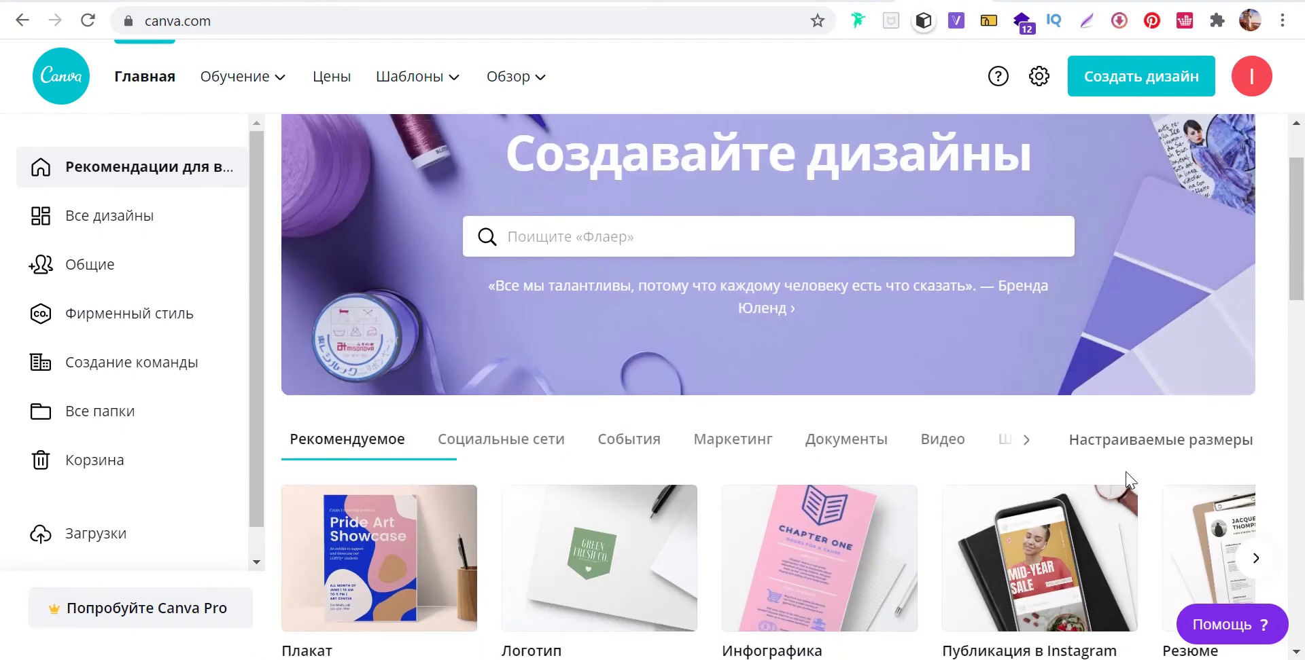
pyautogui.scroll(-1, 1130, 480)
pyautogui.scroll(-1, 1130, 480)
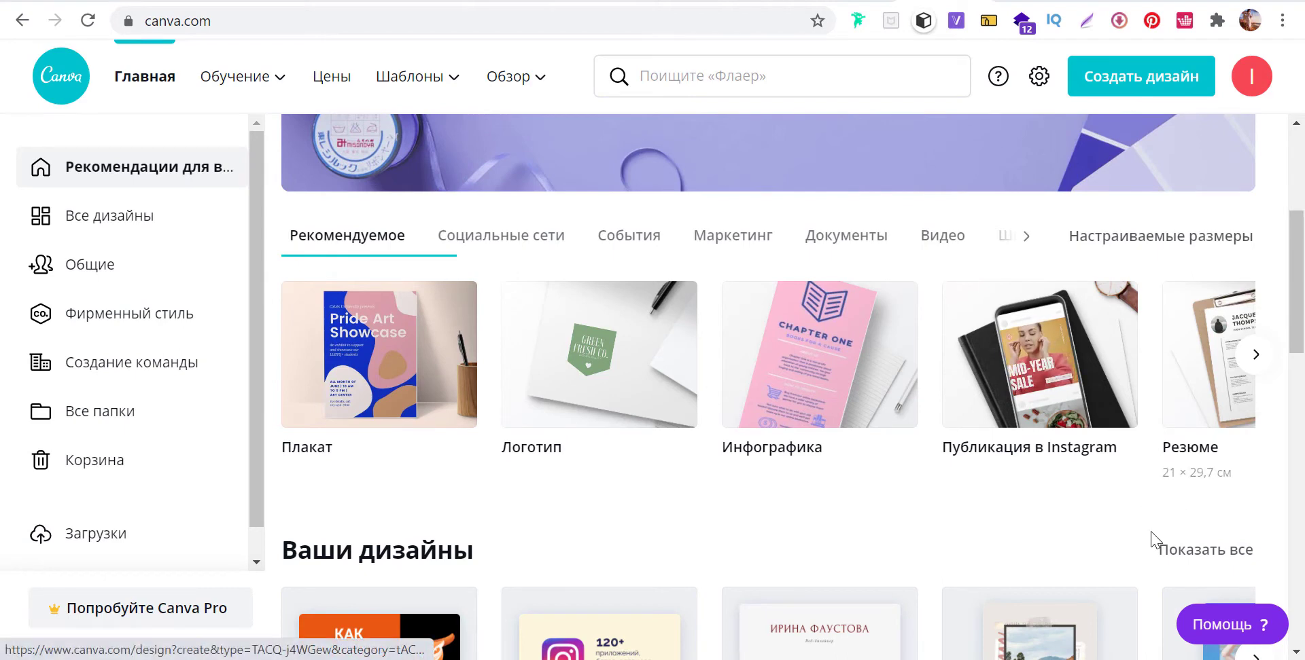
pyautogui.click(219, 20)
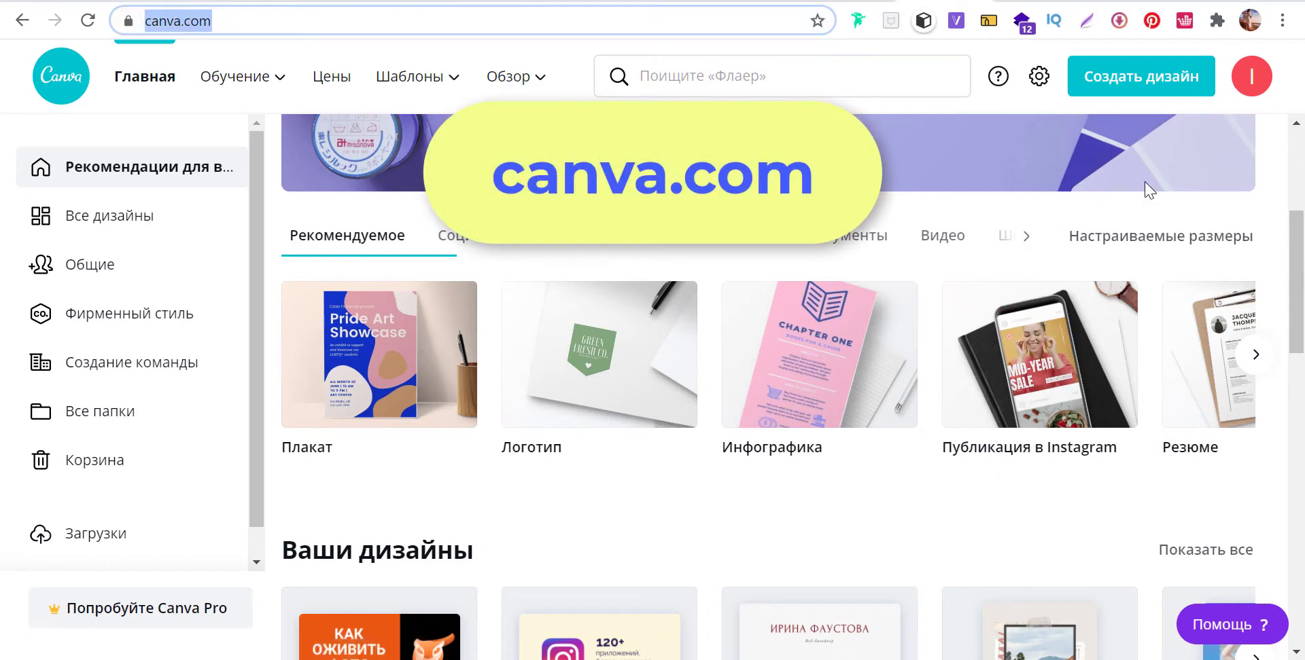
pyautogui.scroll(5, 1141, 226)
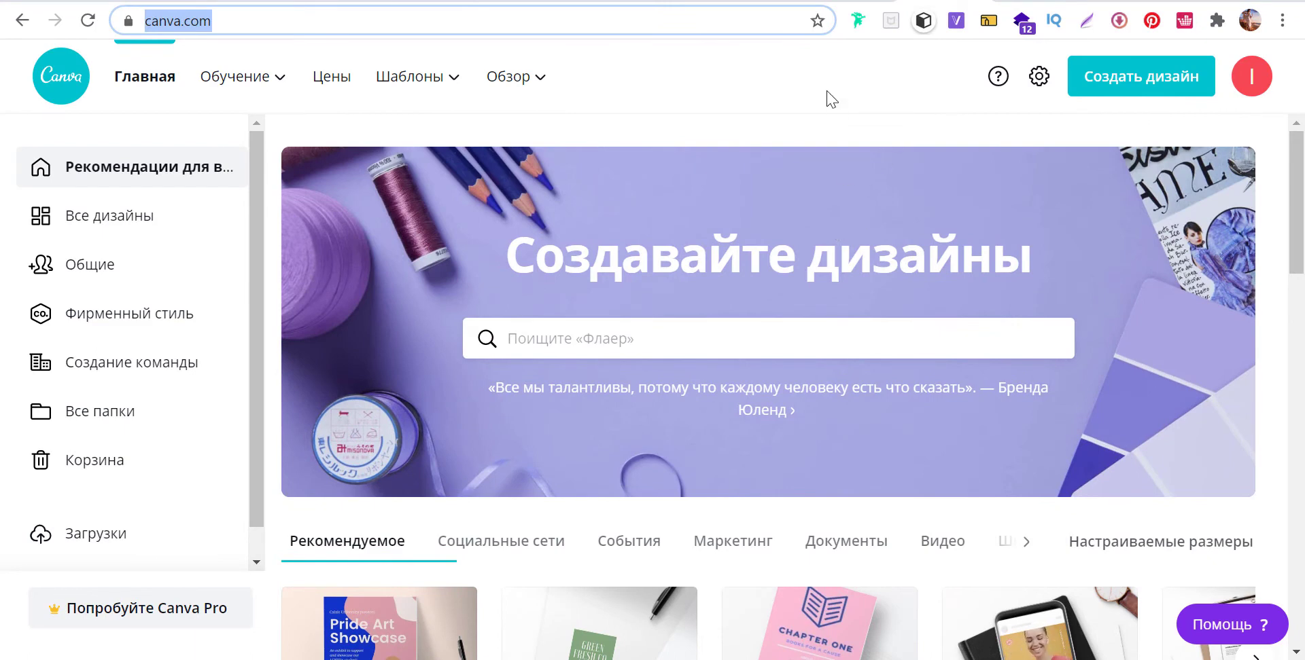
pyautogui.moveTo(417, 76)
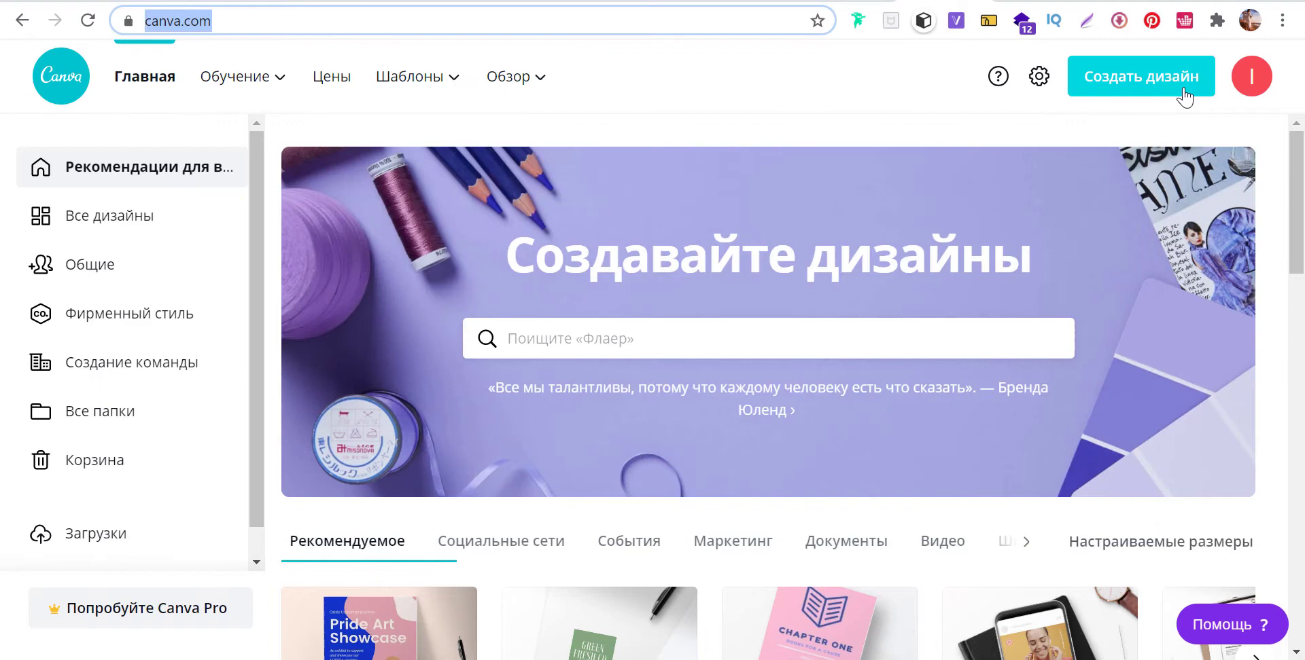
pyautogui.click(1183, 96)
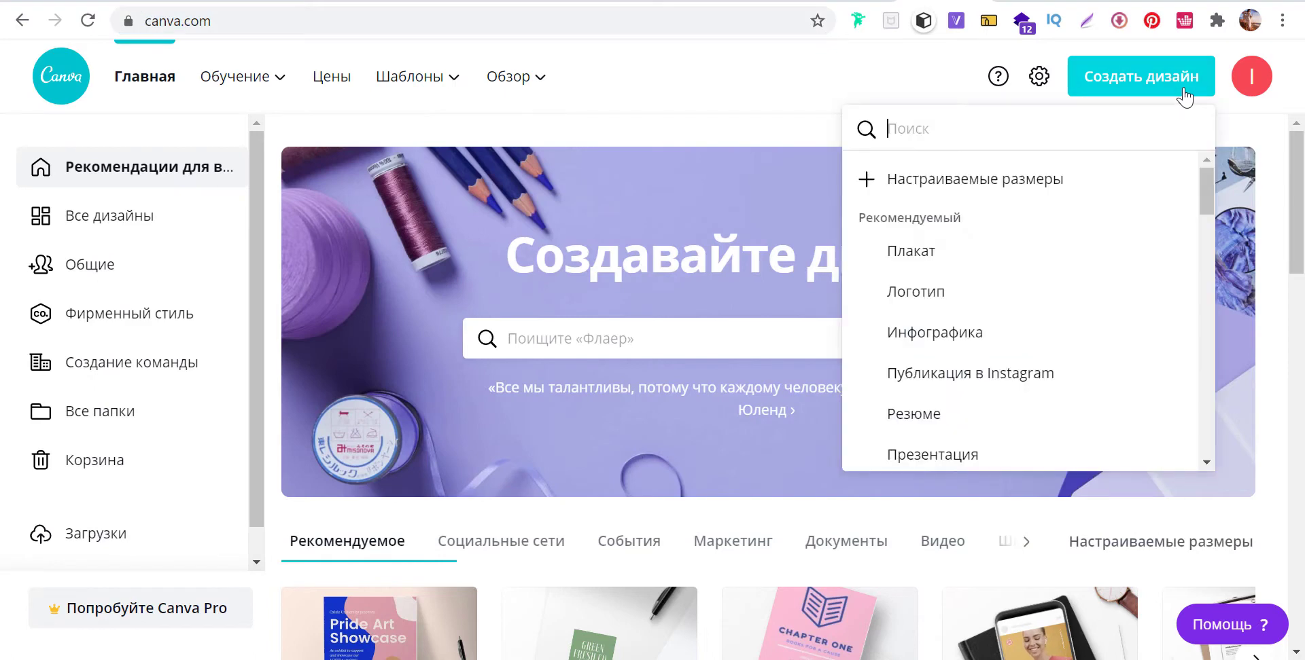
pyautogui.scroll(-1, 1103, 277)
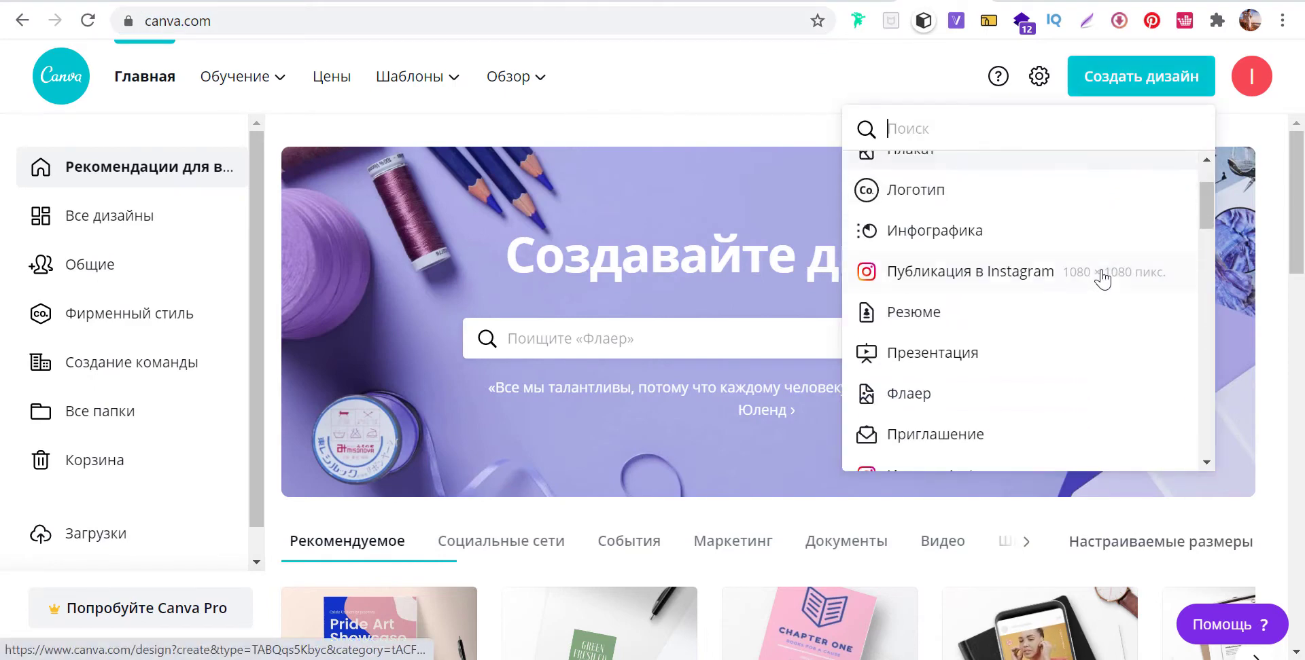
pyautogui.scroll(-1, 1094, 276)
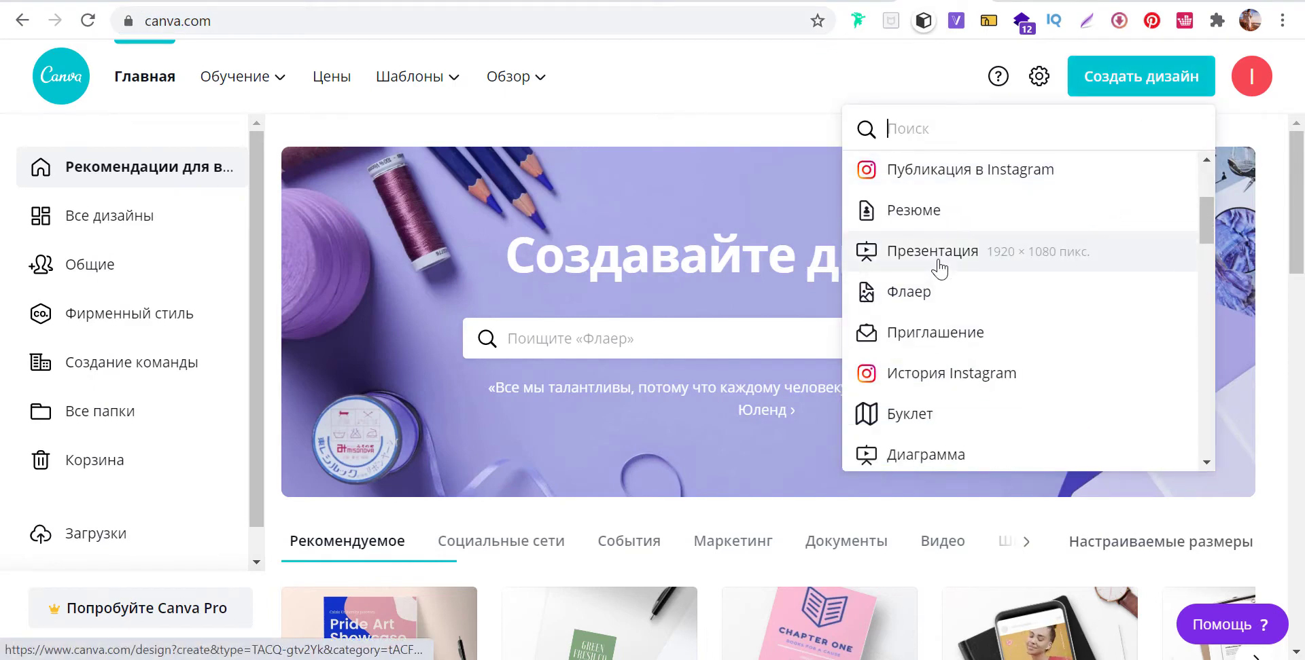
pyautogui.click(805, 99)
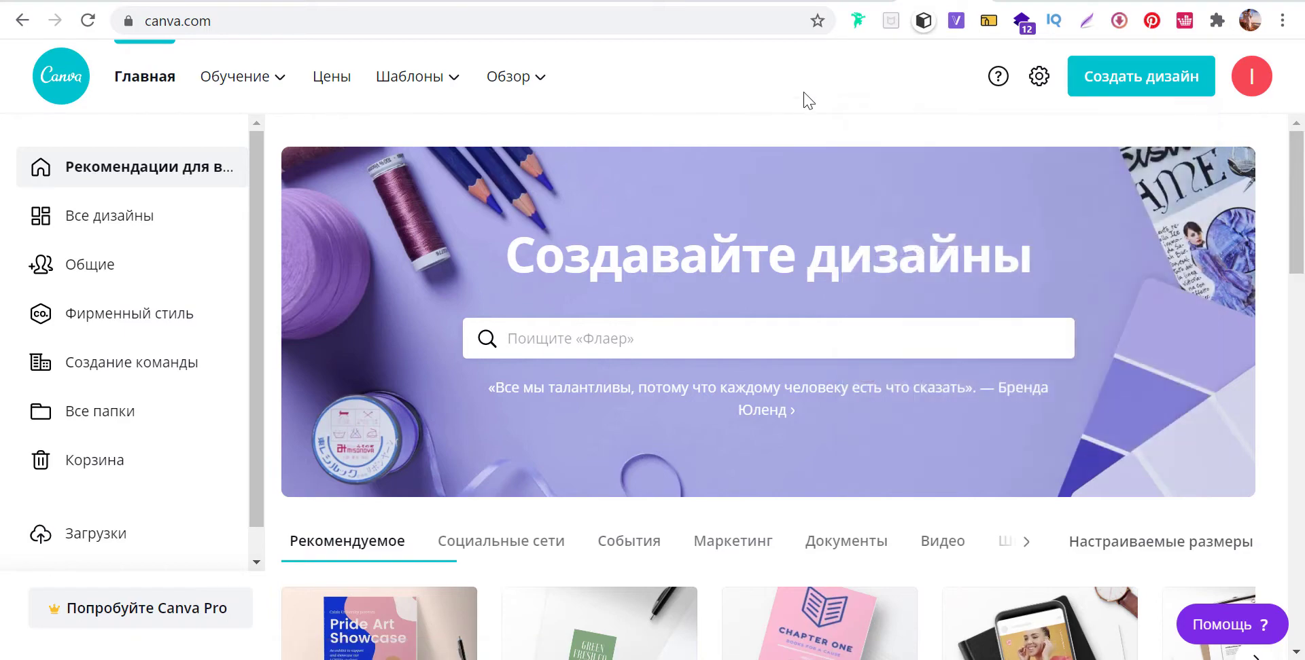
pyautogui.scroll(-1, 822, 216)
pyautogui.scroll(-4, 822, 216)
pyautogui.scroll(-3, 823, 216)
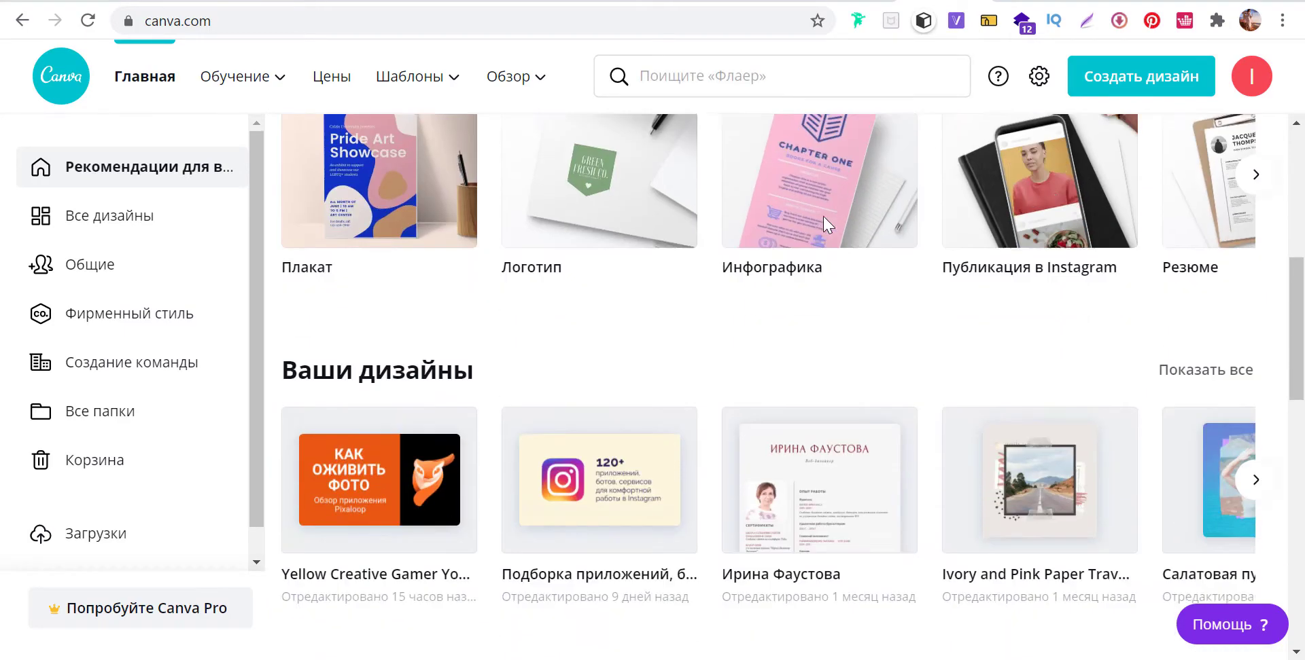
pyautogui.scroll(-2, 822, 216)
pyautogui.scroll(-2, 825, 224)
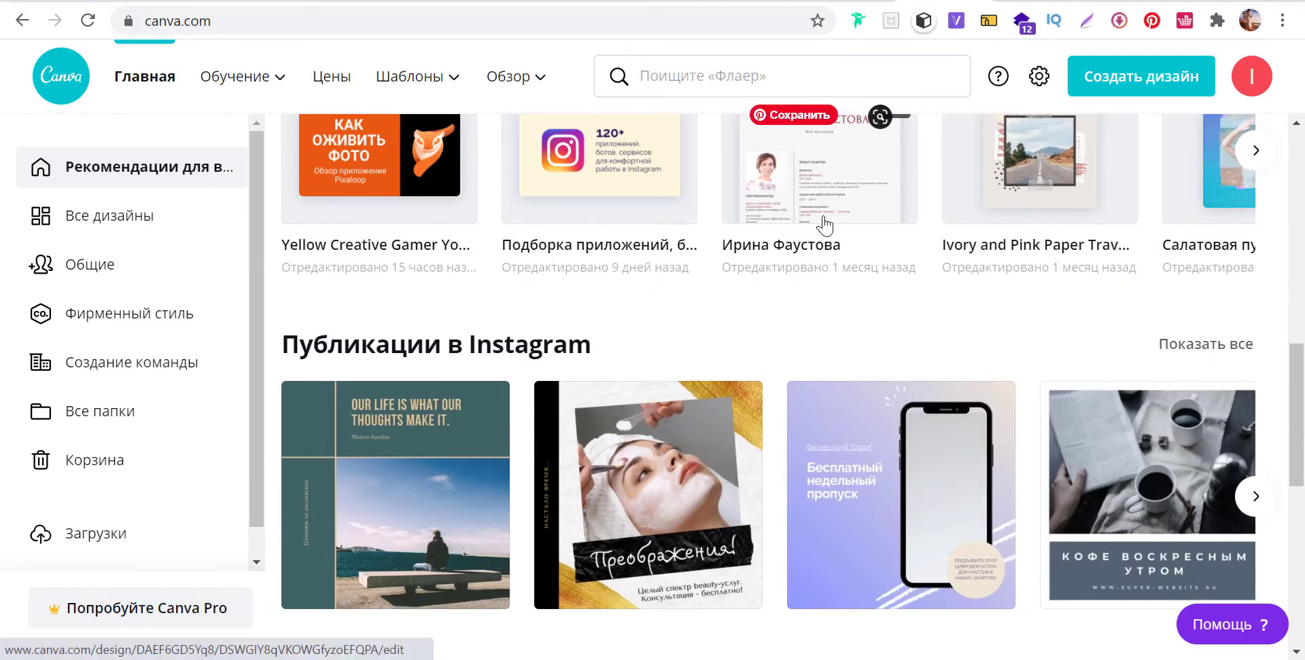
pyautogui.scroll(-1, 825, 224)
pyautogui.scroll(-1, 851, 242)
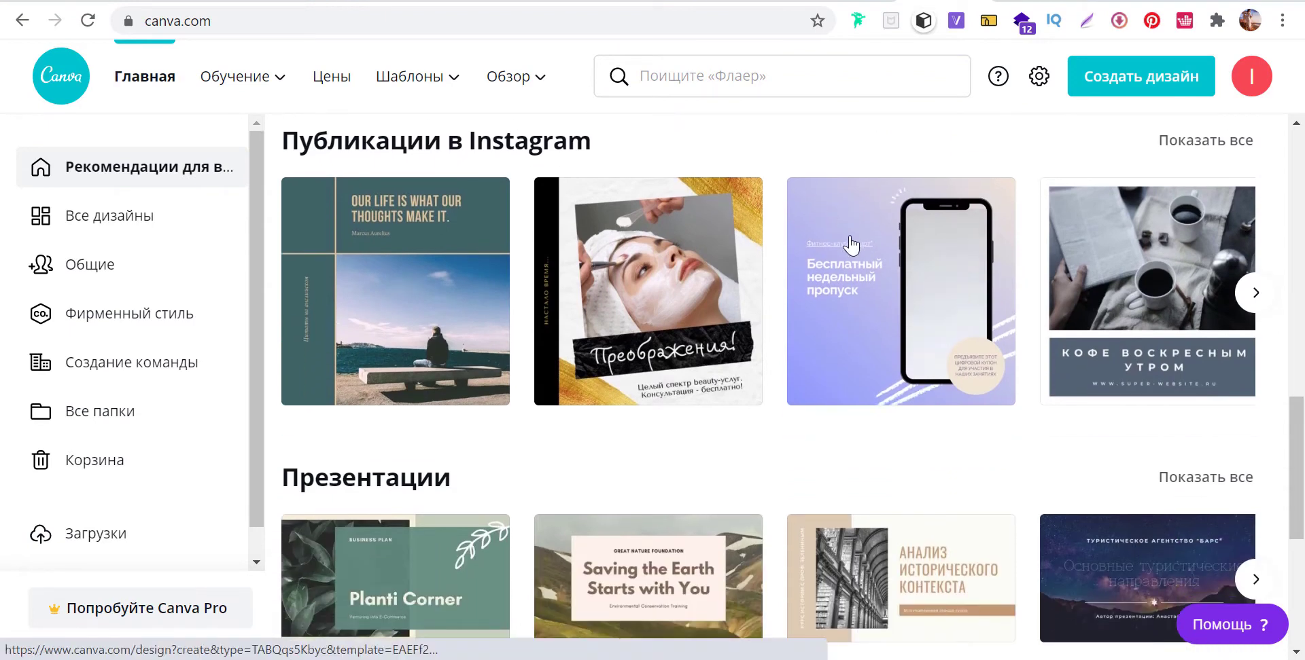
pyautogui.scroll(-2, 884, 246)
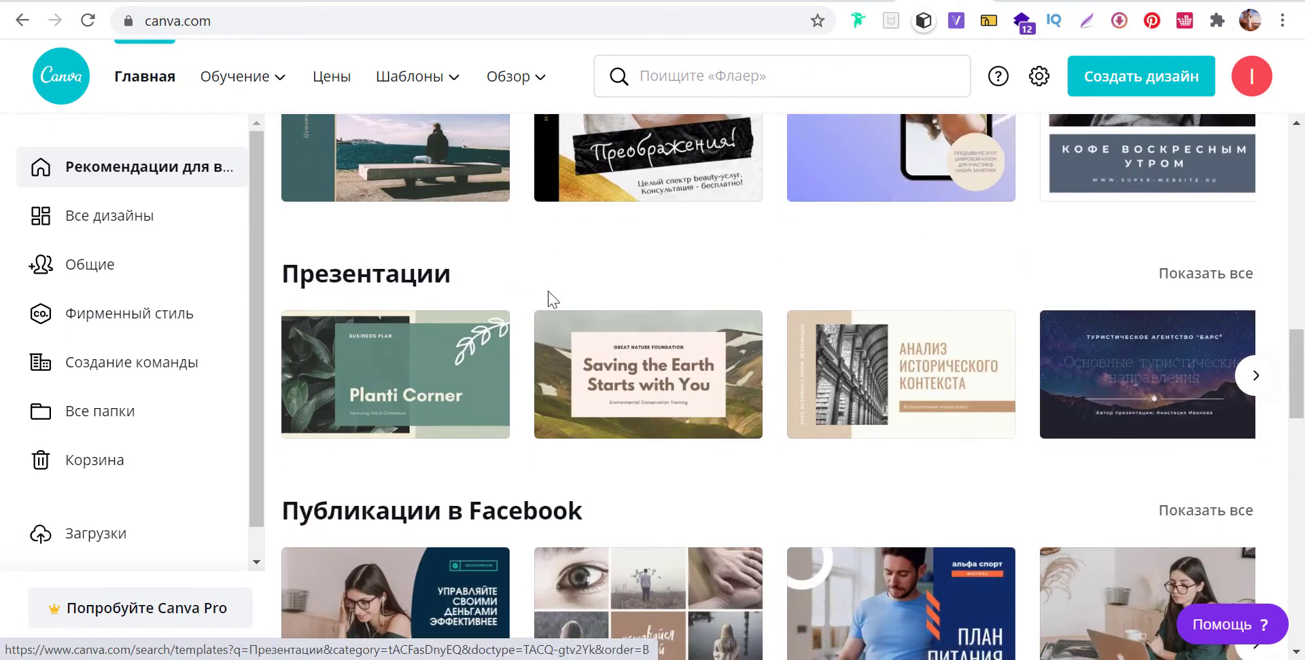
# Show all presentation templates via Показать все next to Презентации.
pyautogui.click(1198, 281)
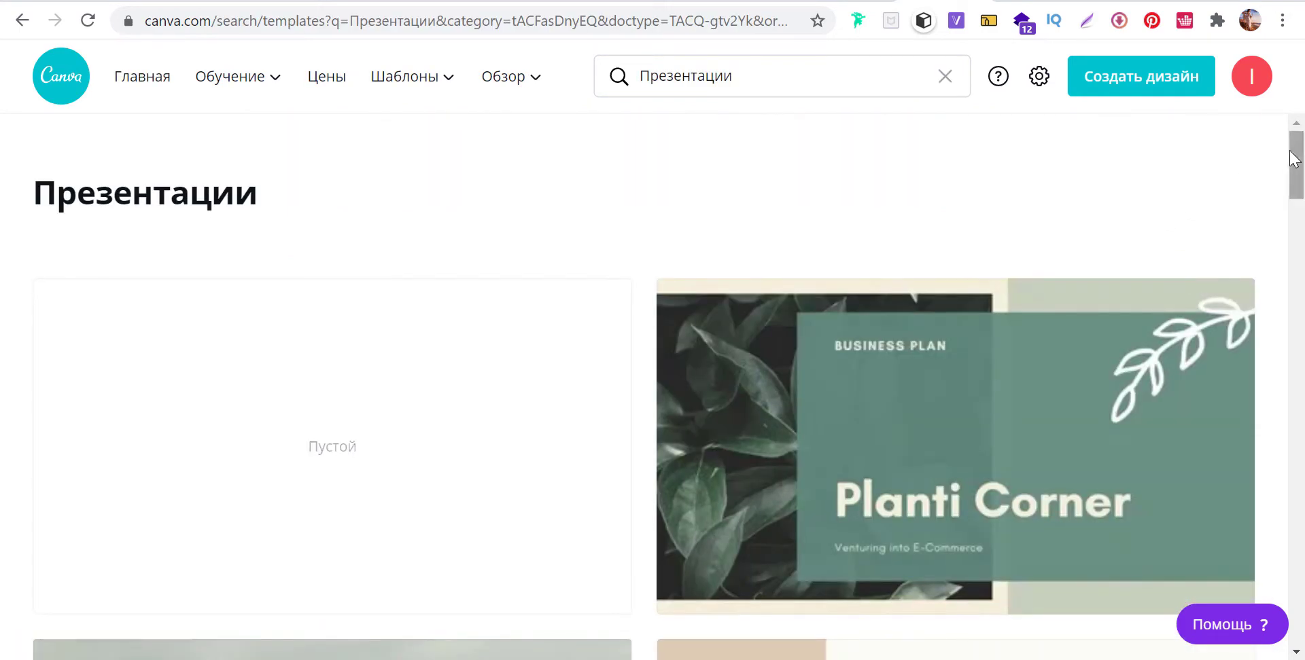
pyautogui.moveTo(1296, 165); pyautogui.dragTo(1296, 453)
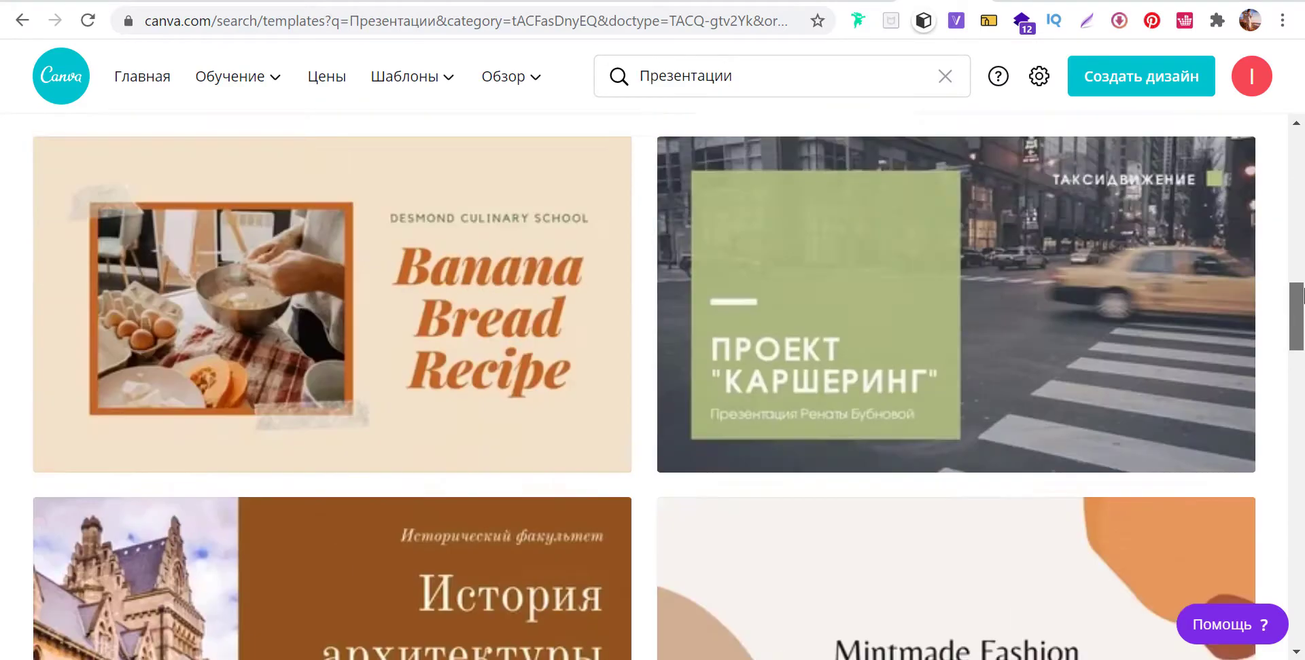
pyautogui.moveTo(1296, 452); pyautogui.dragTo(1184, 190)
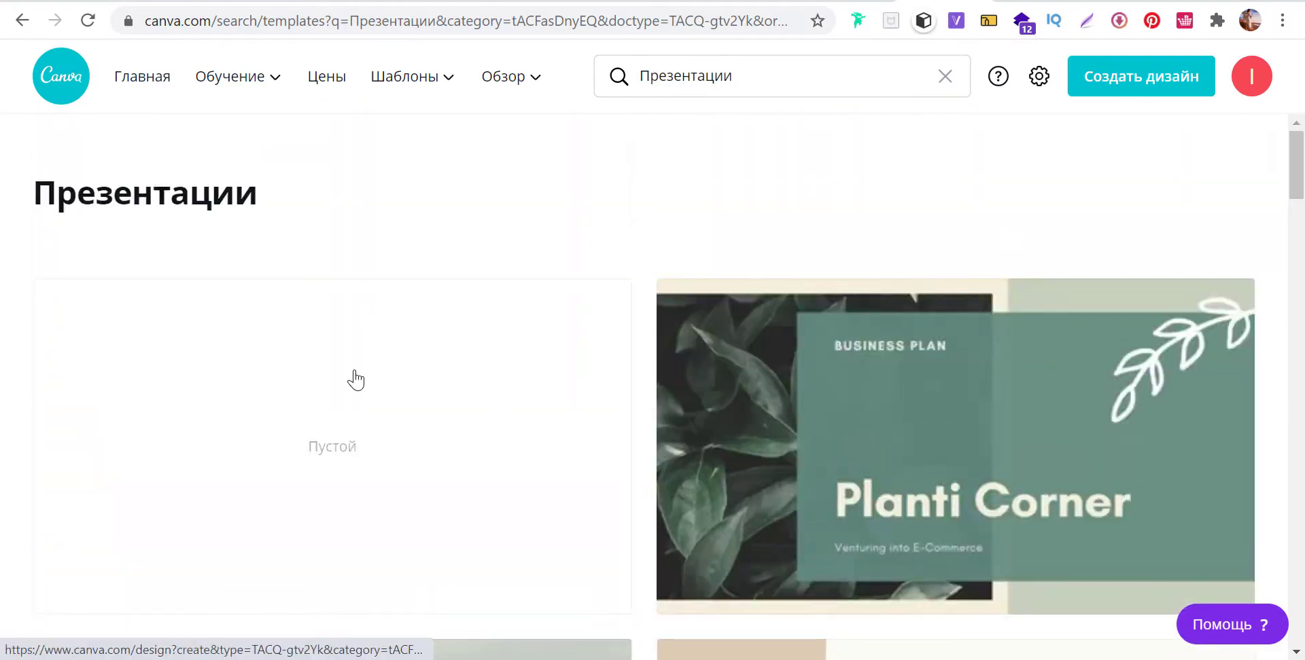
pyautogui.moveTo(1297, 175); pyautogui.dragTo(1302, 318)
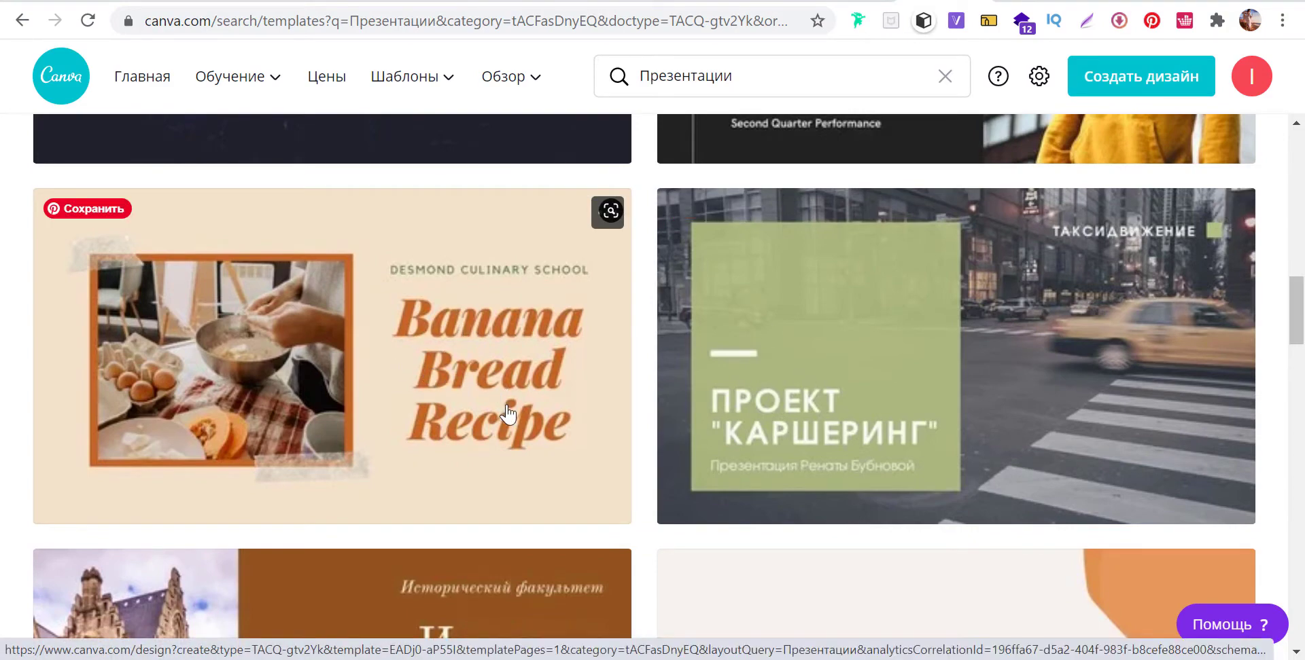
# Scroll through the presentation template results to browse the available designs.
pyautogui.scroll(-1, 508, 414)
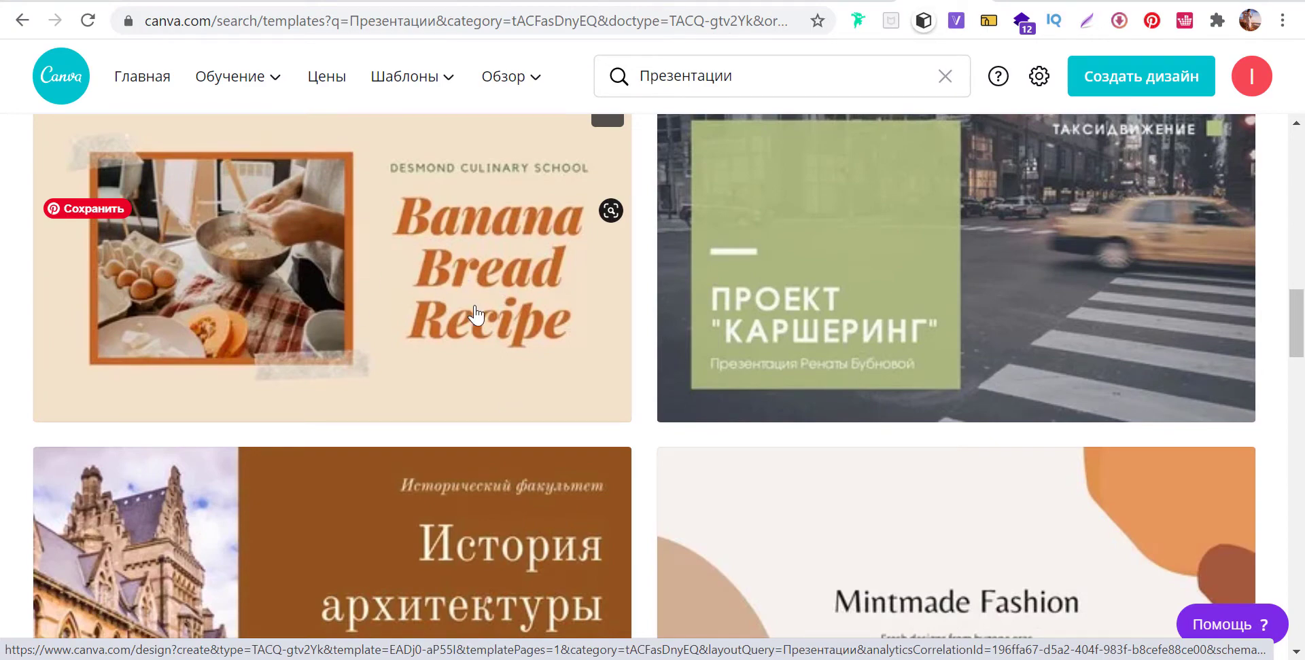
pyautogui.scroll(-2, 944, 421)
pyautogui.scroll(-2, 907, 479)
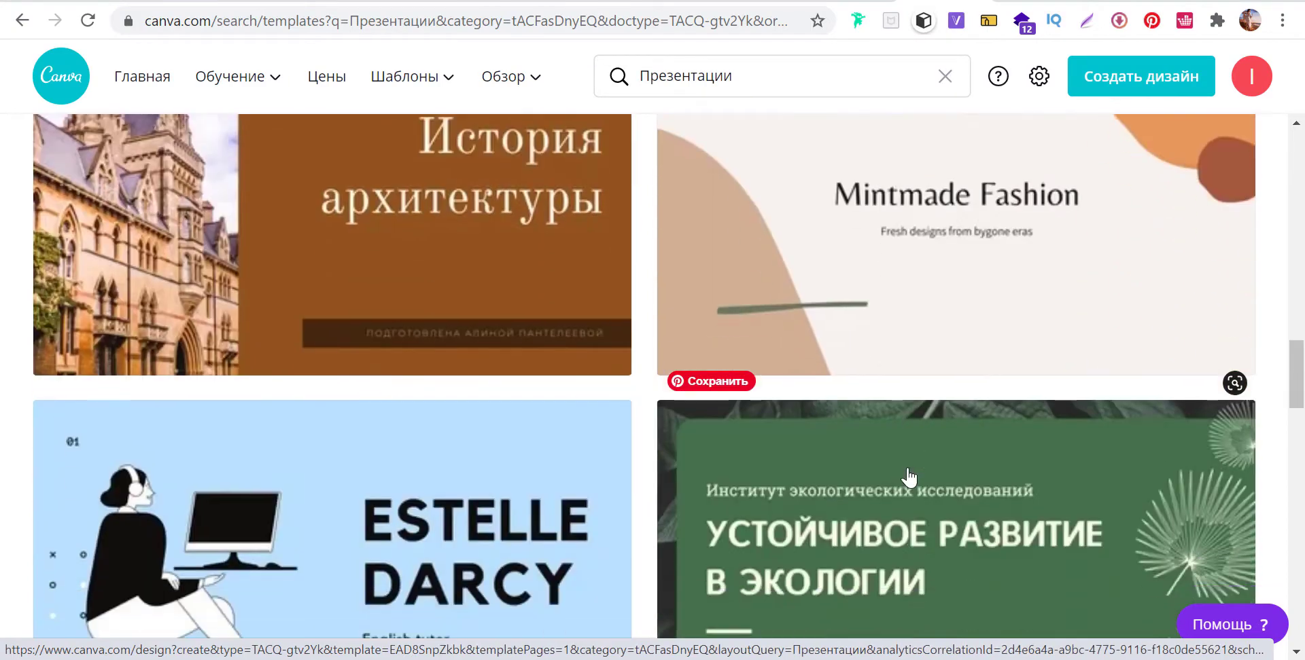
pyautogui.scroll(-1, 904, 475)
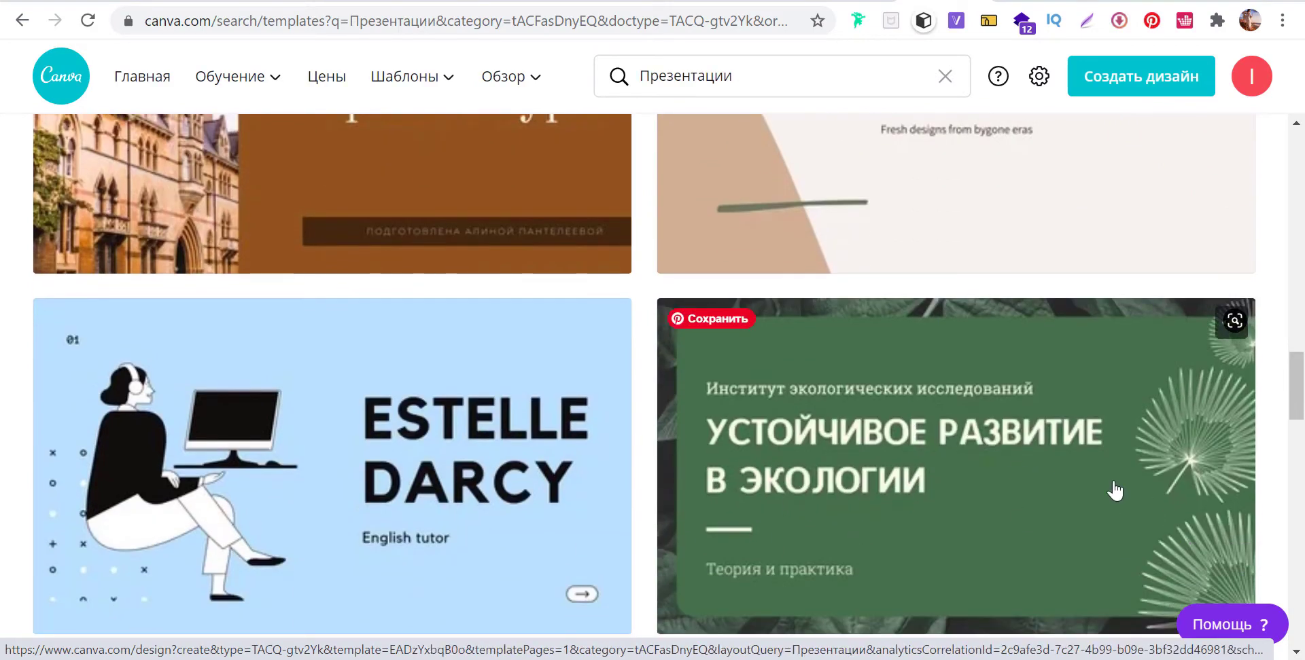
pyautogui.scroll(-1, 816, 479)
pyautogui.scroll(-1, 884, 477)
pyautogui.scroll(-2, 884, 476)
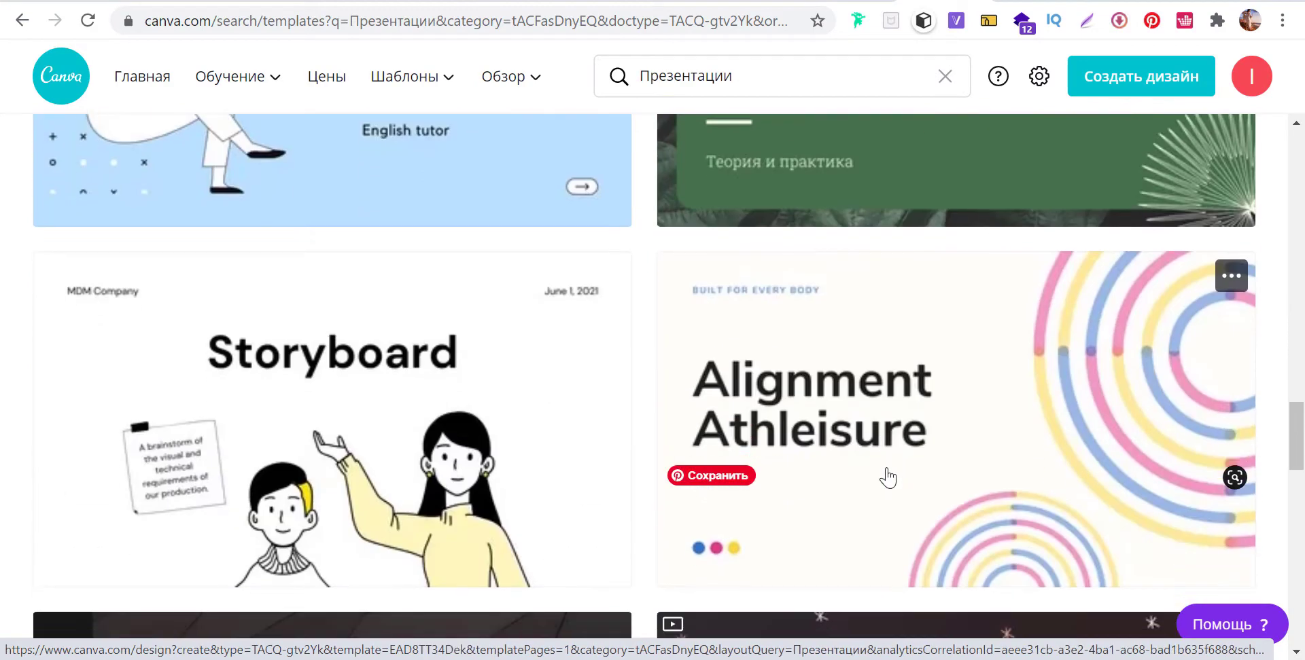
pyautogui.scroll(-3, 886, 477)
pyautogui.scroll(-1, 886, 478)
pyautogui.scroll(-2, 887, 478)
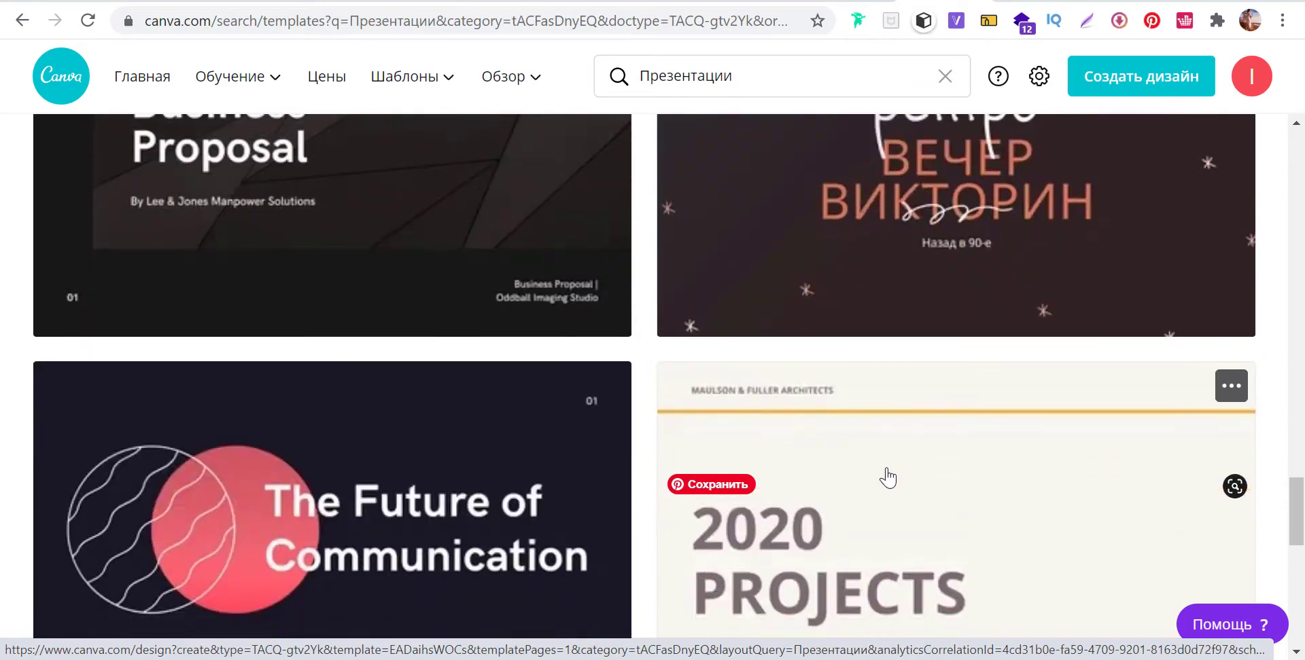
pyautogui.scroll(-1, 887, 478)
pyautogui.scroll(-1, 887, 478)
pyautogui.scroll(-2, 887, 478)
pyautogui.scroll(-1, 886, 477)
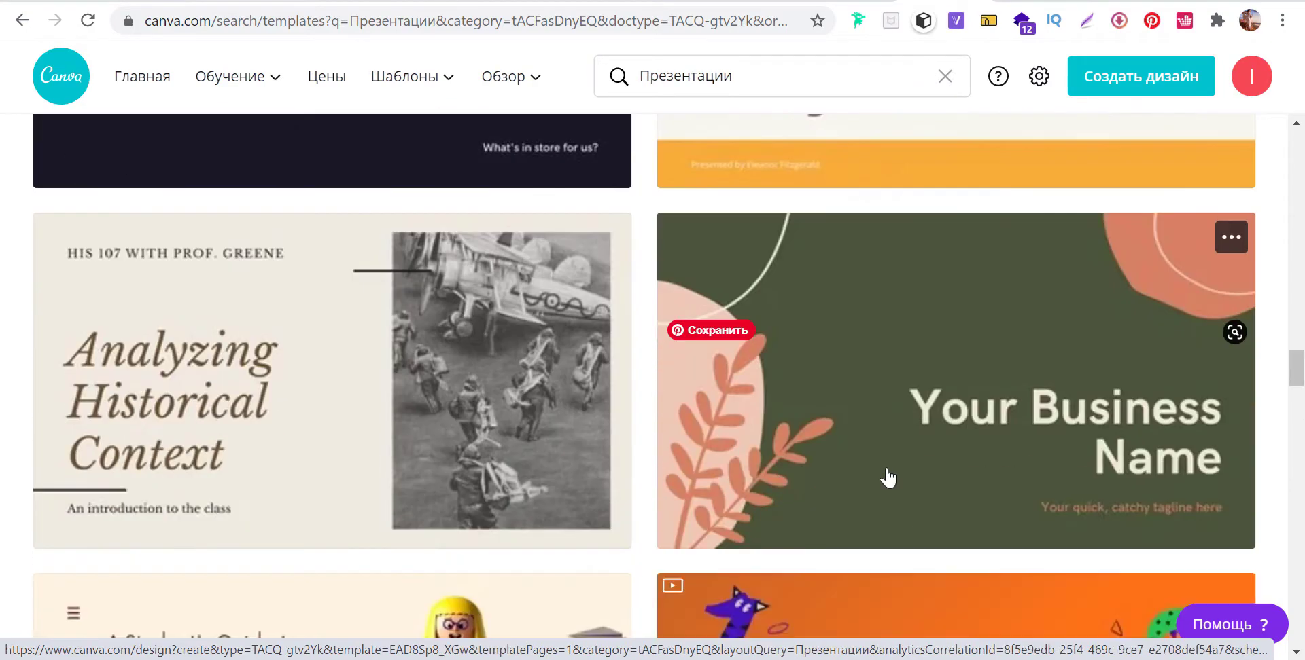
pyautogui.scroll(5, 887, 478)
pyautogui.scroll(5, 890, 462)
# Open the green ecology template «Устойчивое развитие в экологии» in the editor.
pyautogui.click(865, 431)
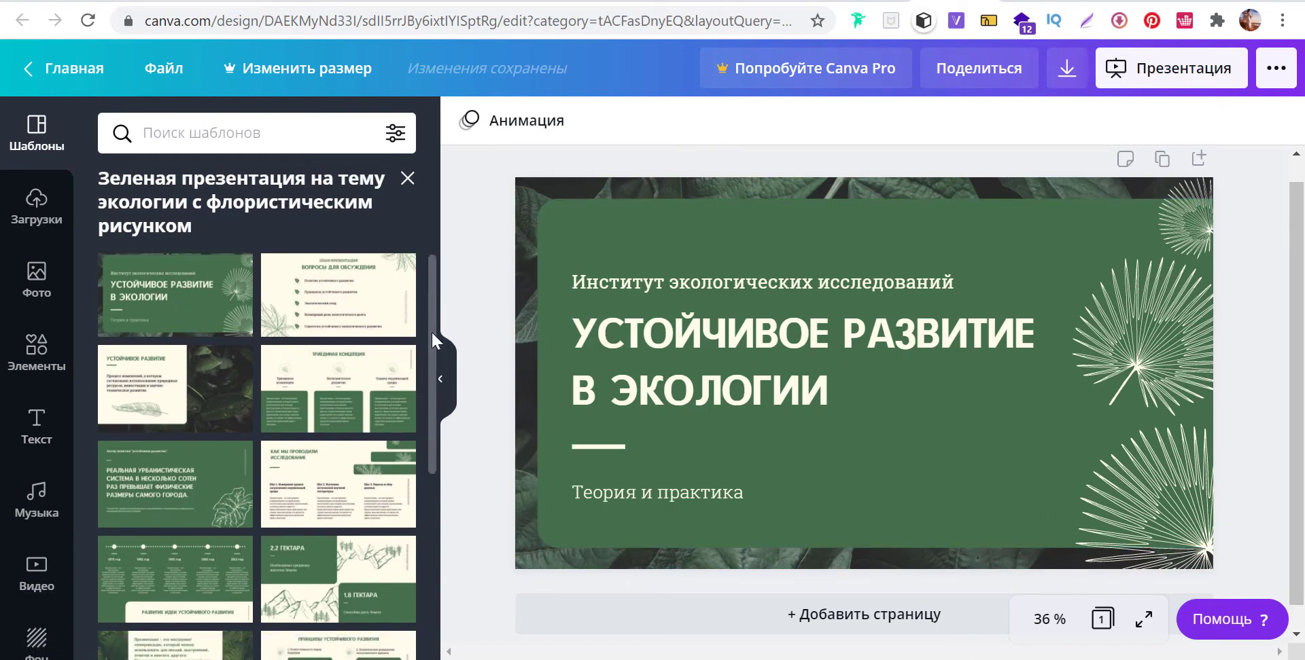
pyautogui.moveTo(429, 314); pyautogui.dragTo(430, 554)
pyautogui.scroll(5, 424, 511)
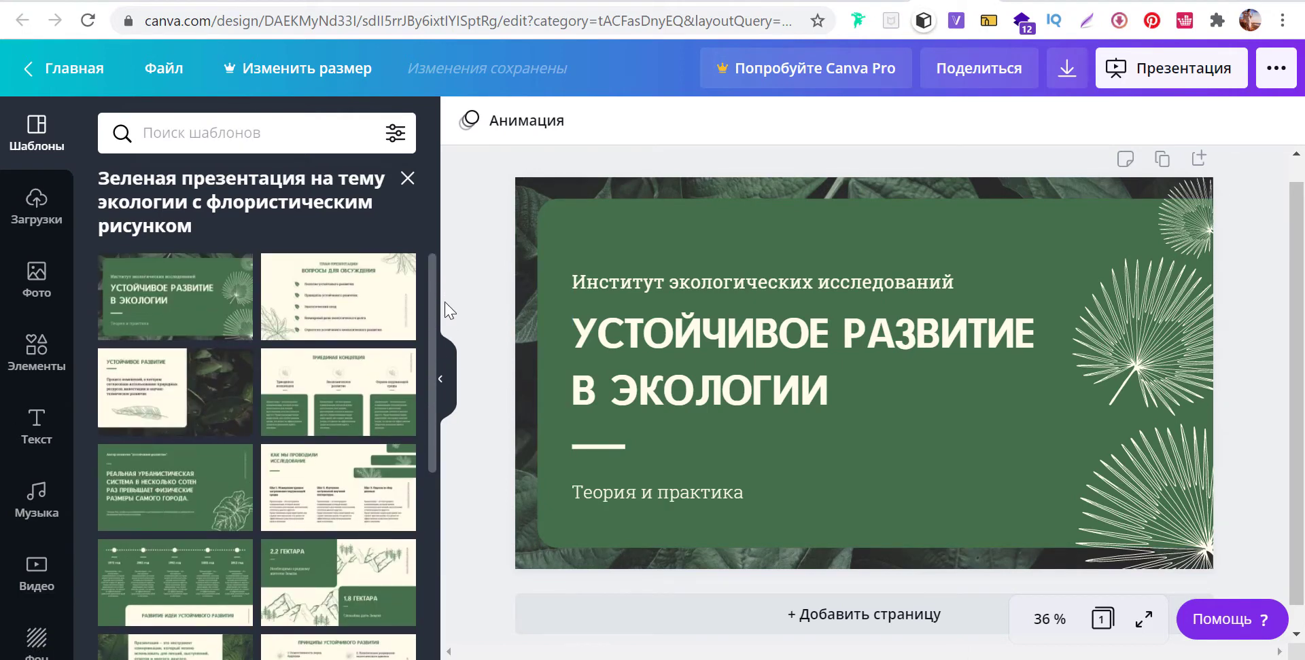
pyautogui.moveTo(1300, 377)
pyautogui.mouseDown()
pyautogui.moveTo(1302, 405)
pyautogui.moveTo(1302, 374)
pyautogui.mouseUp()
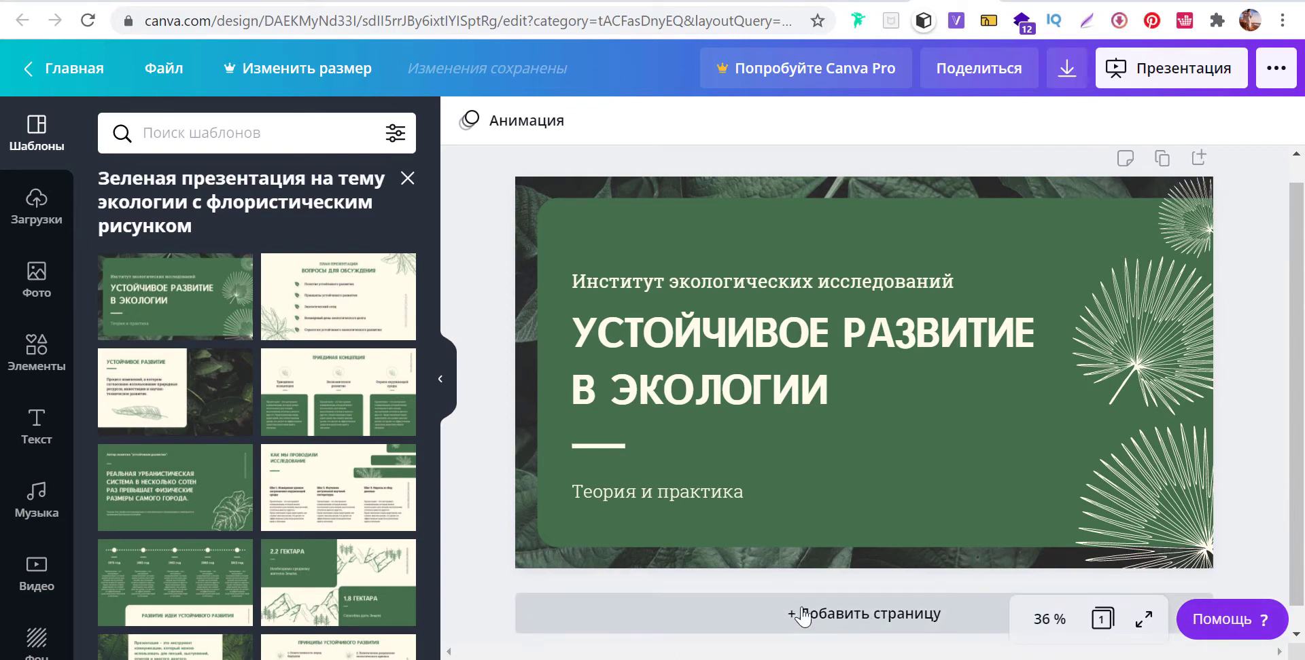
# Add a page with the ТРИЕДИНАЯ КОНЦЕПЦИЯ layout, then delete that page 2.
pyautogui.click(842, 615)
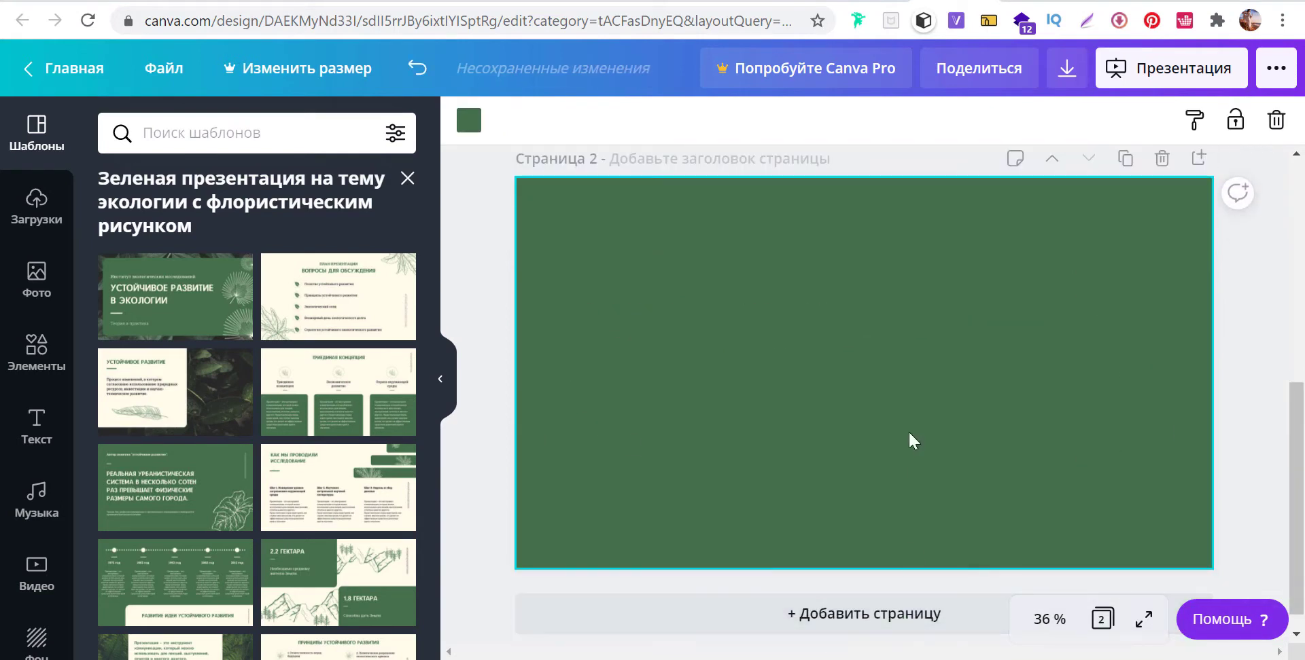
pyautogui.moveTo(369, 393); pyautogui.dragTo(742, 373)
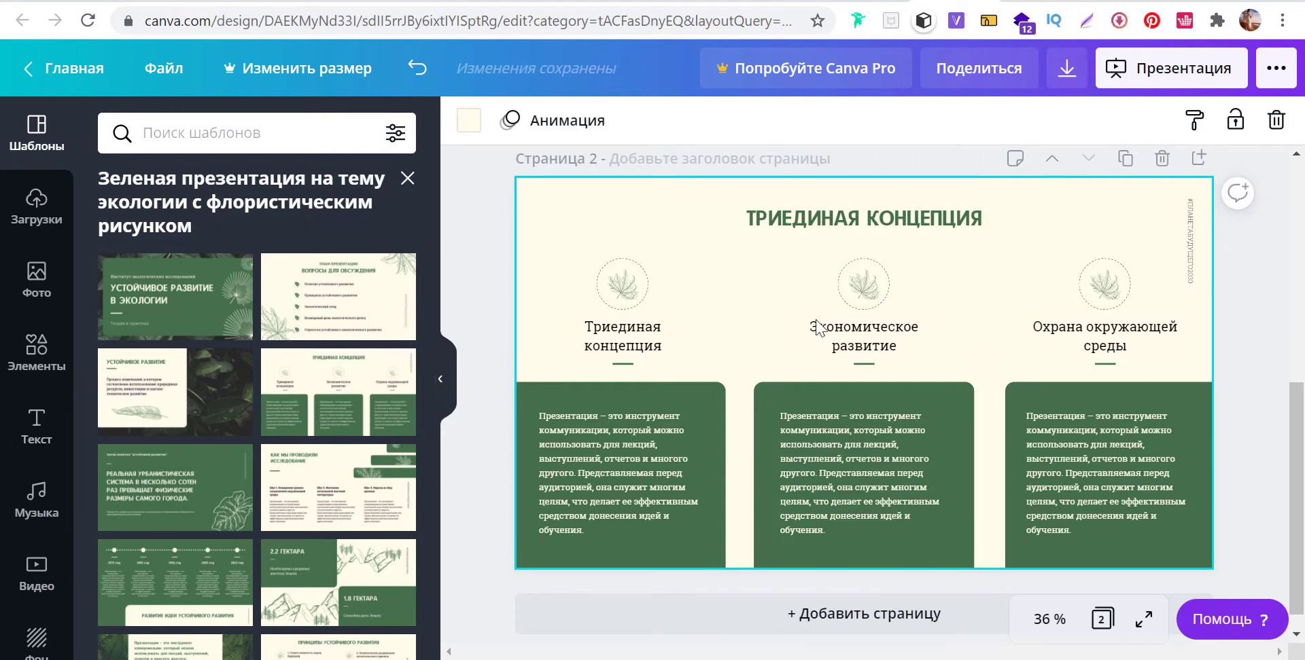
pyautogui.scroll(2, 1155, 285)
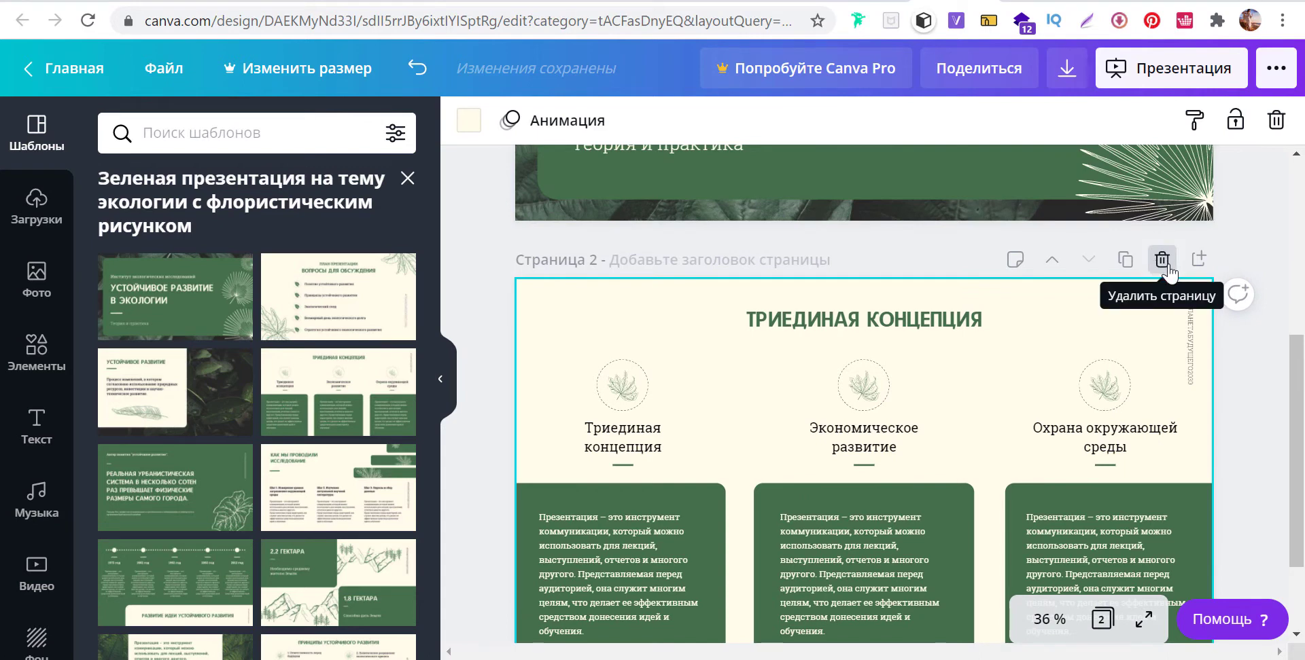
pyautogui.click(1162, 261)
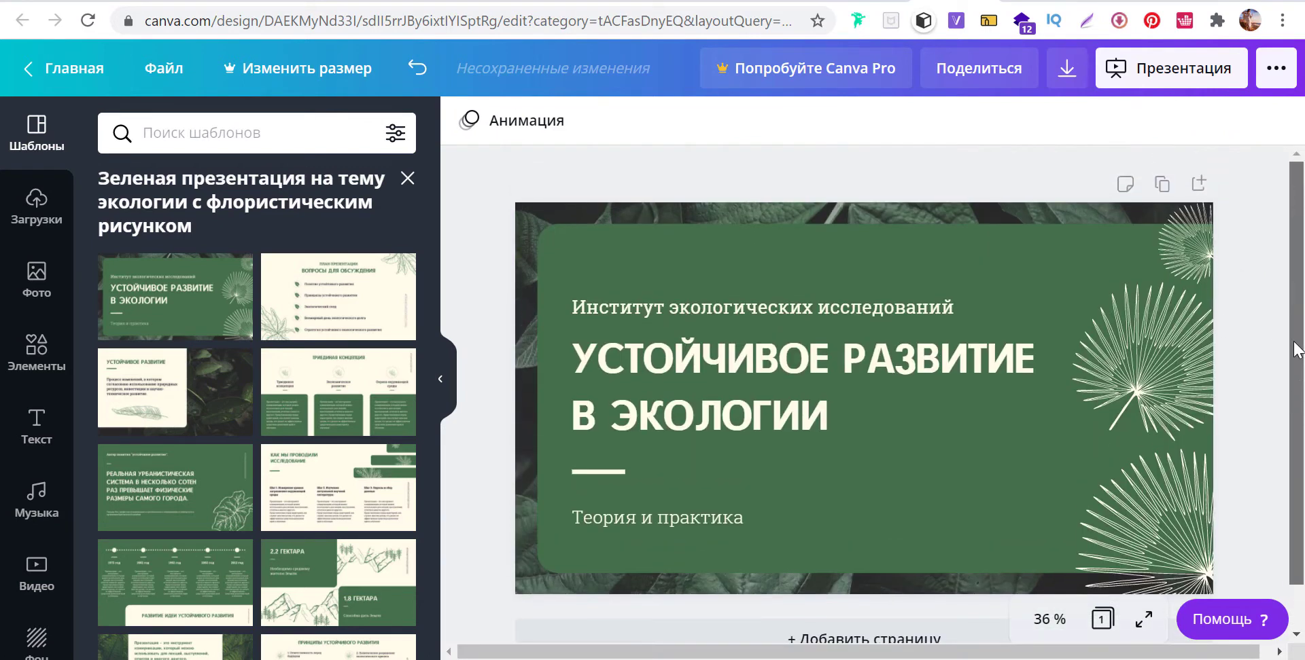
pyautogui.click(407, 179)
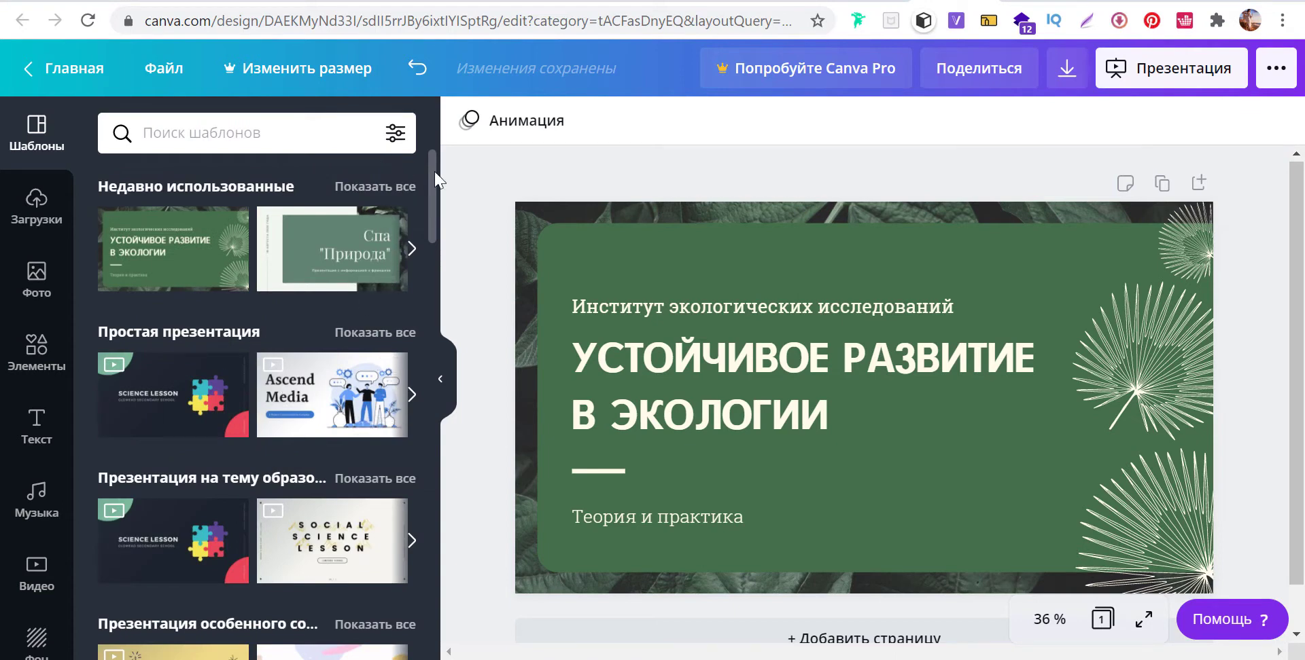
# Search templates for 'презентация уроки' and scroll the results to the Spa «Природа» template.
pyautogui.moveTo(435, 180); pyautogui.dragTo(423, 337)
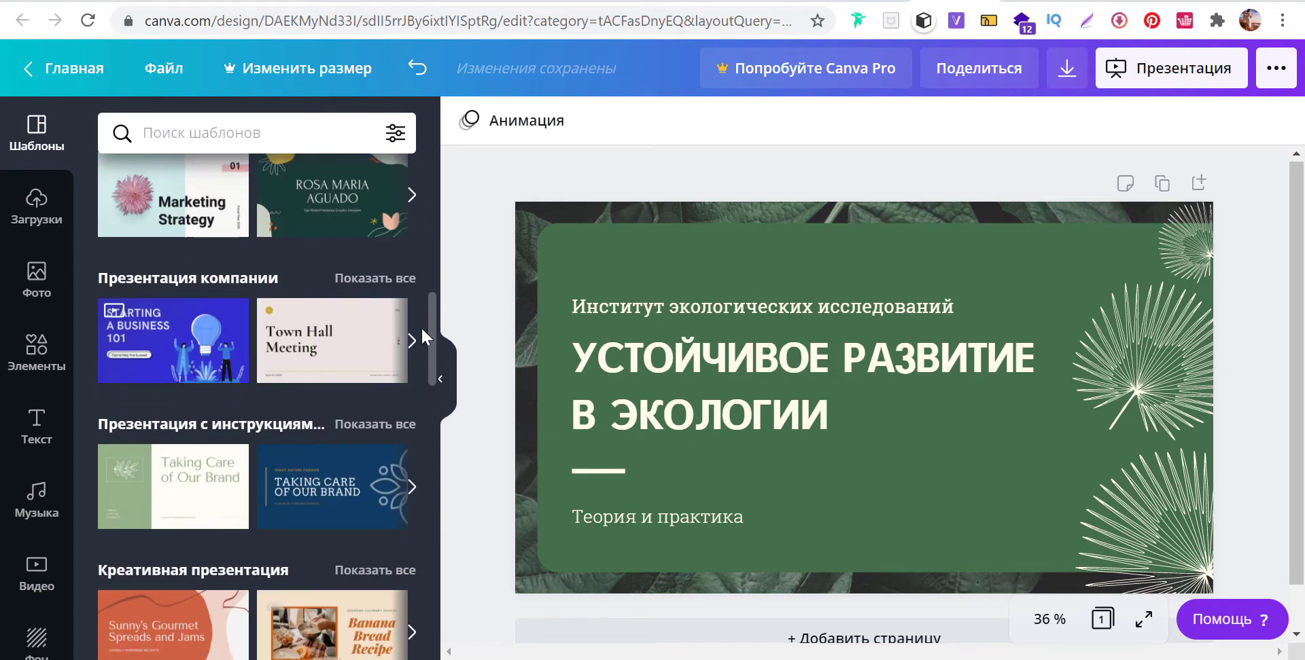
pyautogui.moveTo(423, 338)
pyautogui.mouseDown()
pyautogui.moveTo(429, 542)
pyautogui.moveTo(422, 190)
pyautogui.mouseUp()
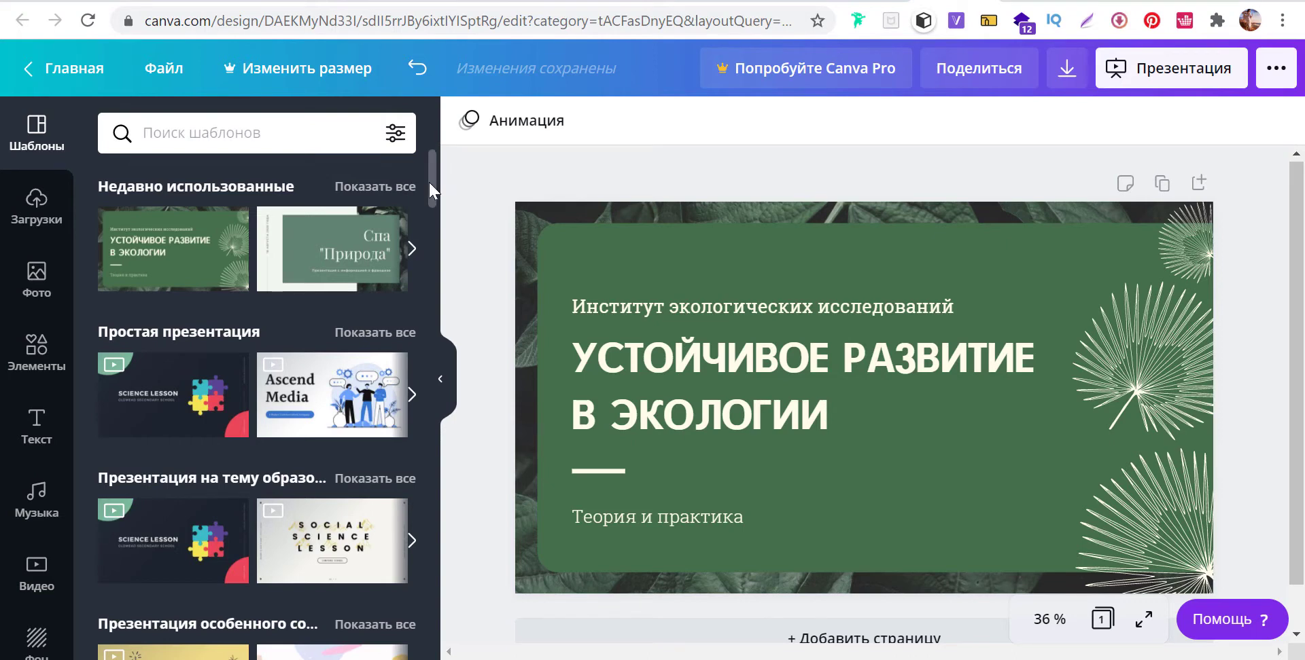
pyautogui.moveTo(428, 181); pyautogui.dragTo(421, 237)
pyautogui.write('през')
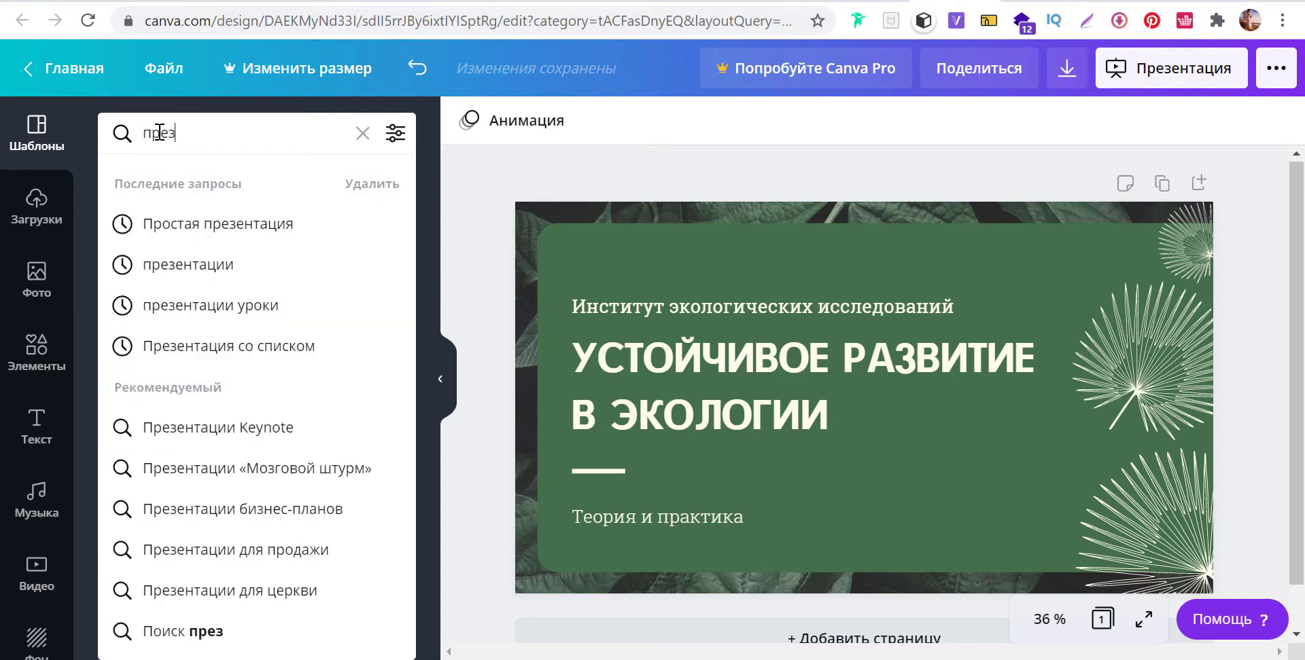
pyautogui.write('ентация ')
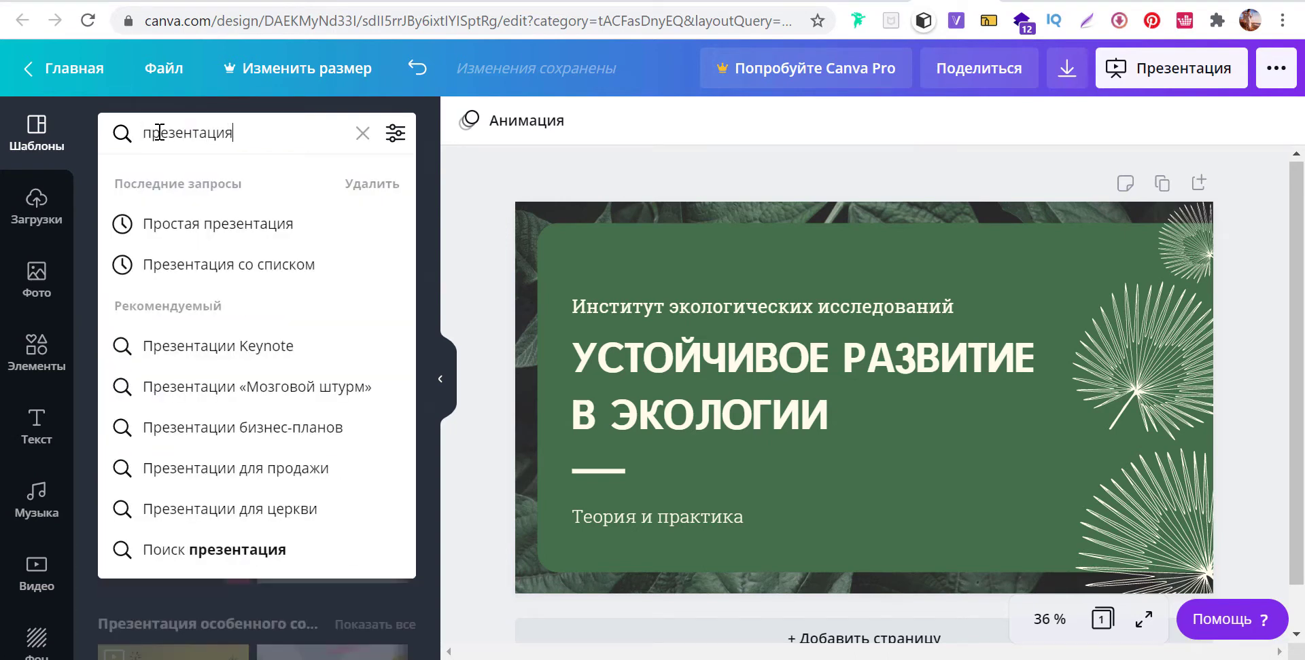
pyautogui.write('уроки')
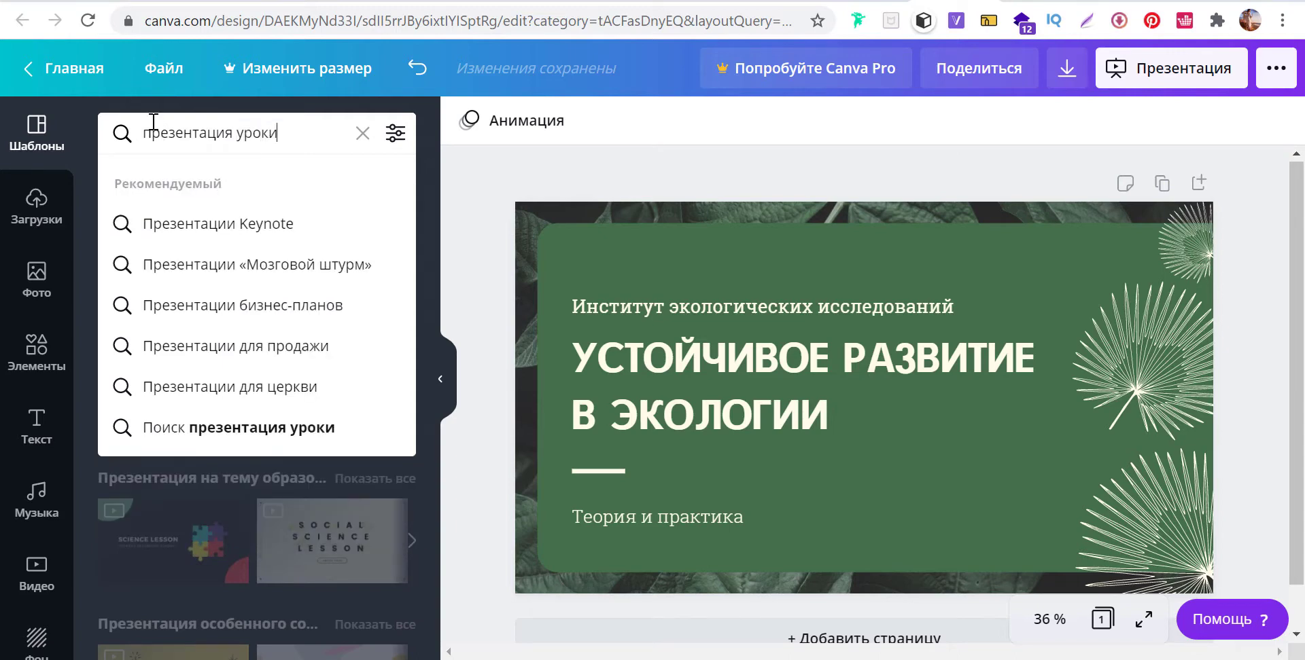
pyautogui.press('Return')
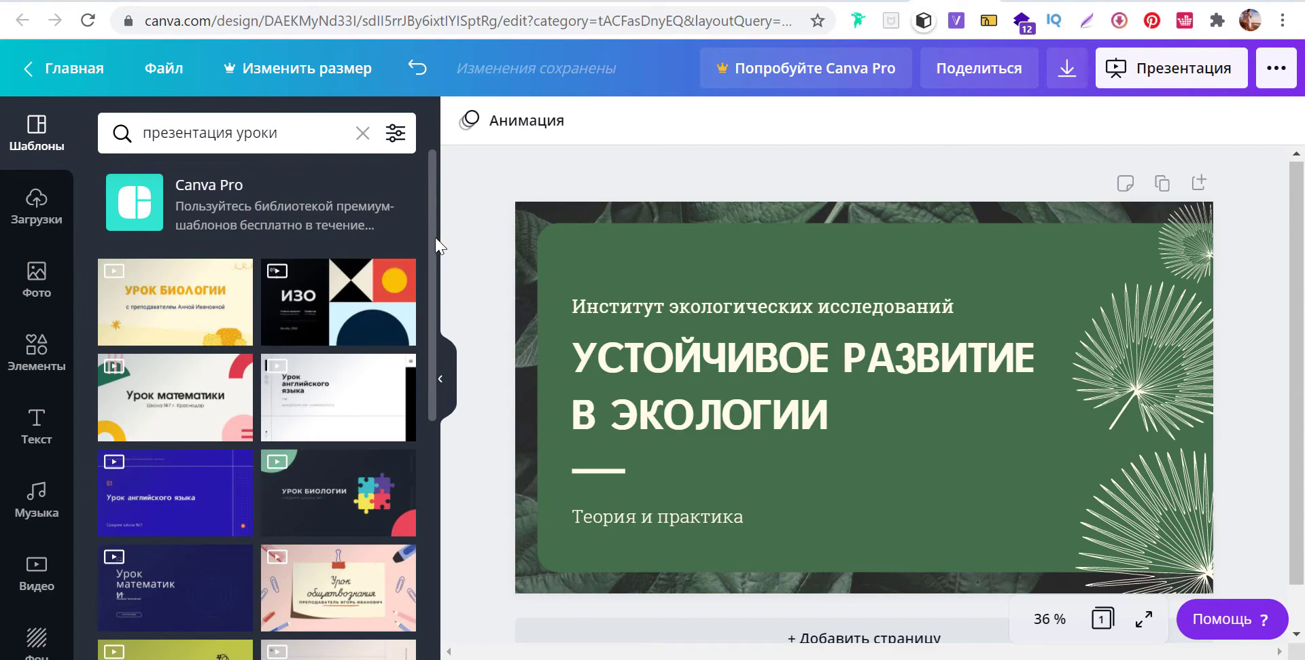
pyautogui.moveTo(434, 227); pyautogui.dragTo(440, 622)
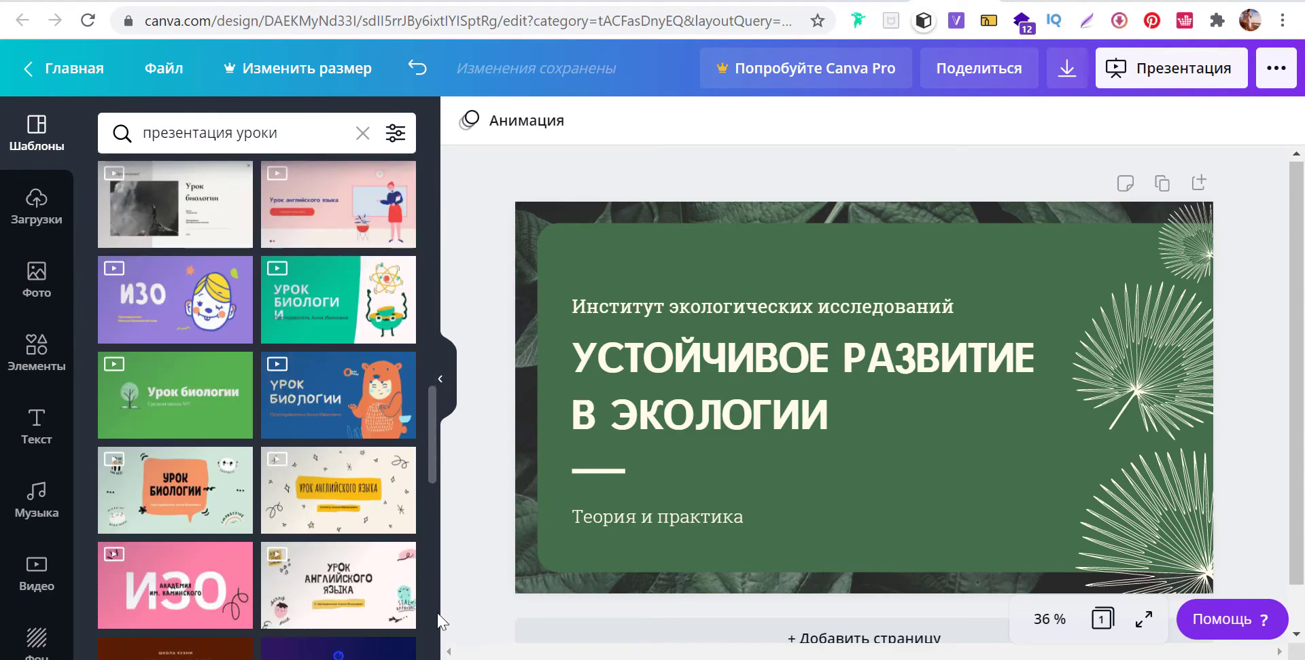
pyautogui.scroll(-5, 435, 612)
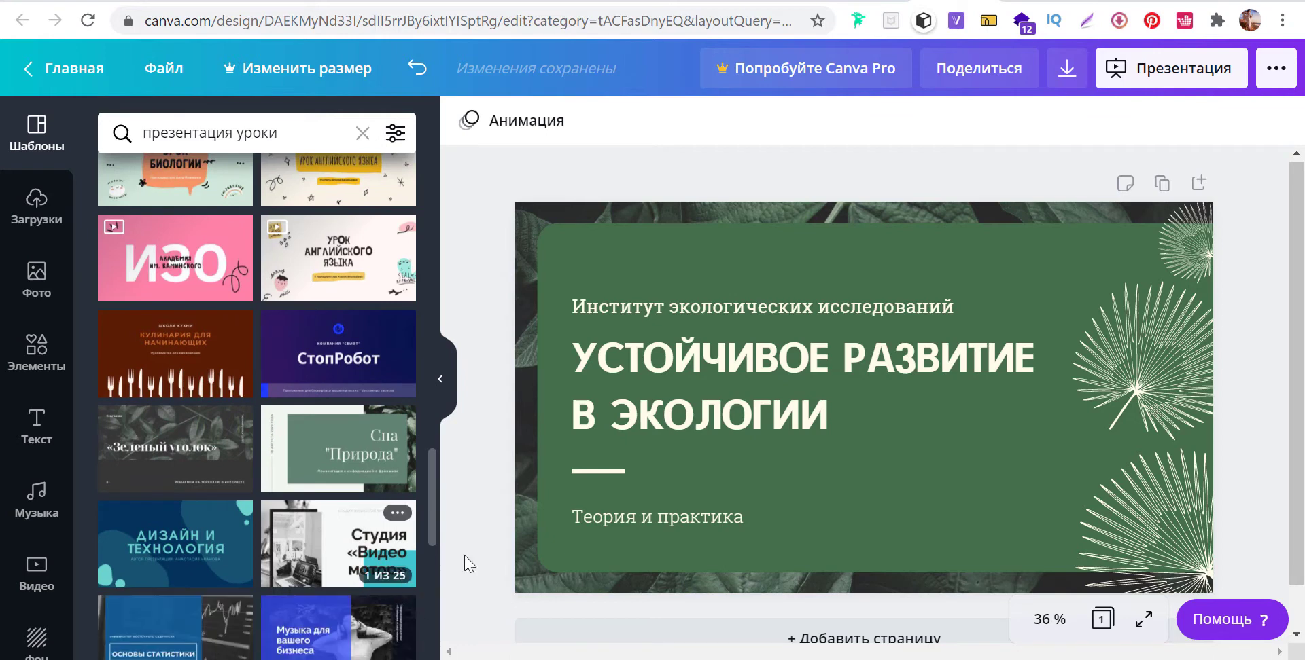
# Open the Spa «Природа» template and apply all 25 of its pages.
pyautogui.click(314, 469)
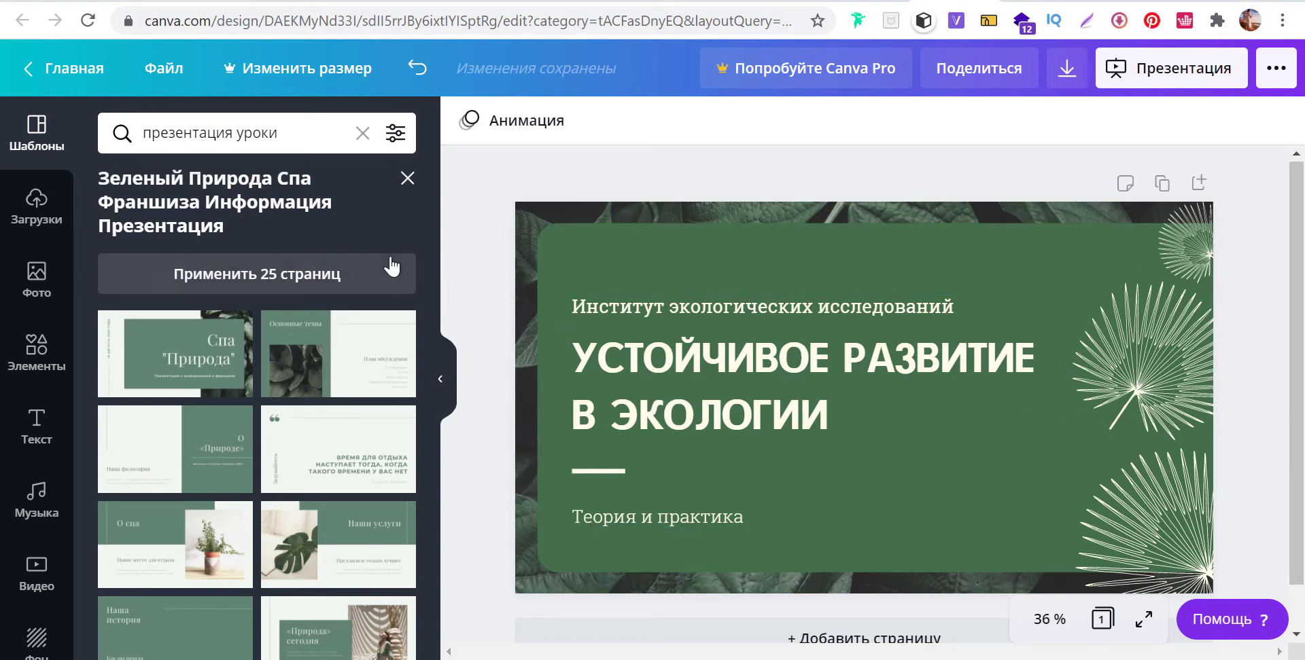
pyautogui.scroll(-4, 370, 424)
pyautogui.scroll(-3, 369, 425)
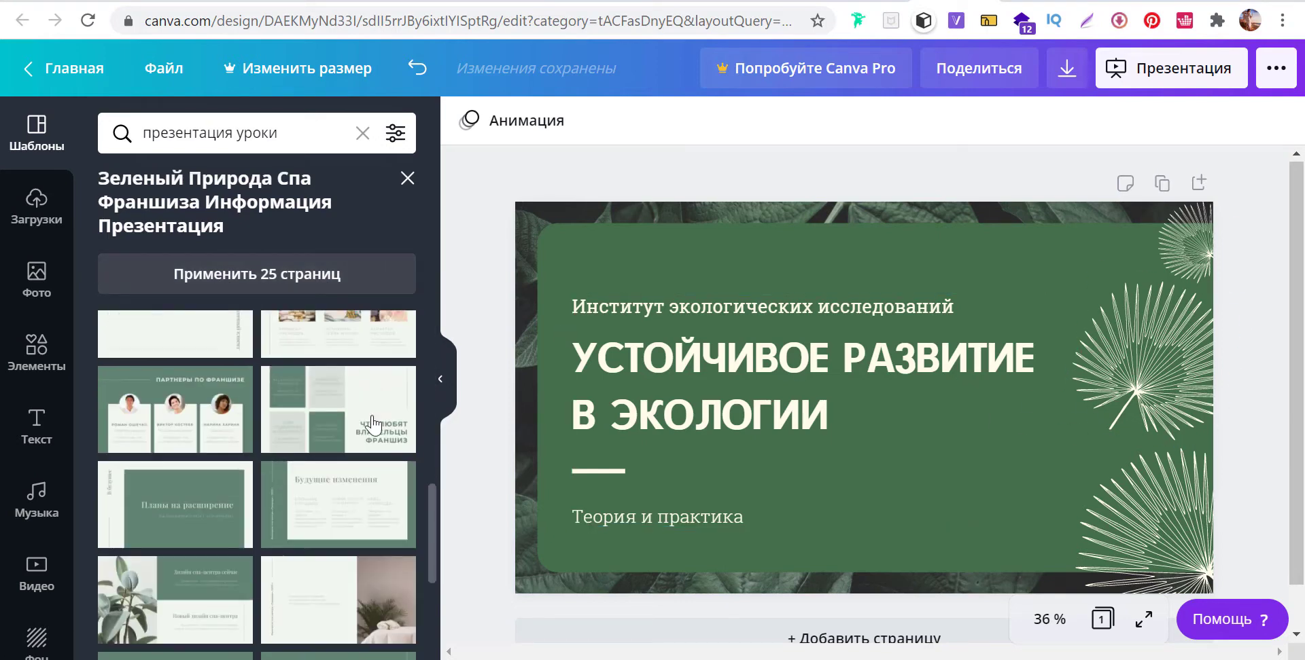
pyautogui.scroll(-3, 369, 424)
pyautogui.scroll(-2, 379, 424)
pyautogui.scroll(5, 379, 424)
pyautogui.scroll(6, 378, 425)
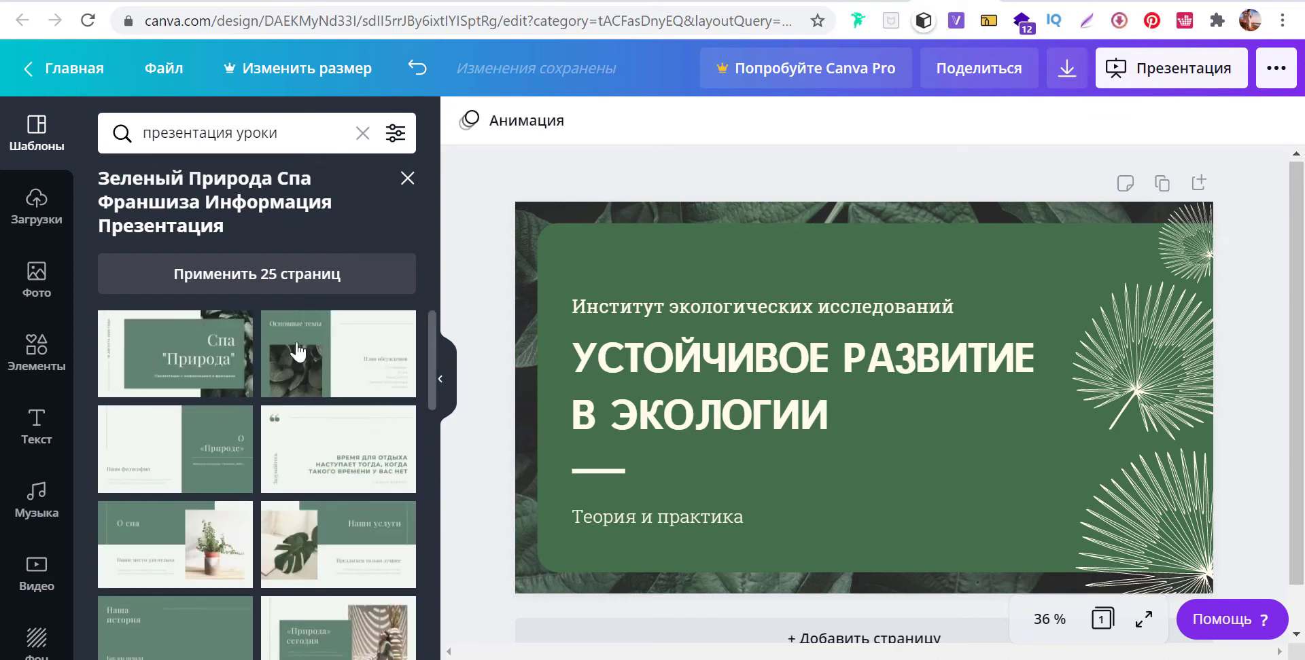
pyautogui.click(312, 276)
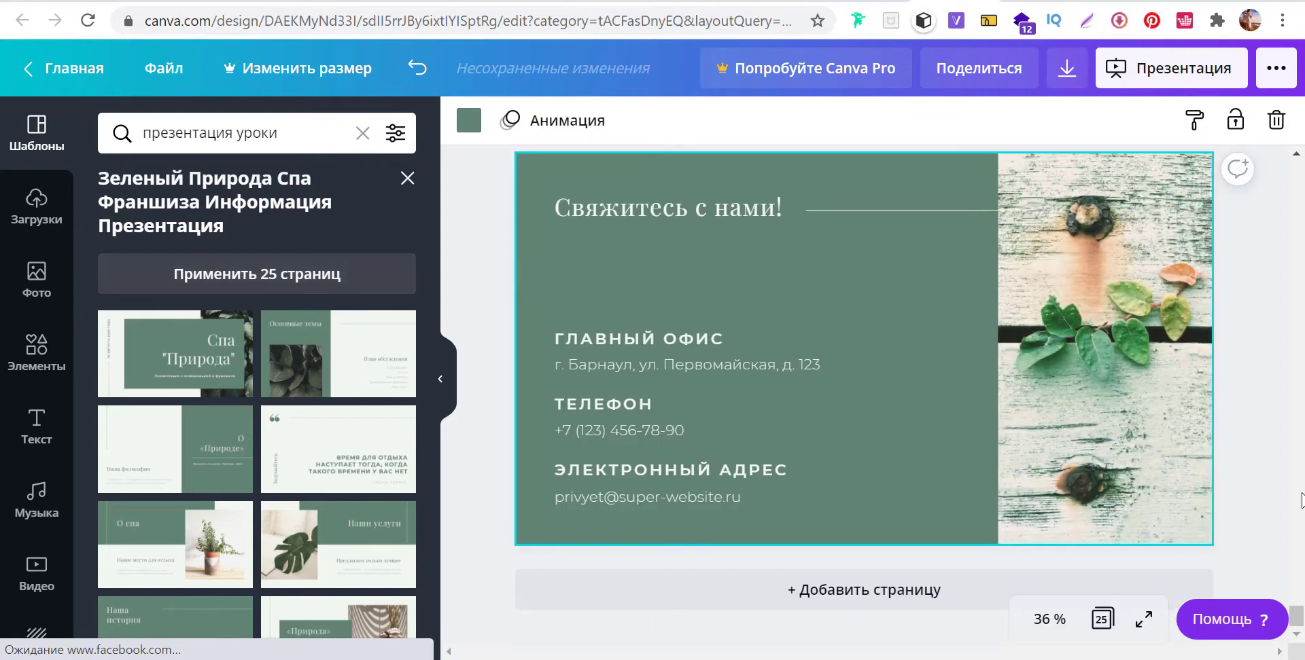
# Return to the title slide and select its heading and green background block.
pyautogui.moveTo(1300, 616); pyautogui.dragTo(1300, 171)
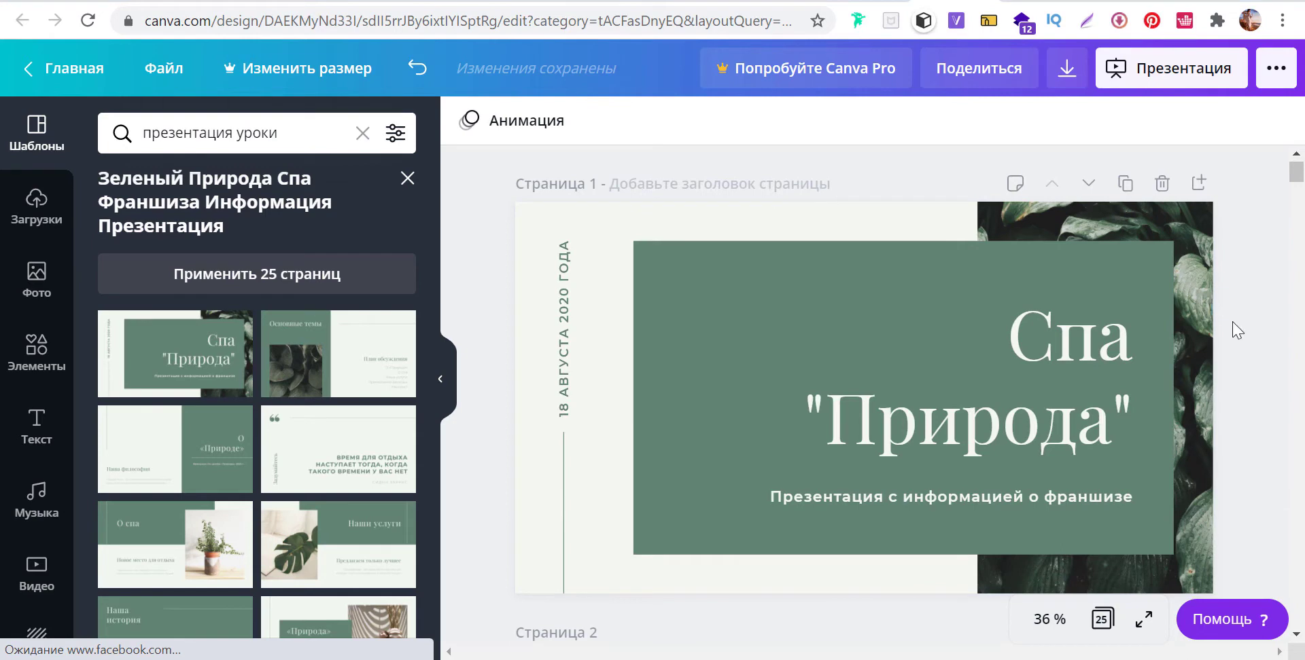
pyautogui.scroll(-1, 1234, 358)
pyautogui.scroll(-1, 1242, 353)
pyautogui.scroll(-1, 1242, 353)
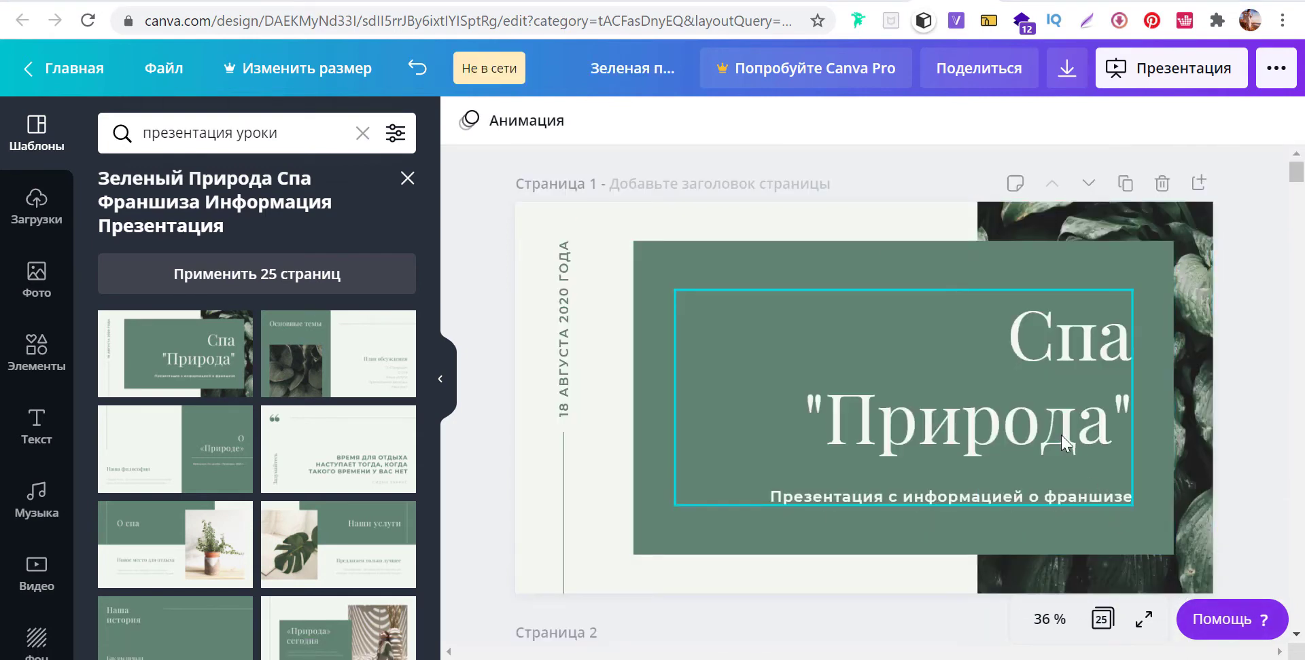
pyautogui.click(1065, 445)
pyautogui.click(748, 535)
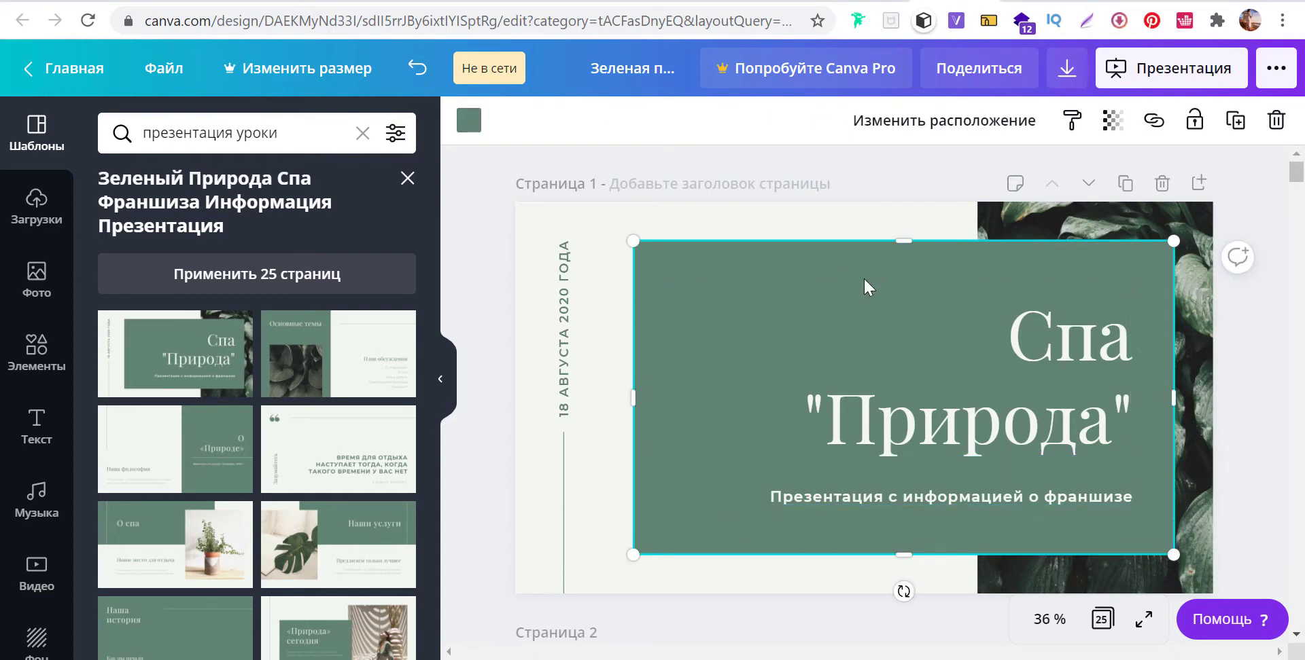
# Select title-slide elements and shift the Спа «Природа» title slightly upward.
pyautogui.click(1138, 221)
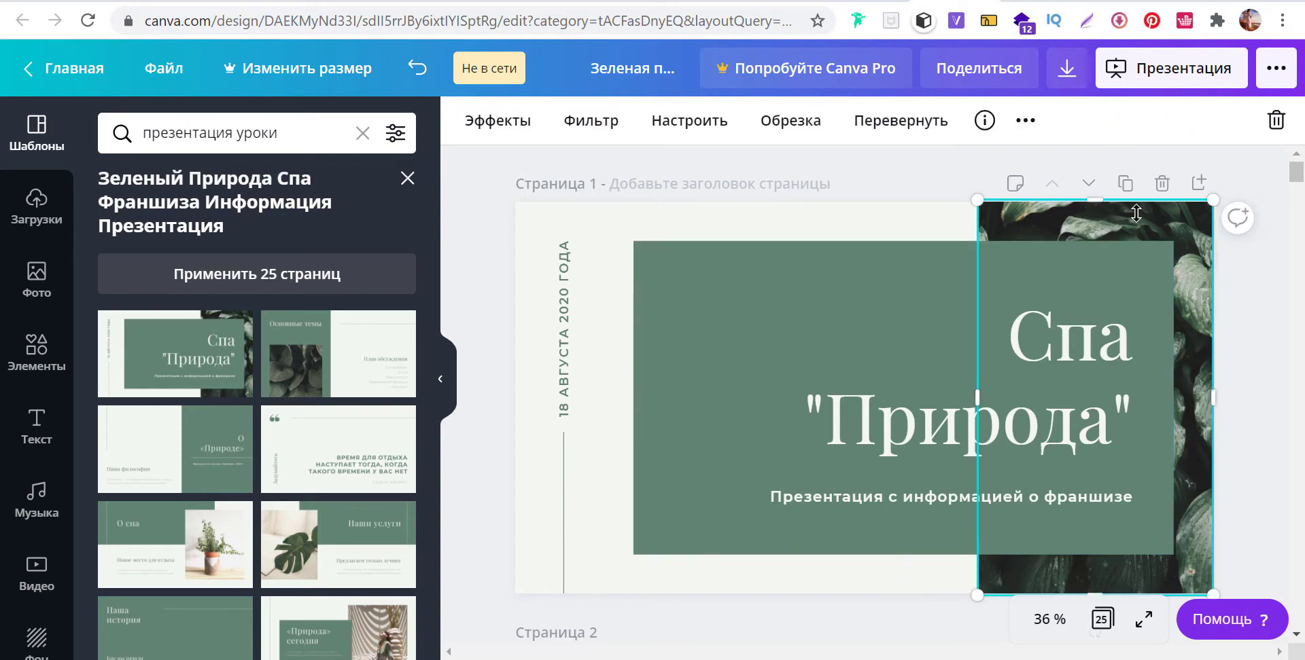
pyautogui.click(568, 401)
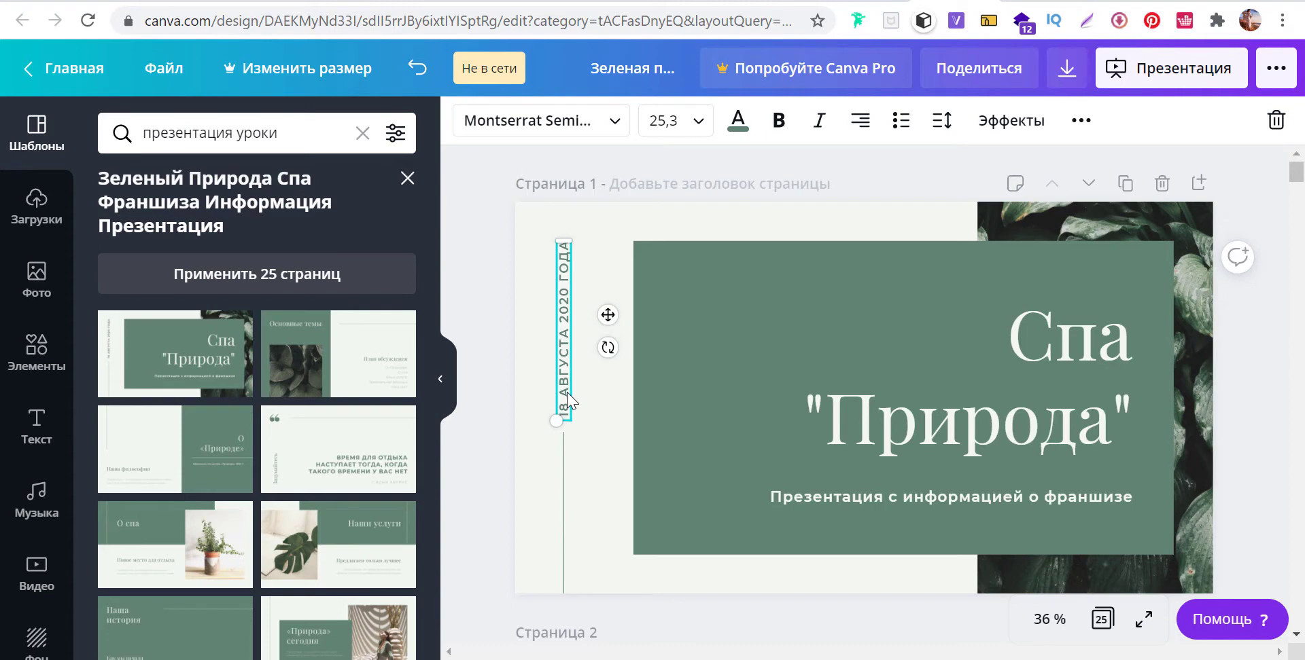
pyautogui.click(955, 447)
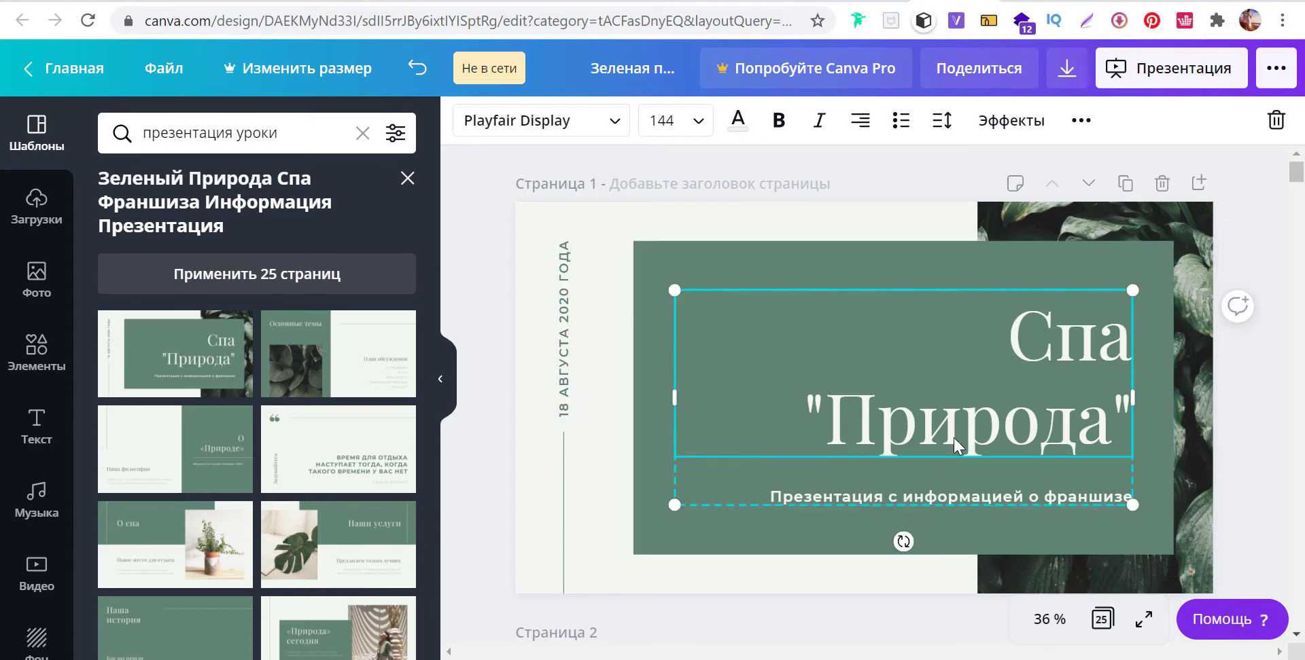
pyautogui.moveTo(955, 446); pyautogui.dragTo(948, 433)
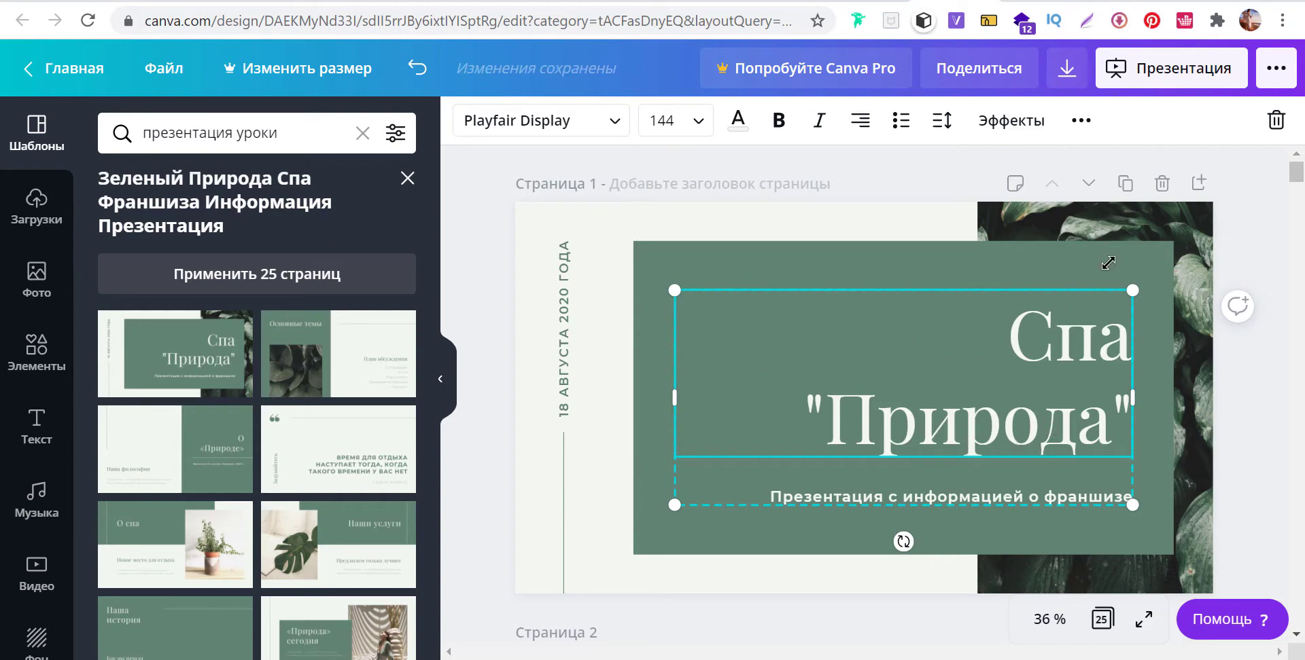
# Ungroup the title from its subtitle and nudge the subtitle slightly lower.
pyautogui.click(1080, 120)
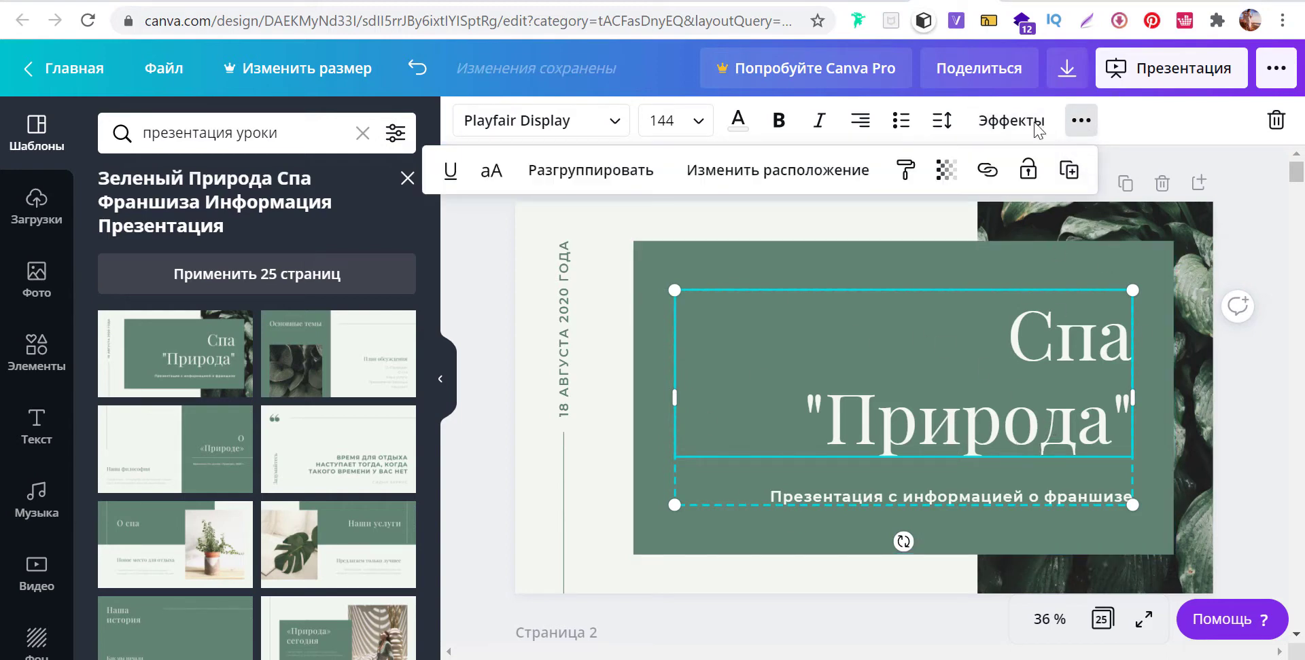
pyautogui.click(560, 171)
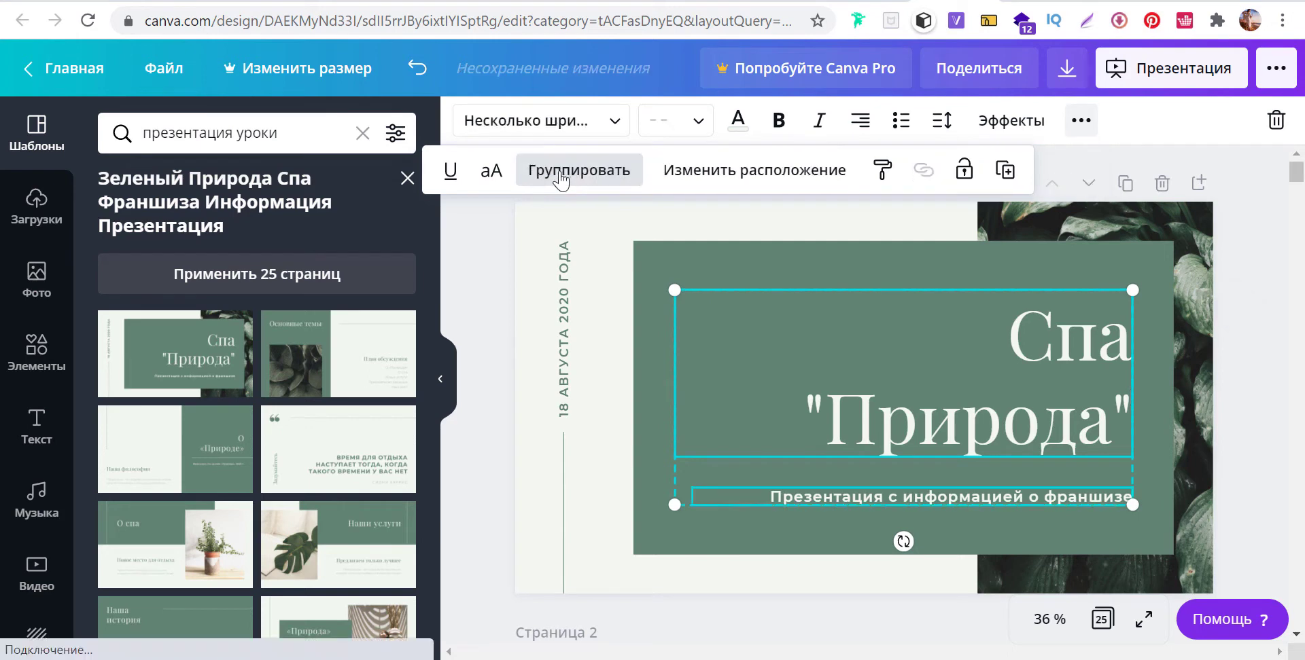
pyautogui.click(643, 356)
pyautogui.click(1013, 441)
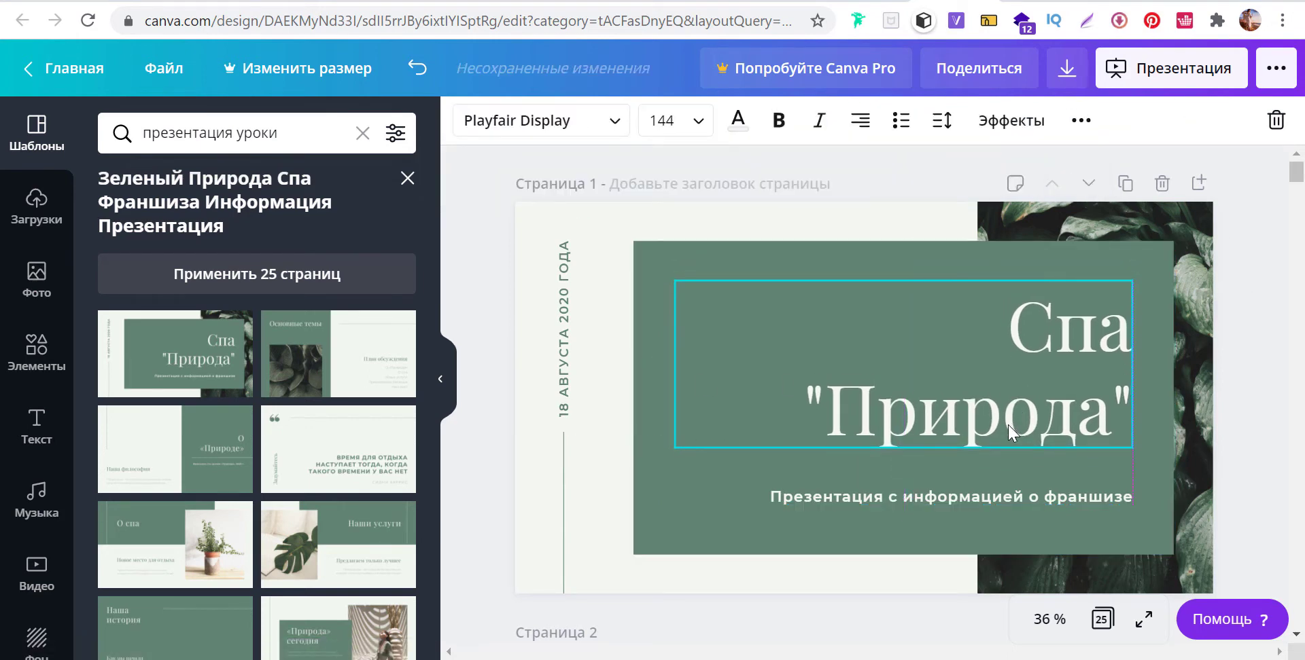
pyautogui.moveTo(1002, 490); pyautogui.dragTo(1003, 494)
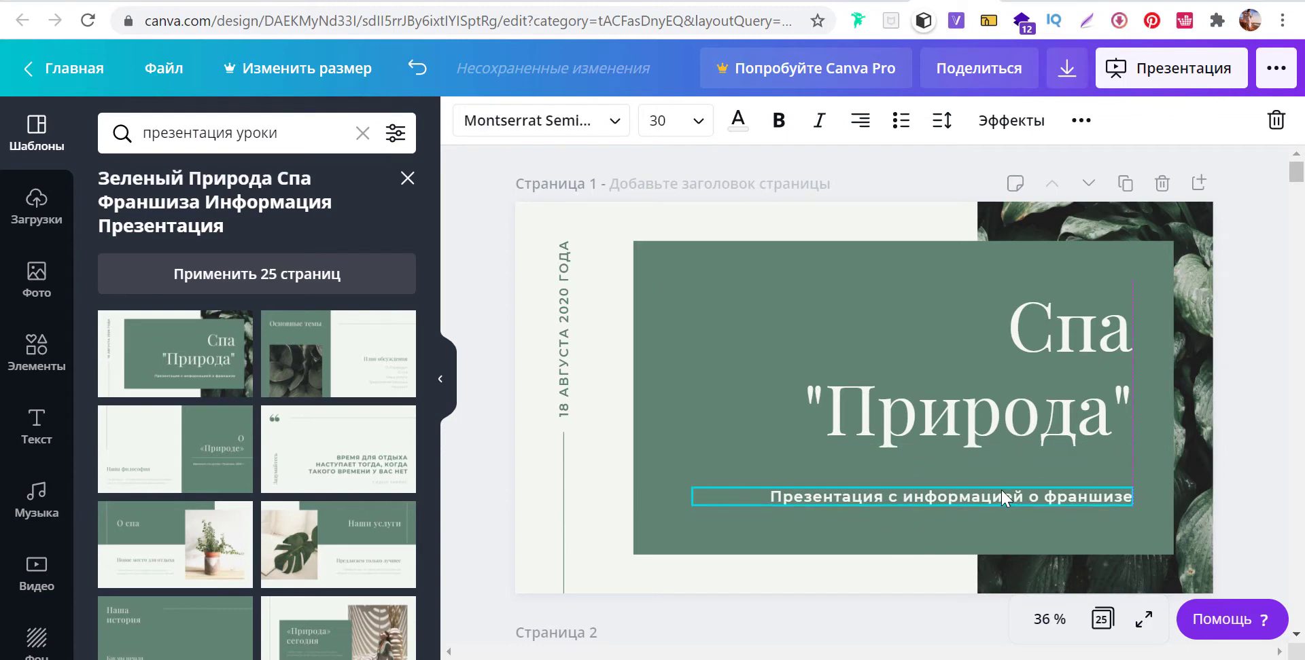
# Replace the word 'Спа' in the title with 'Презентация'.
pyautogui.click(1038, 405)
pyautogui.doubleClick(1125, 338)
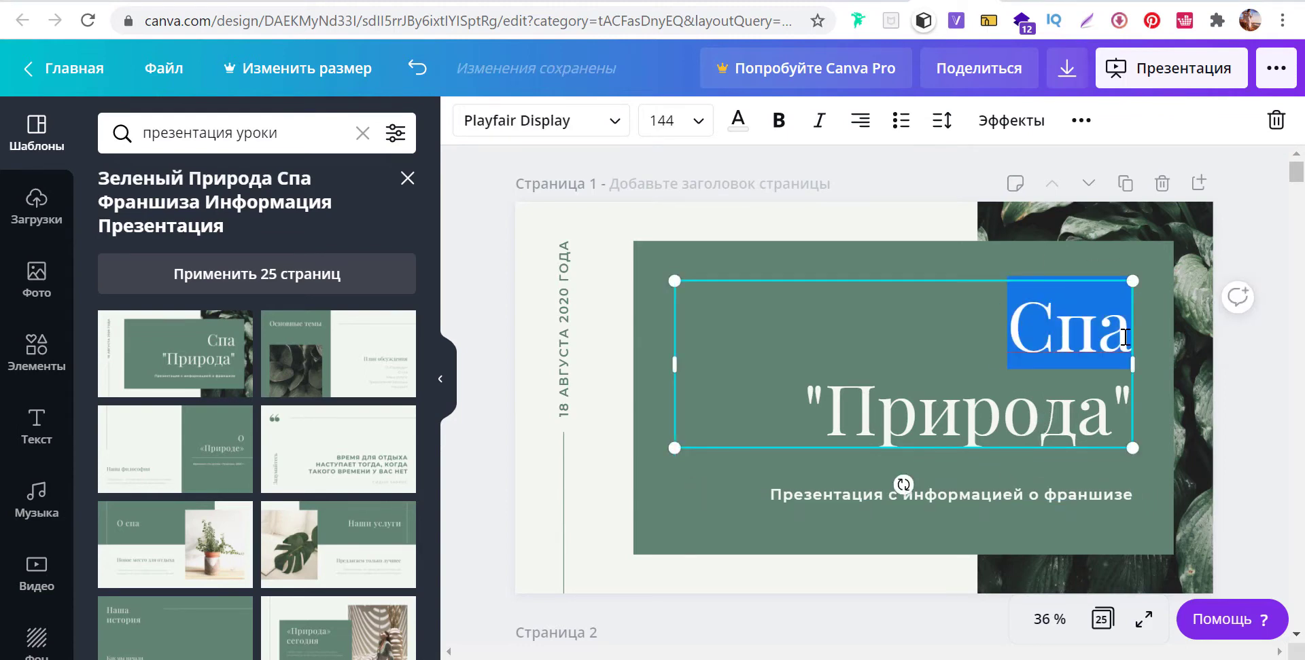
pyautogui.write('През')
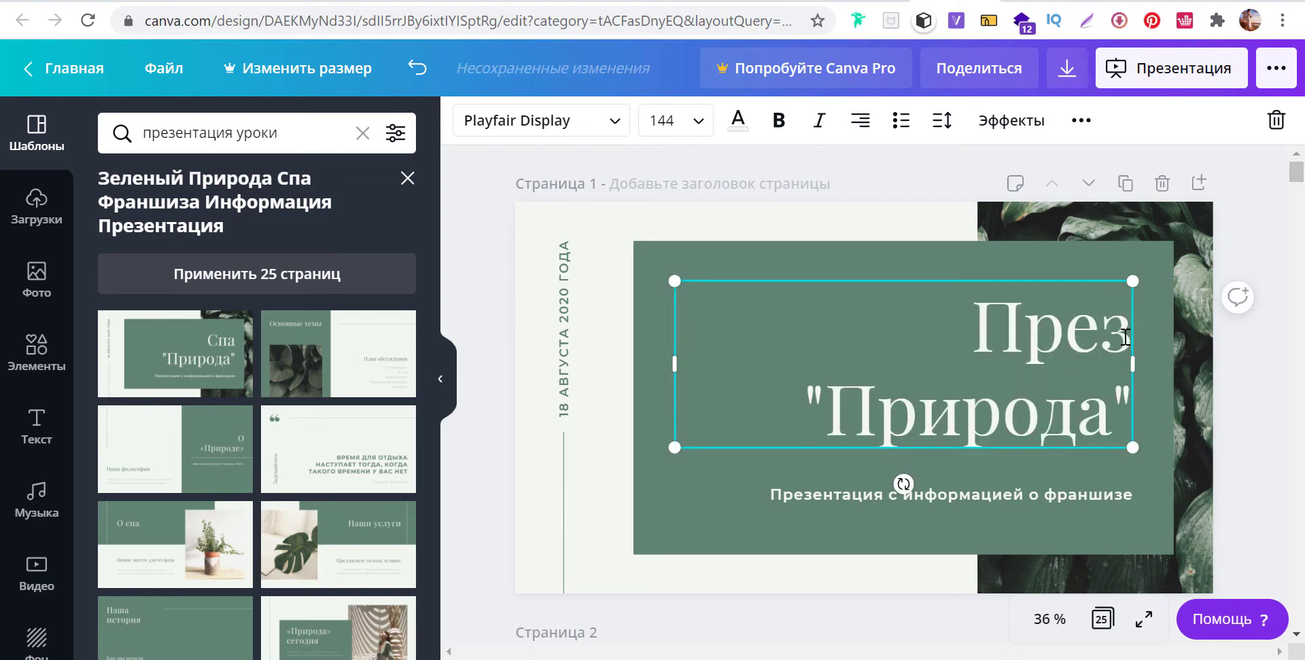
pyautogui.write('ентация')
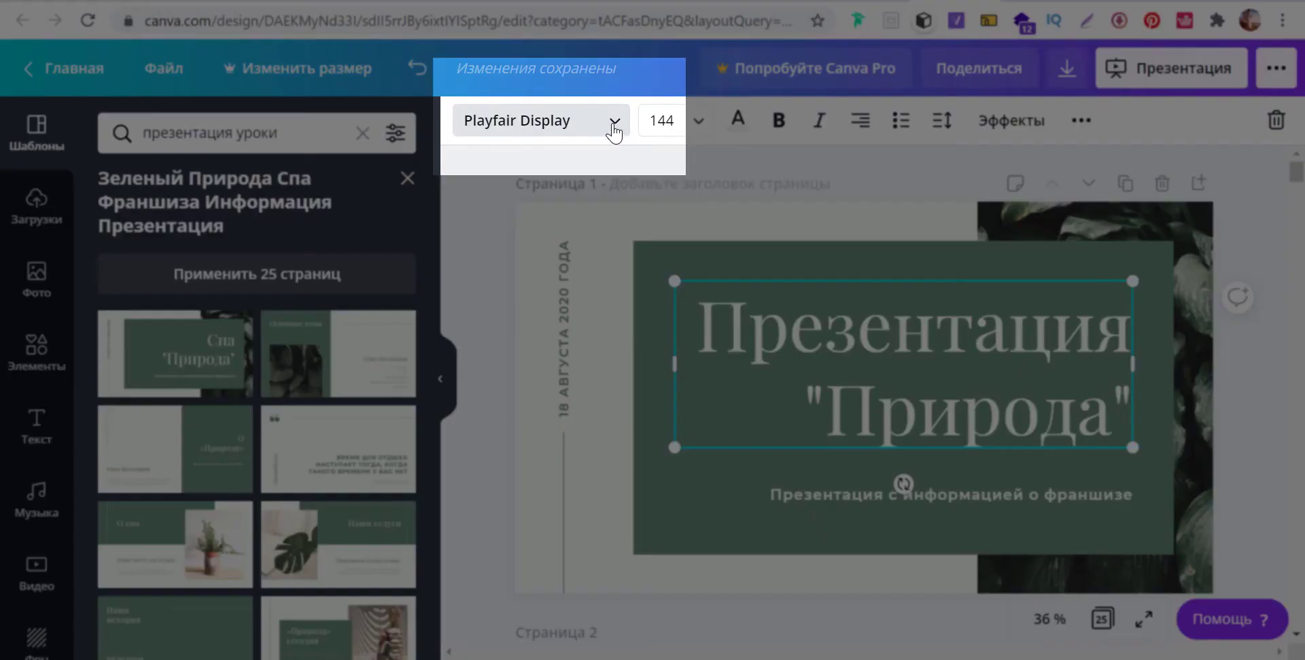
# Try the Bryndan Write font on the title, then undo back to Playfair Display.
pyautogui.click(614, 129)
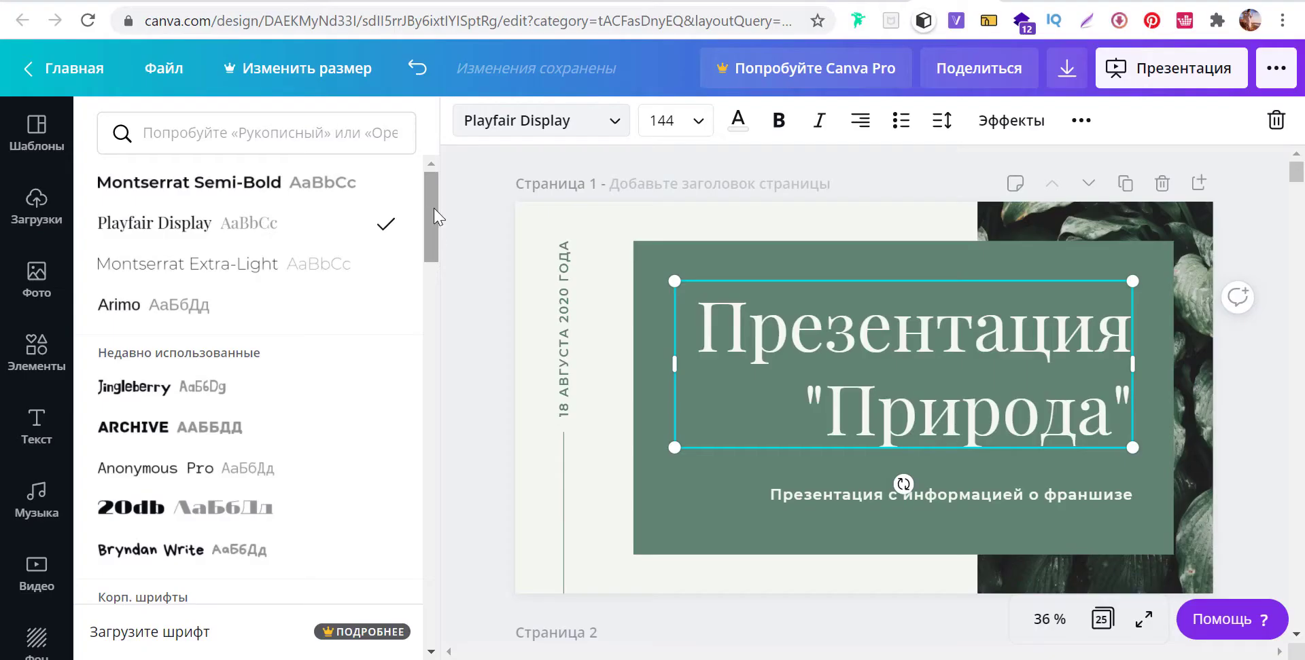
pyautogui.moveTo(434, 217)
pyautogui.mouseDown()
pyautogui.moveTo(437, 378)
pyautogui.moveTo(445, 208)
pyautogui.moveTo(427, 225)
pyautogui.moveTo(421, 281)
pyautogui.mouseUp()
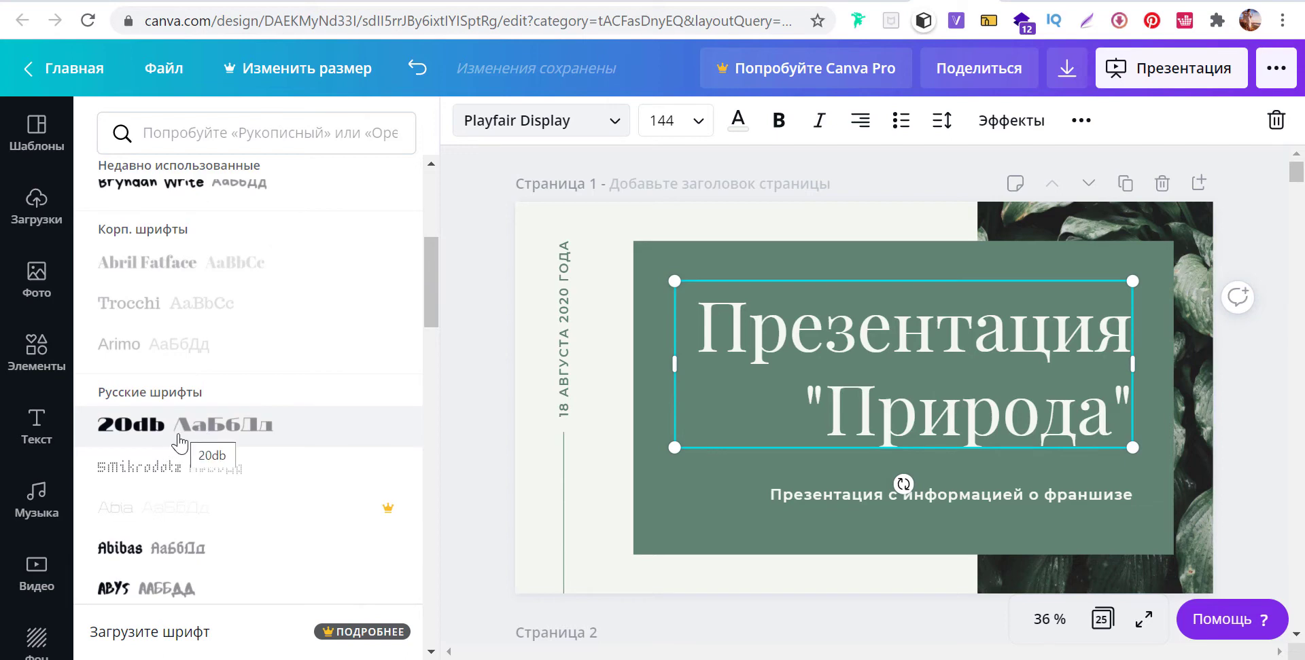
pyautogui.moveTo(427, 270)
pyautogui.mouseDown()
pyautogui.moveTo(427, 206)
pyautogui.moveTo(435, 285)
pyautogui.mouseUp()
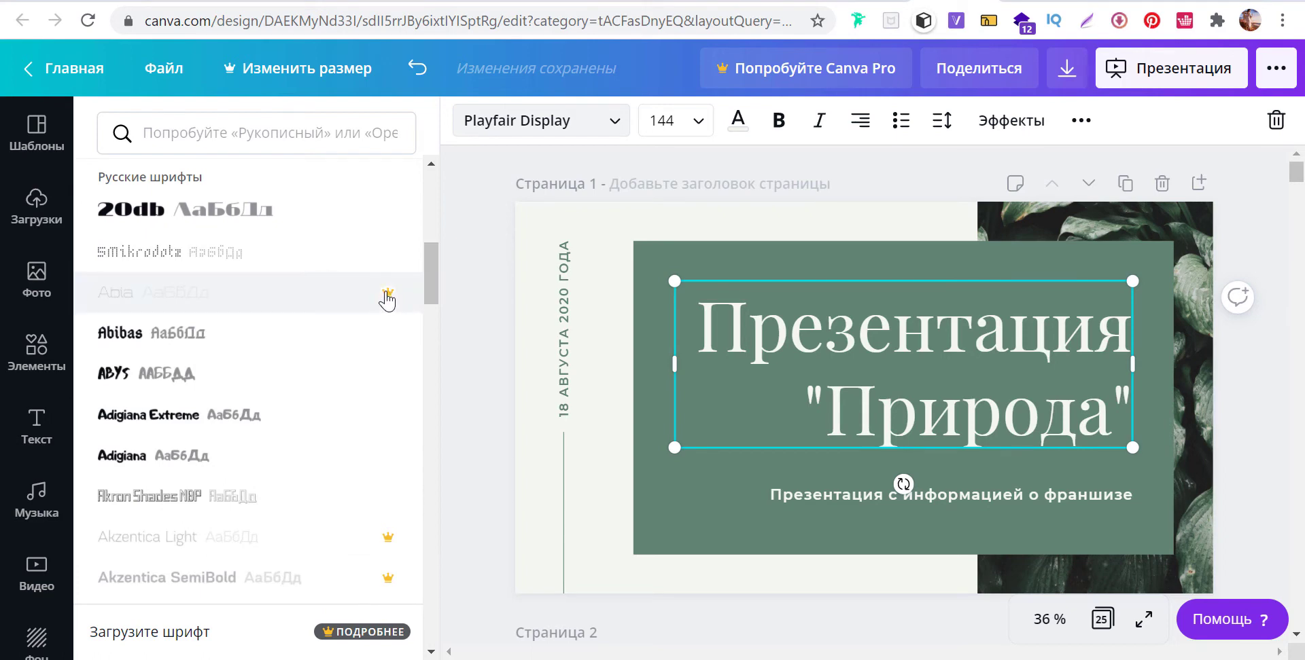
pyautogui.moveTo(430, 280); pyautogui.dragTo(433, 237)
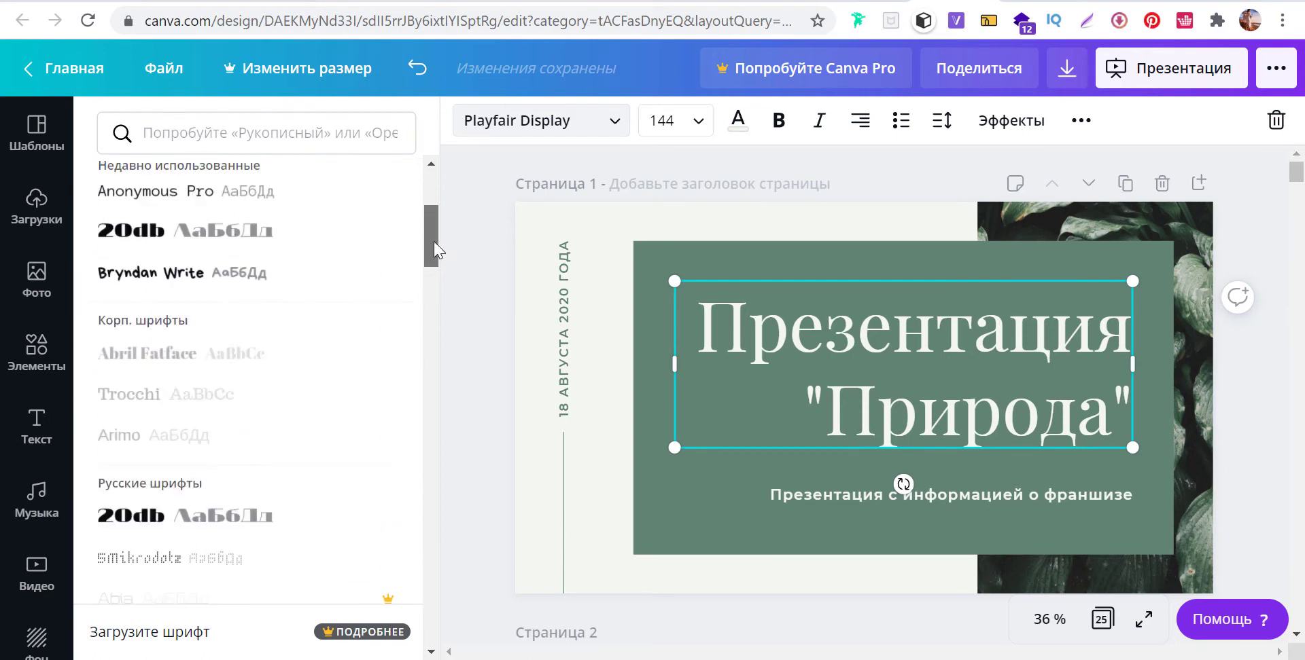
pyautogui.click(219, 396)
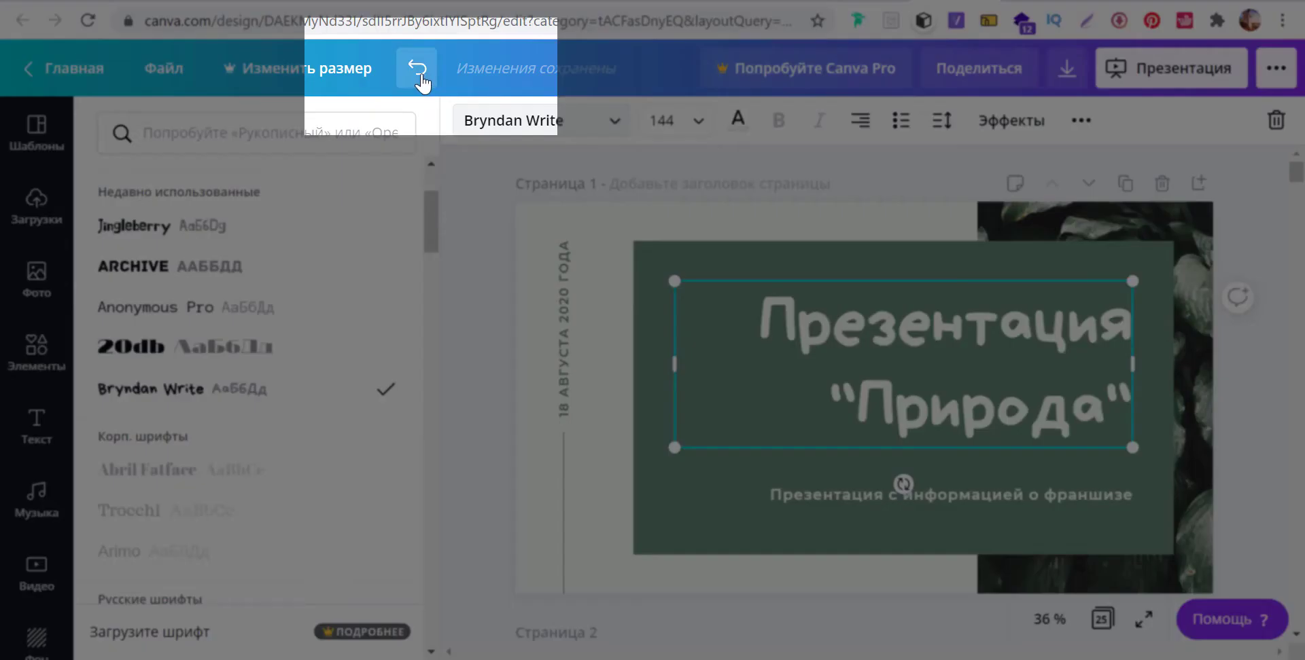
pyautogui.click(417, 68)
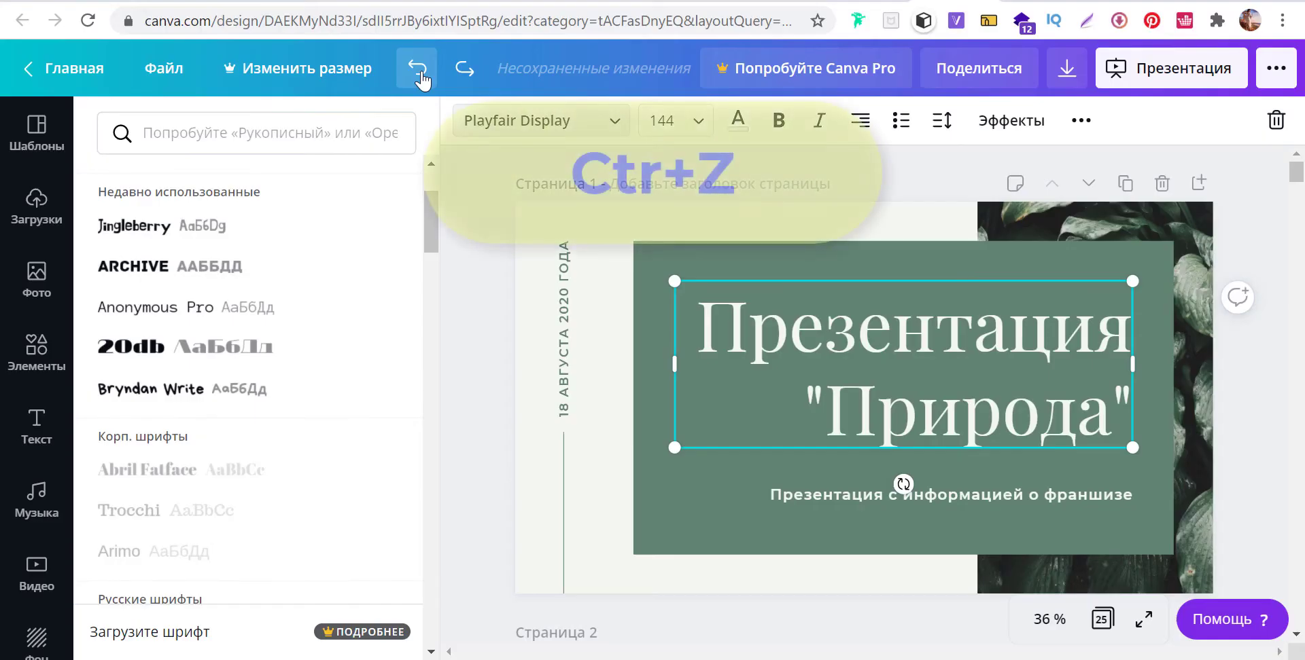
pyautogui.click(1078, 493)
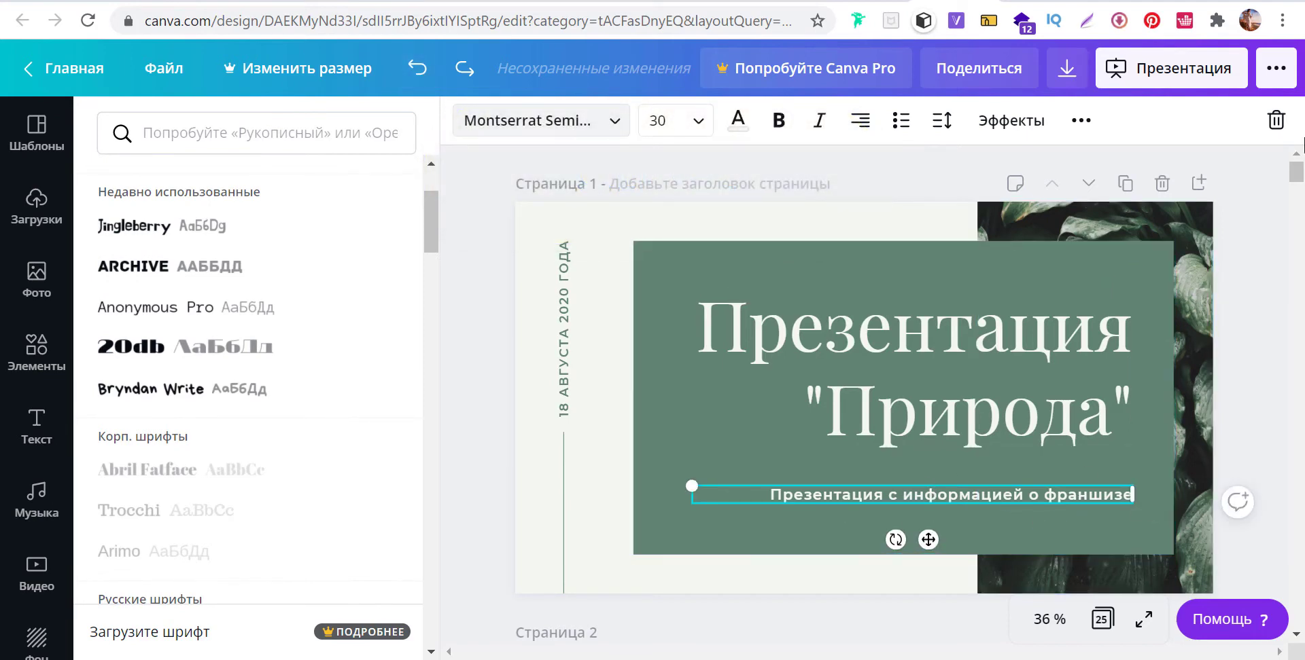
# Delete the title slide's subtitle, then undo to restore it.
pyautogui.click(1276, 126)
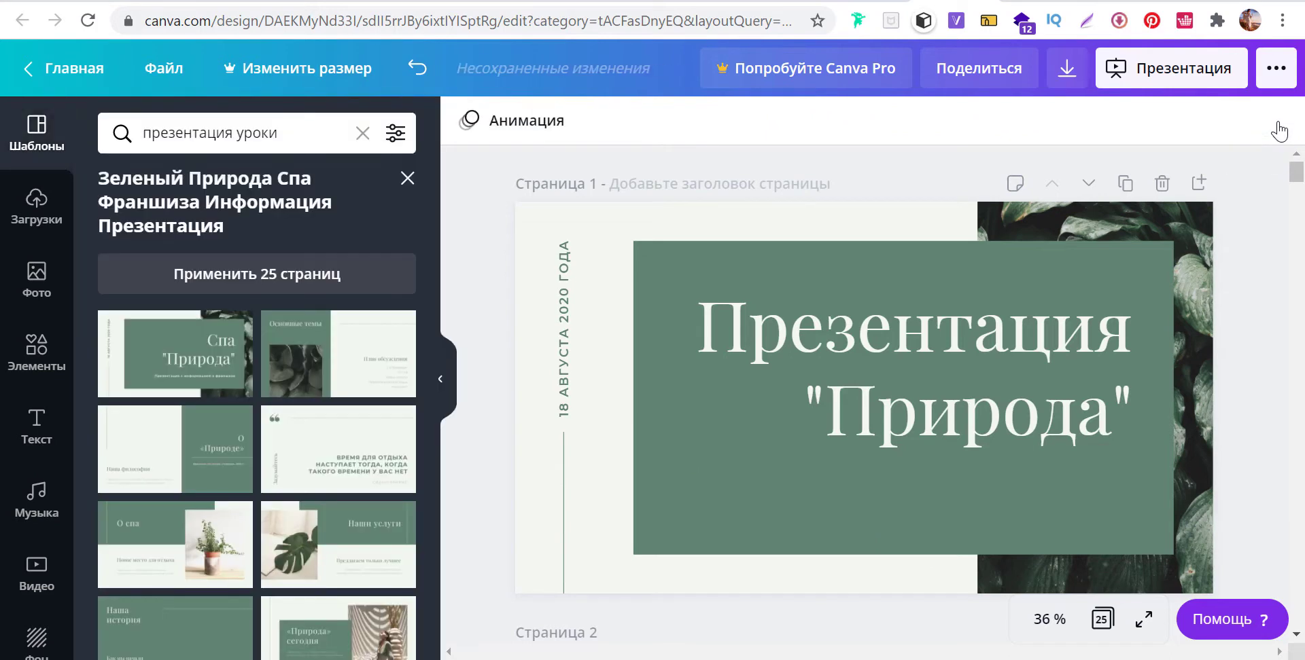
pyautogui.click(418, 68)
pyautogui.scroll(-2, 1282, 420)
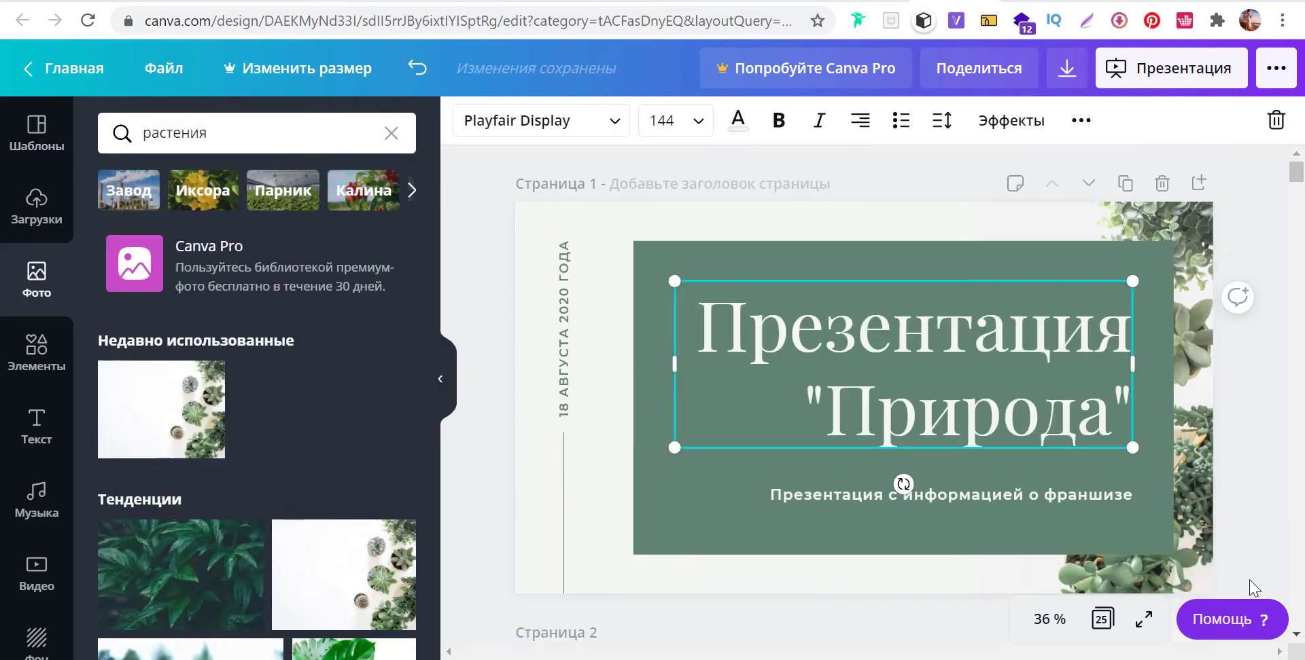
# Set the title font size to 120, then to a custom 130.
pyautogui.click(700, 122)
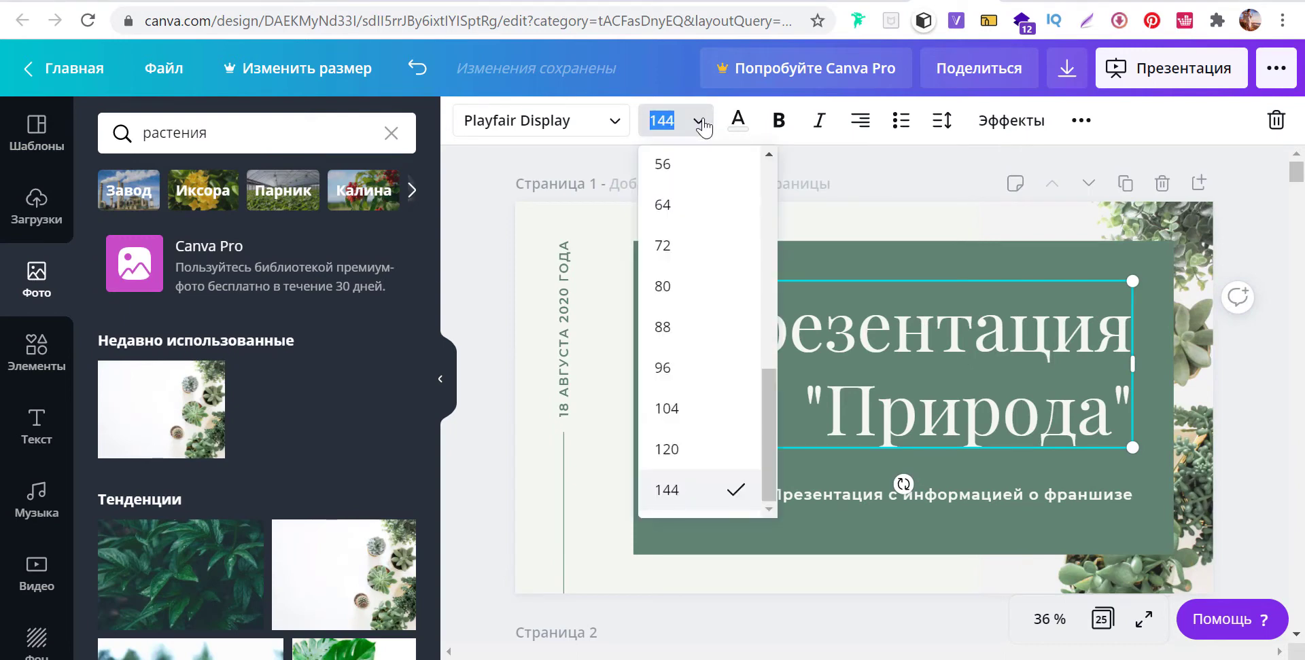
pyautogui.click(679, 449)
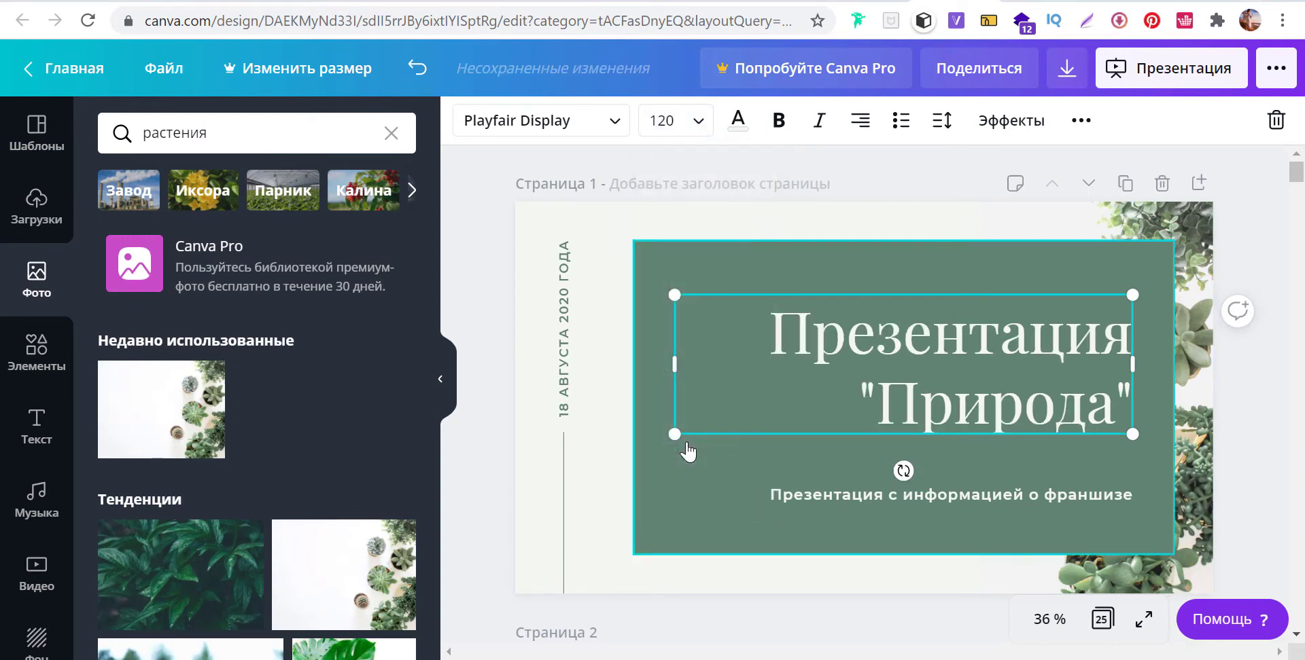
pyautogui.click(648, 123)
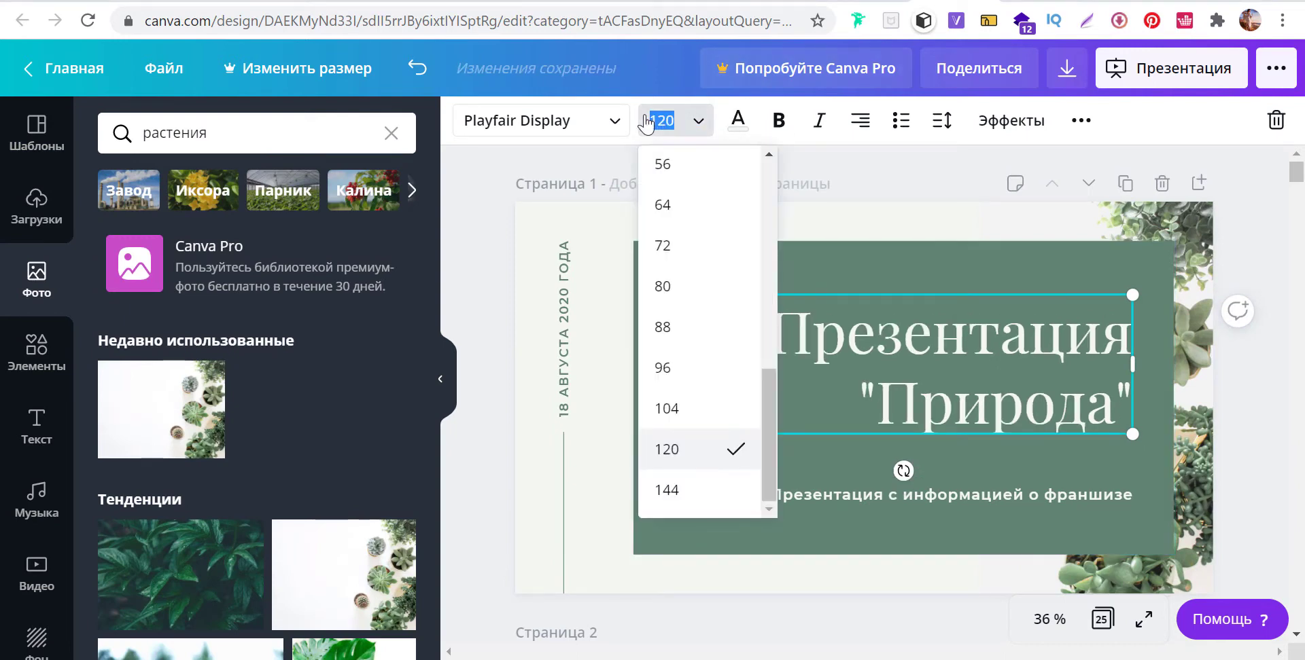
pyautogui.write('1')
pyautogui.press('Return')
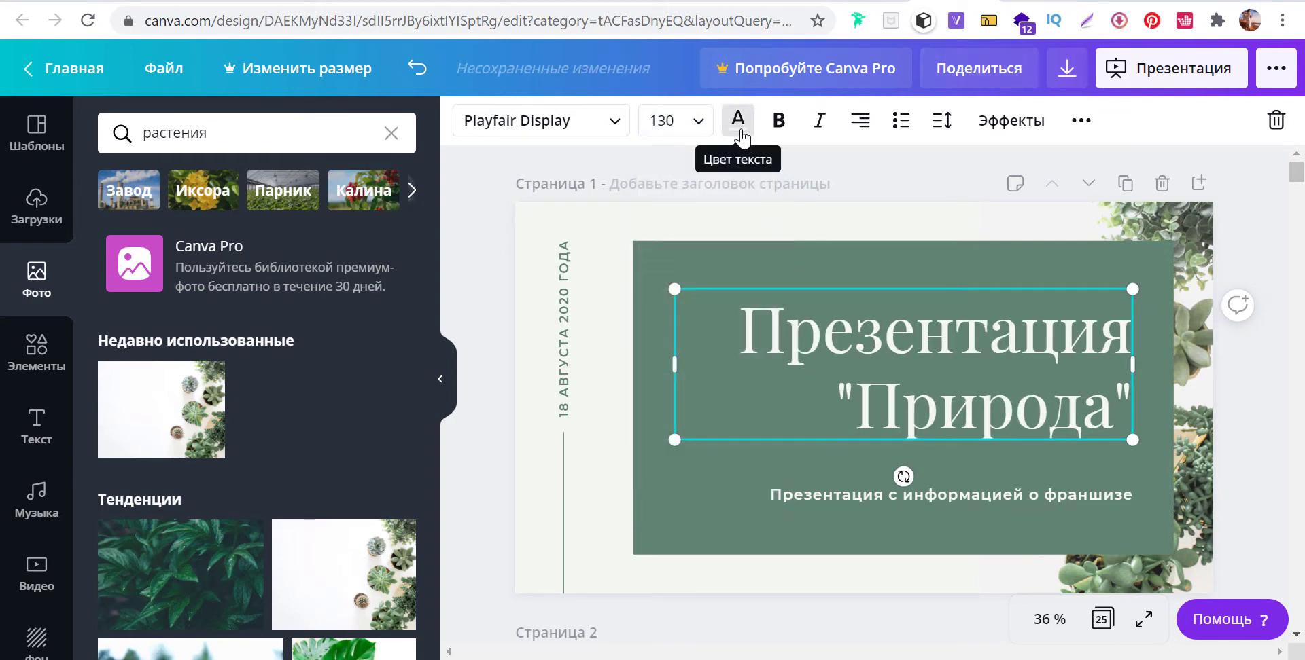
pyautogui.click(744, 136)
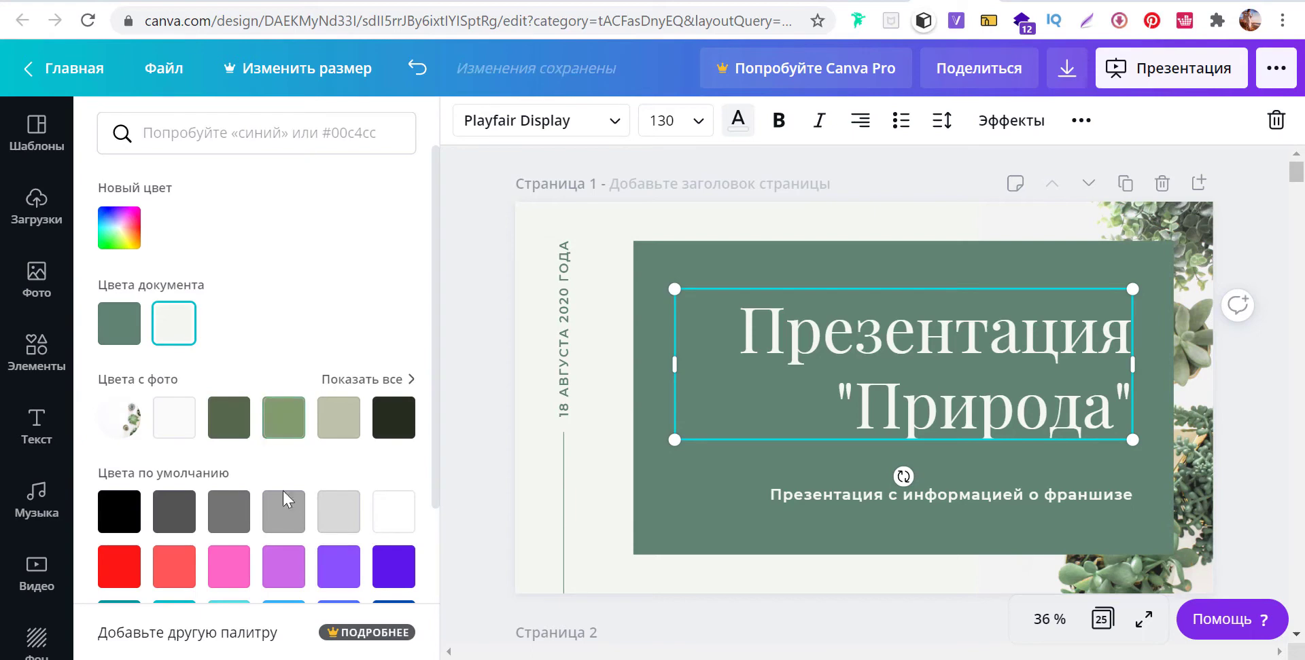
pyautogui.click(338, 567)
pyautogui.click(378, 583)
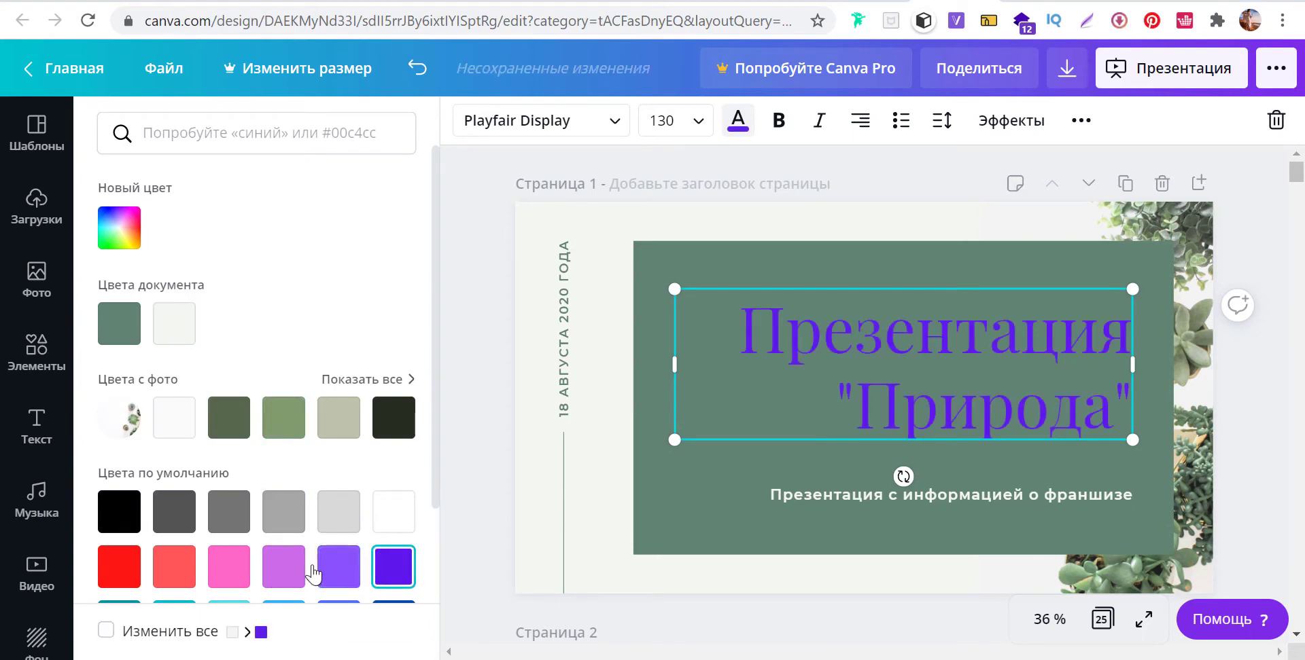
pyautogui.click(133, 585)
pyautogui.click(171, 343)
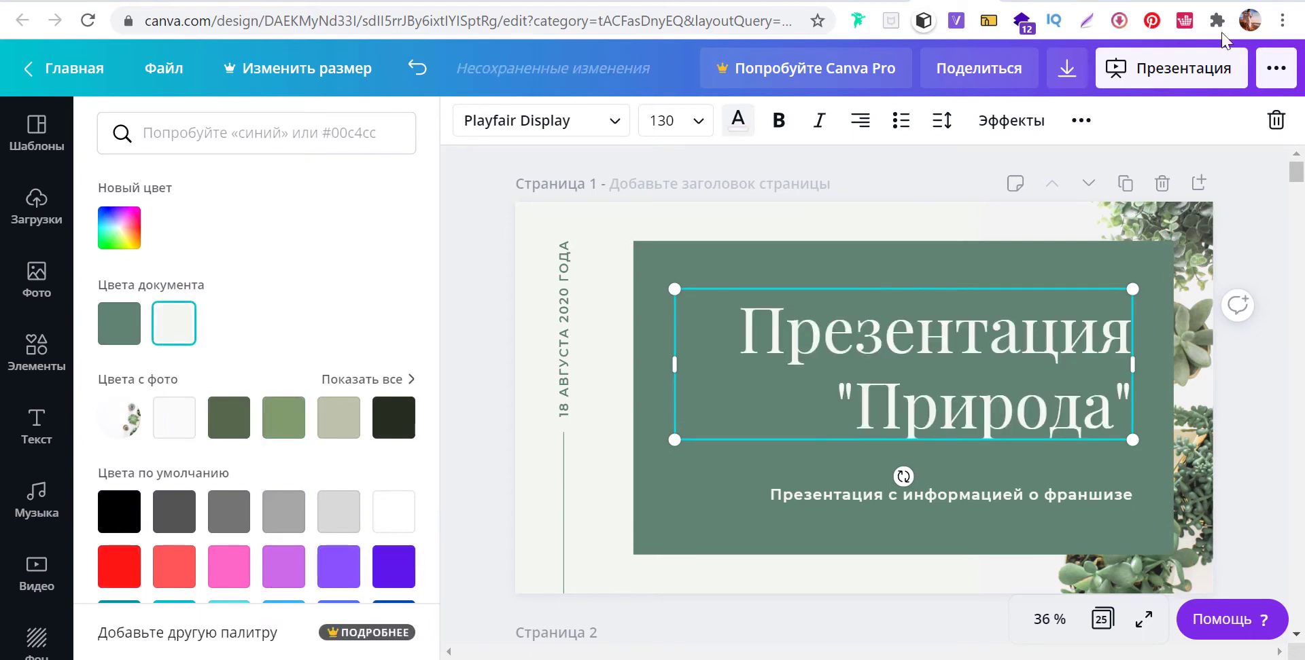
pyautogui.click(780, 122)
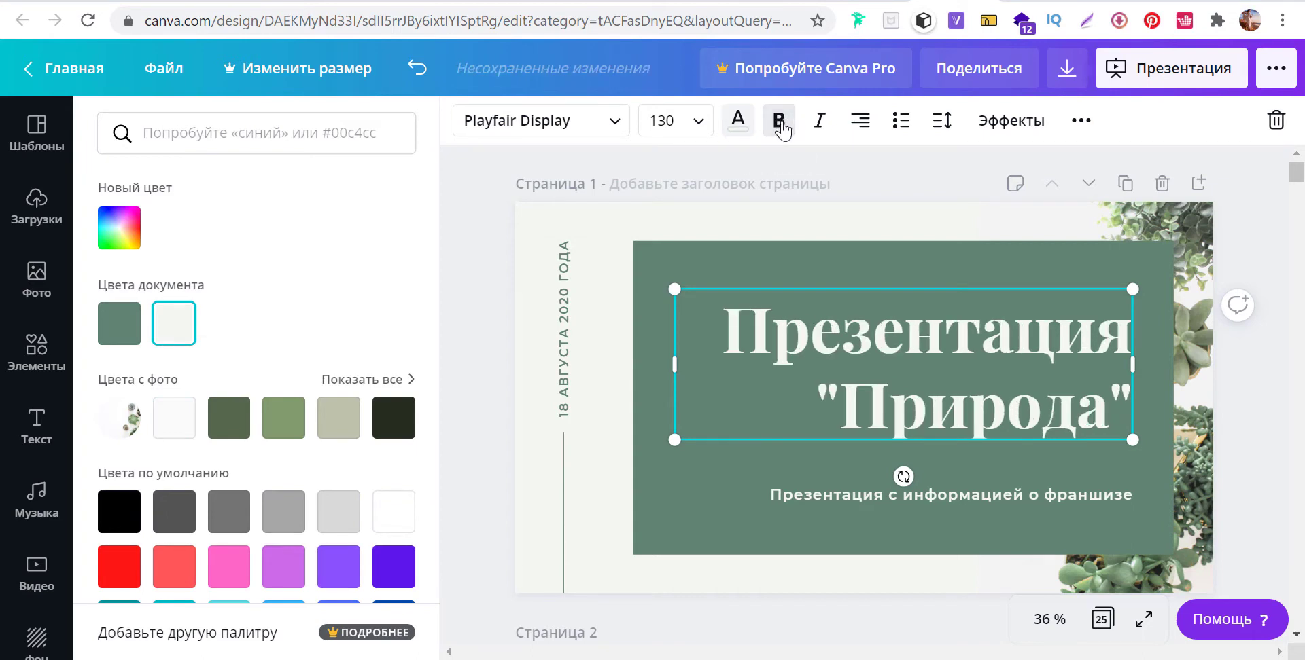
pyautogui.click(780, 123)
pyautogui.click(820, 122)
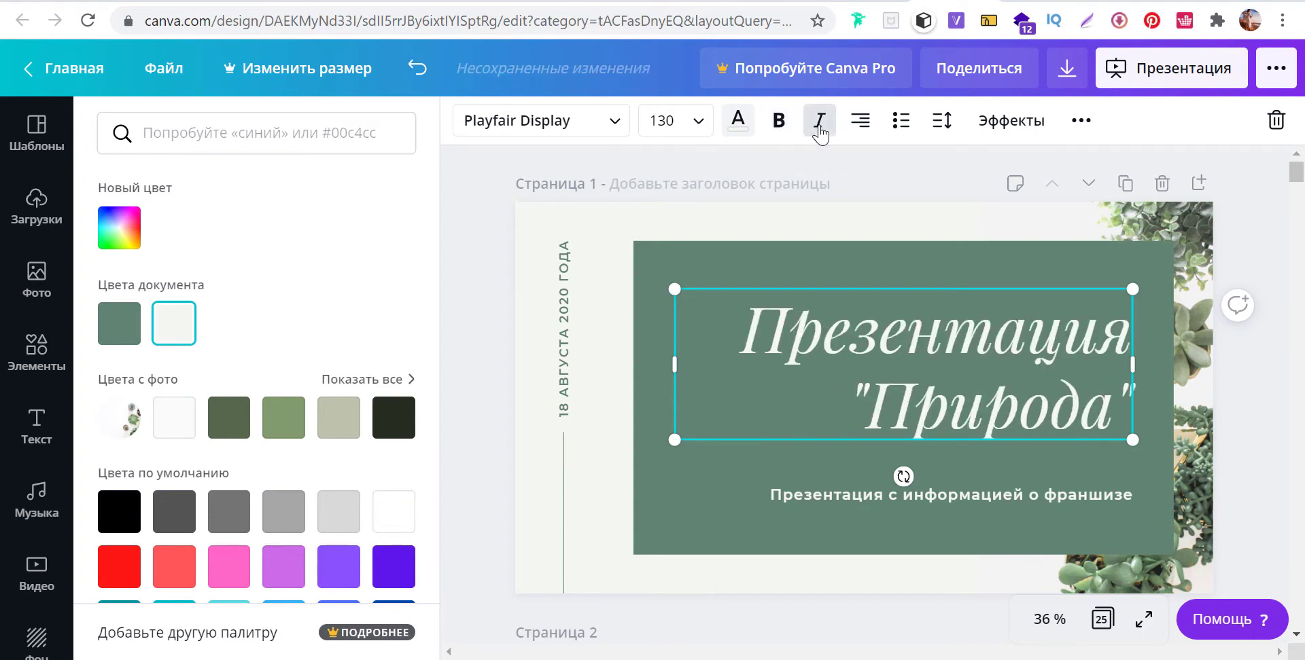
pyautogui.click(820, 128)
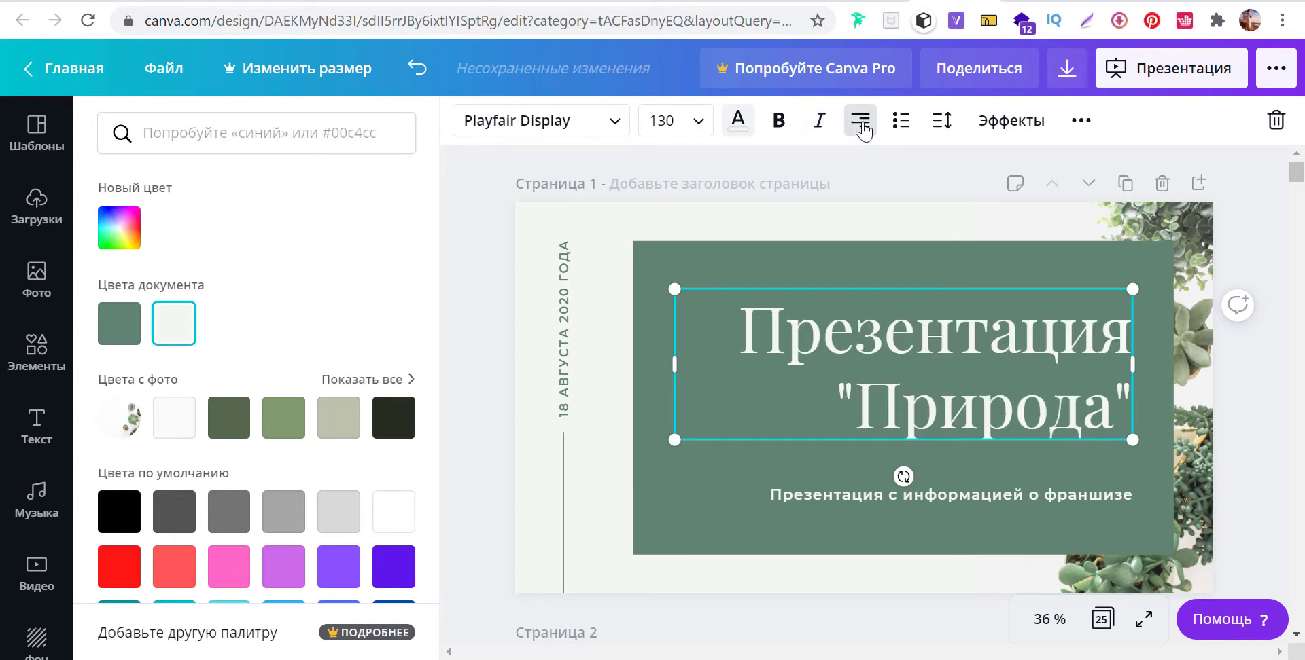
pyautogui.click(861, 123)
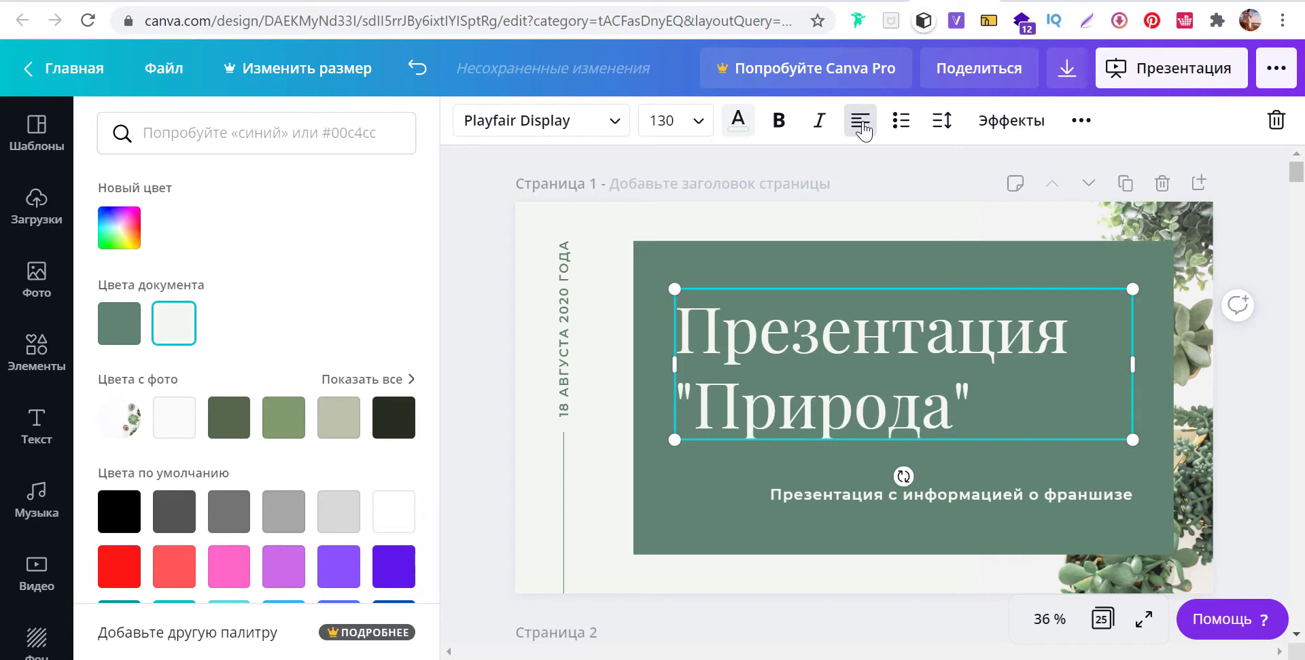
pyautogui.click(861, 124)
pyautogui.click(861, 123)
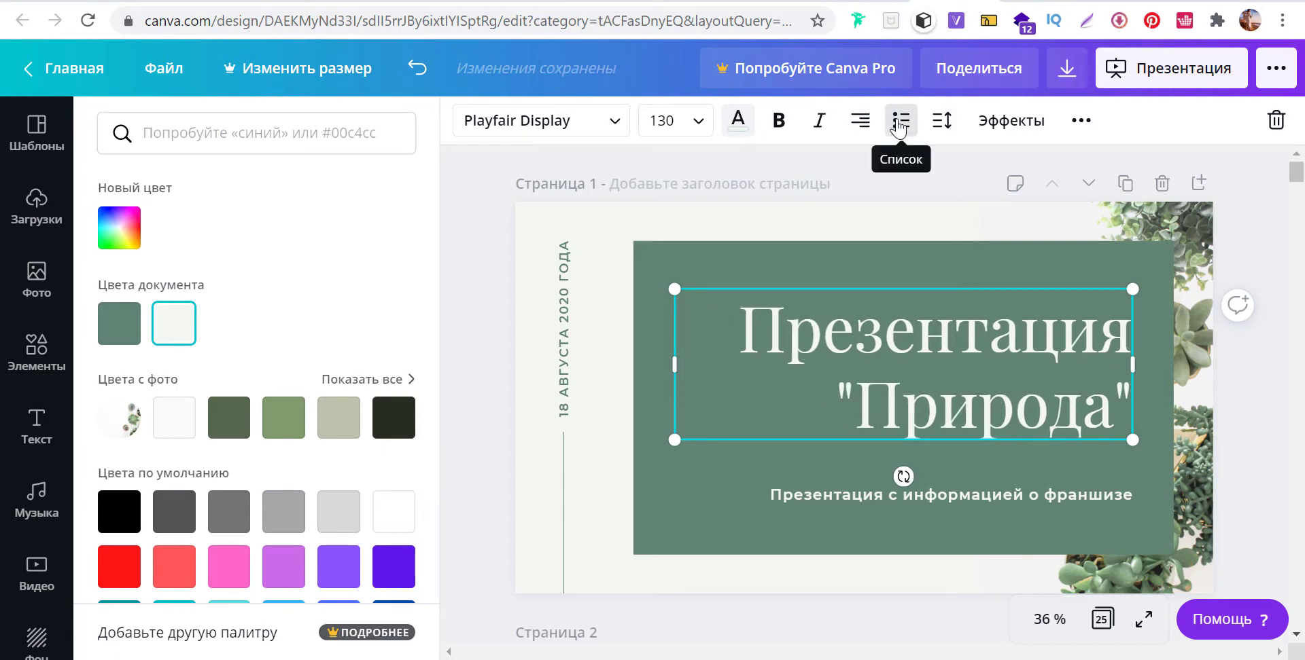
# Ungroup the План обсуждения heading from its list on page 2.
pyautogui.scroll(-5, 890, 384)
pyautogui.scroll(-5, 890, 384)
pyautogui.click(1133, 379)
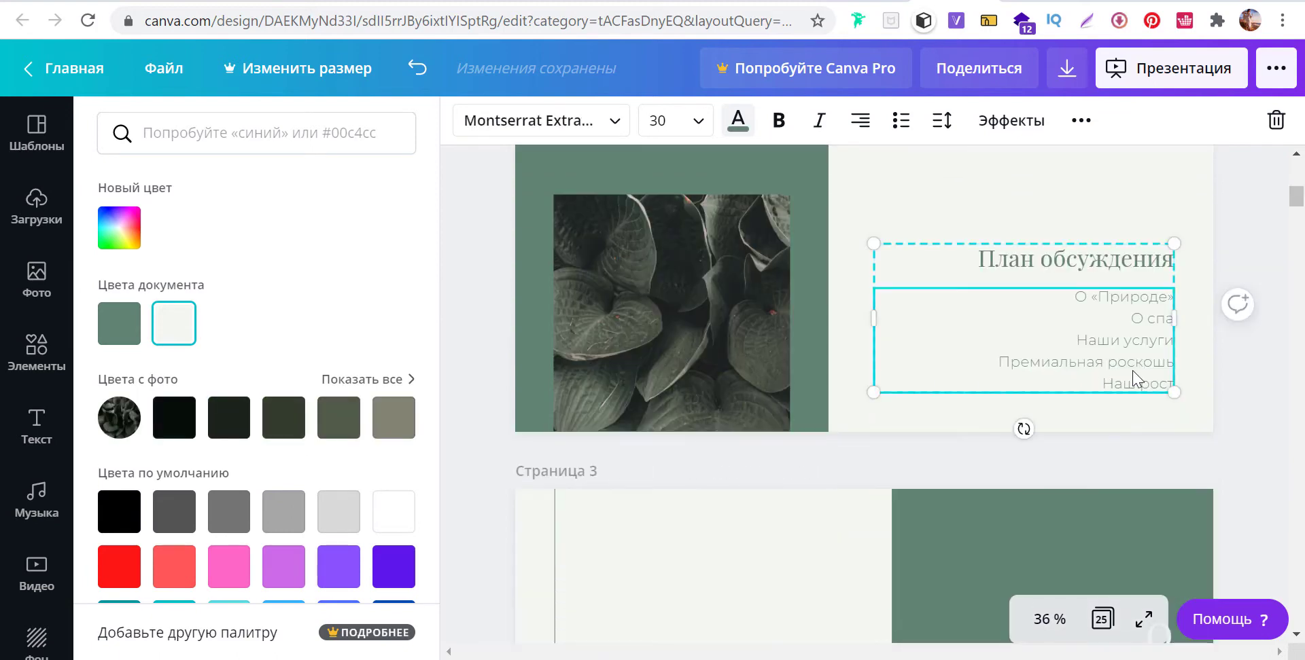
pyautogui.click(1080, 121)
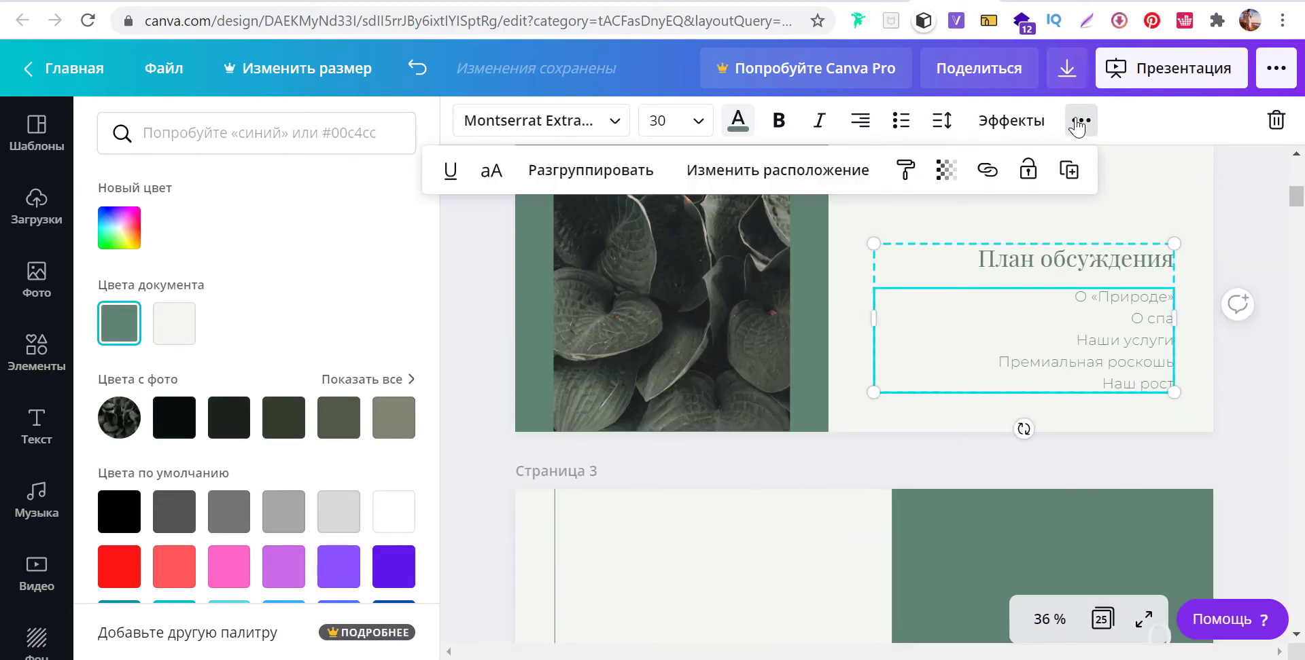
pyautogui.click(579, 169)
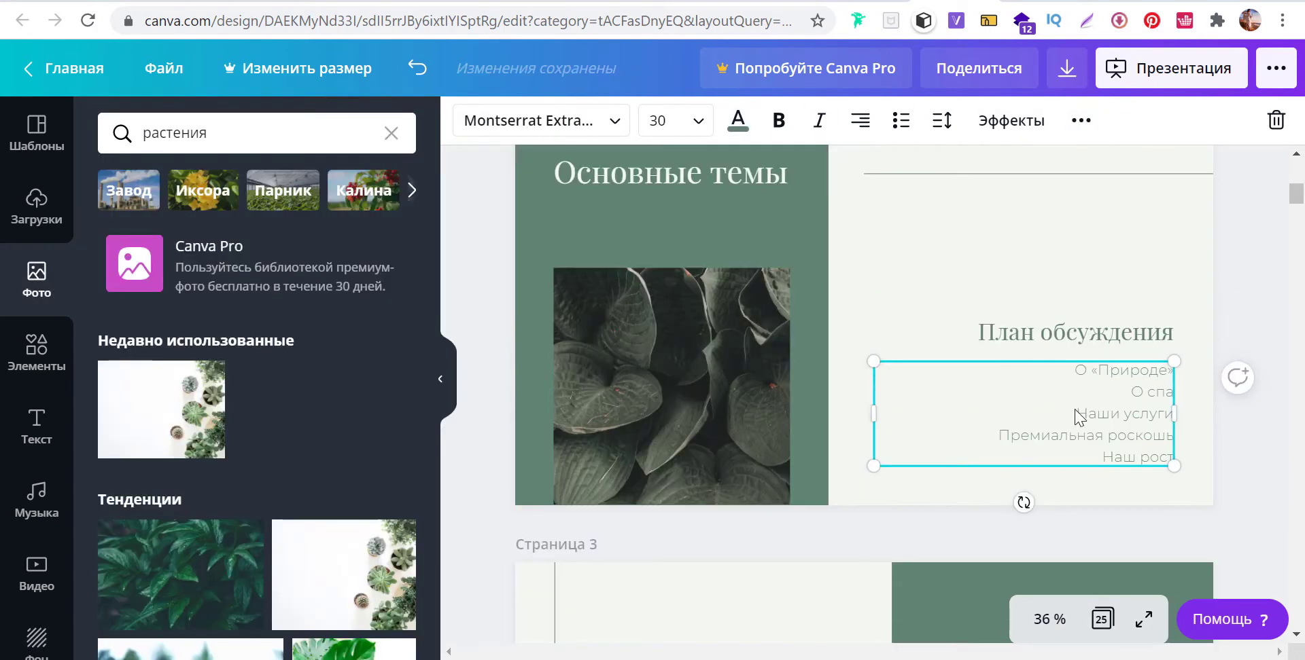
# Change the list's alignment and cycle bullets and numbering, ending with no markers.
pyautogui.click(859, 122)
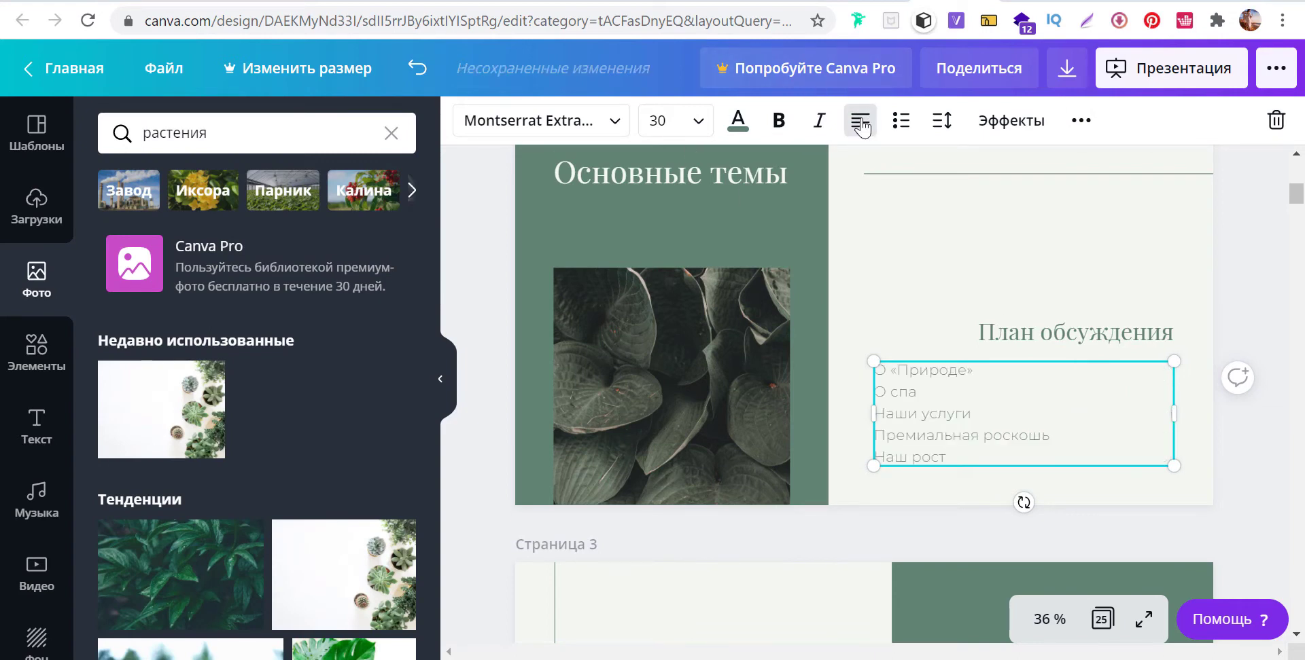
pyautogui.click(901, 122)
pyautogui.click(901, 122)
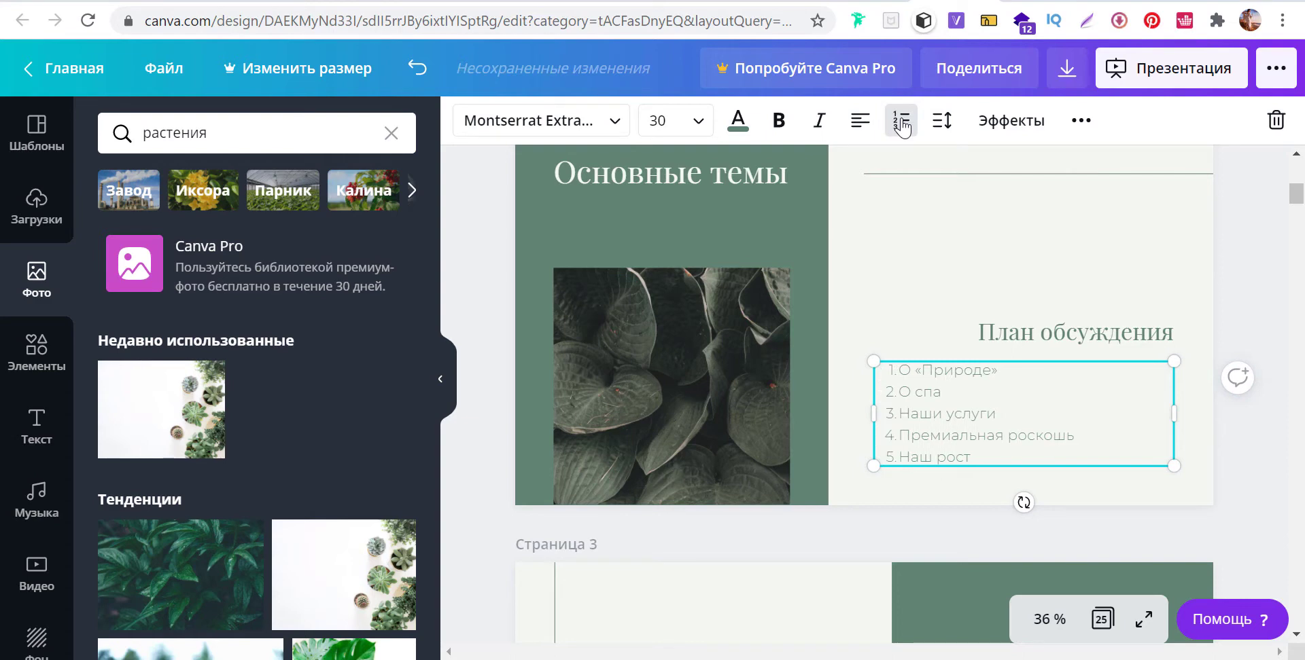
pyautogui.click(901, 123)
pyautogui.click(901, 122)
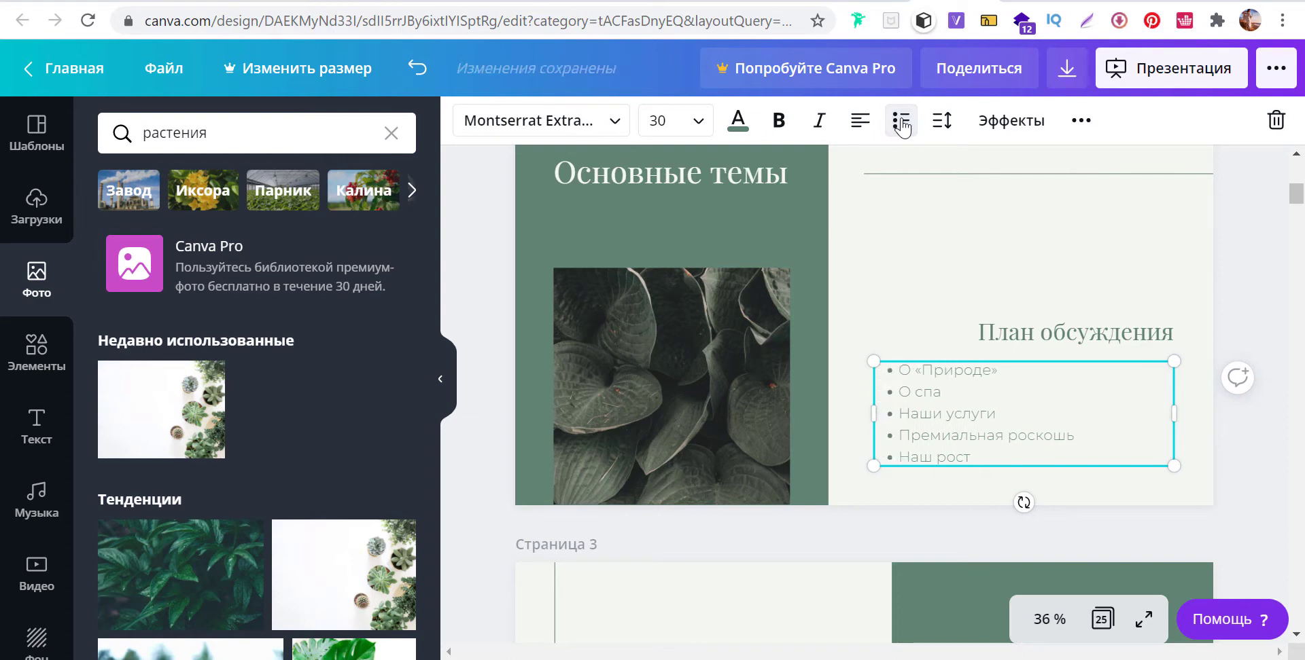
pyautogui.click(903, 126)
# Adjust the list's line height in Spacing, then undo the change.
pyautogui.click(942, 122)
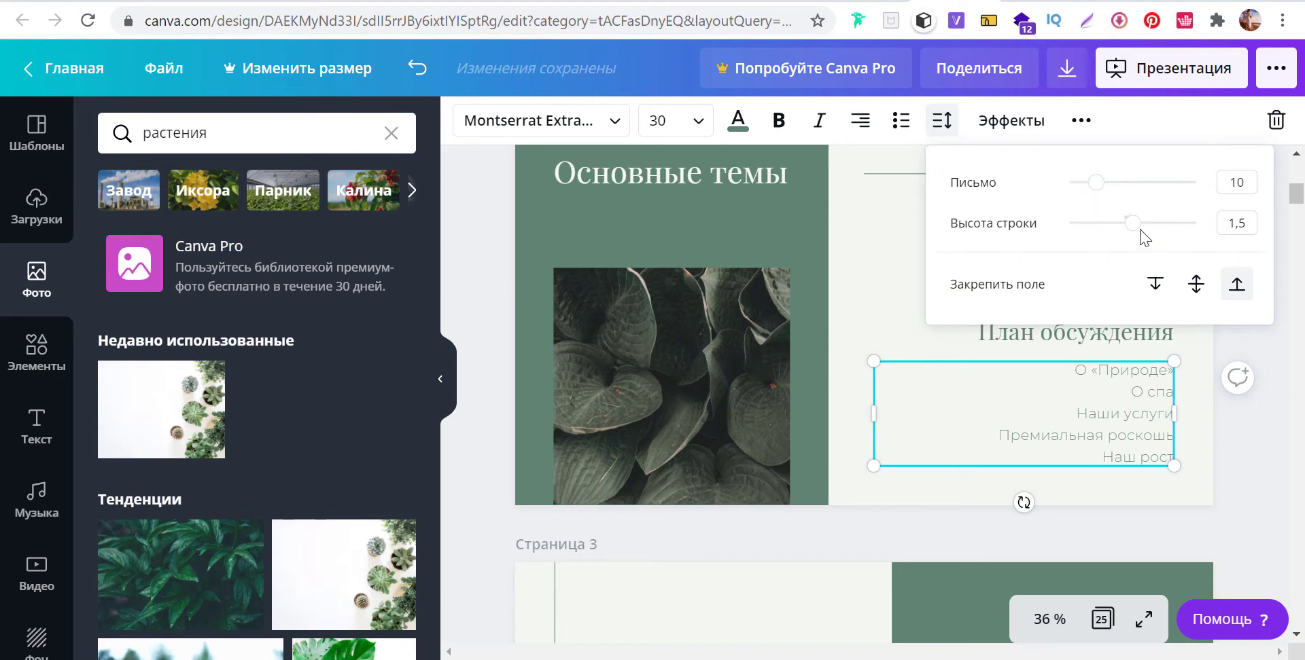
pyautogui.moveTo(1132, 223); pyautogui.dragTo(1130, 223)
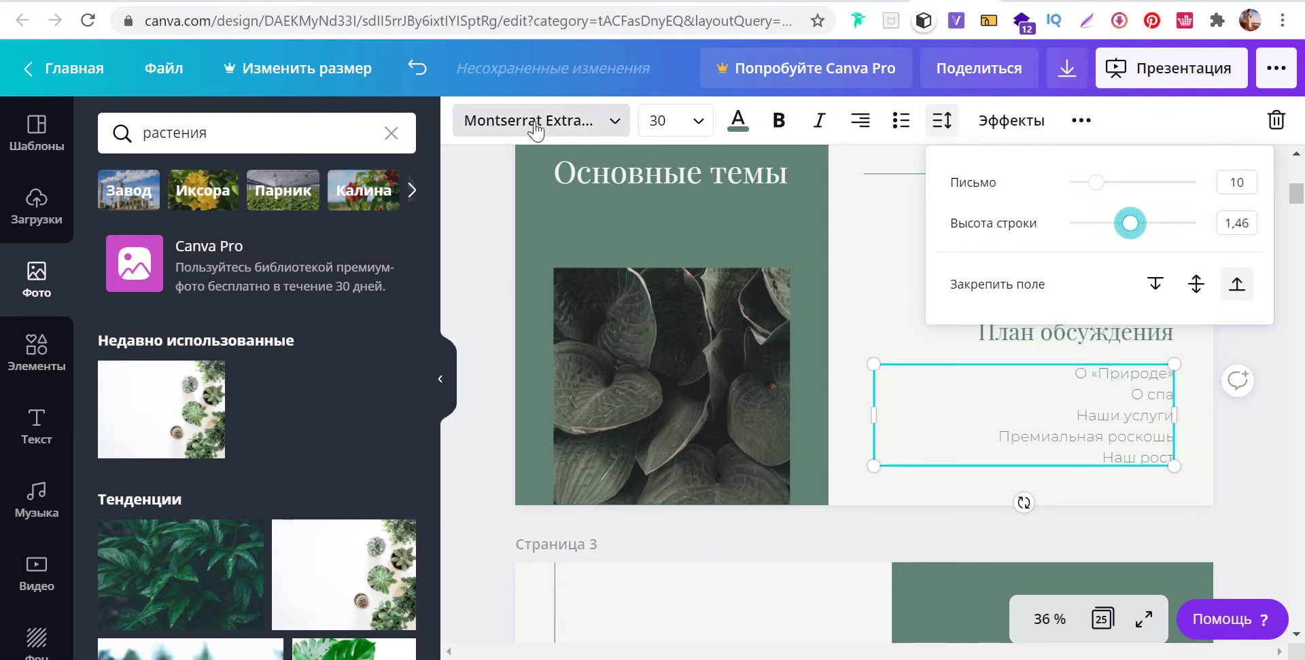
pyautogui.click(416, 73)
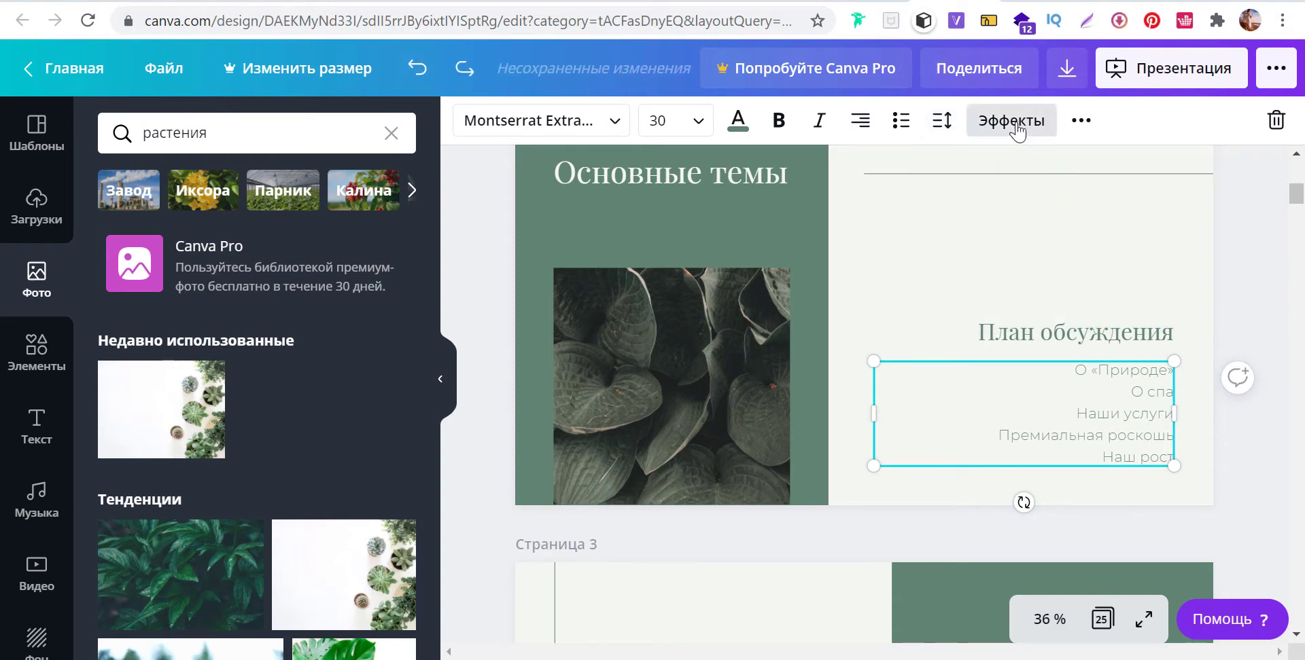
# Preview drop shadow, floating shadow, outline, offset and echo effects on the title.
pyautogui.hotkey('ctrl', 'z')
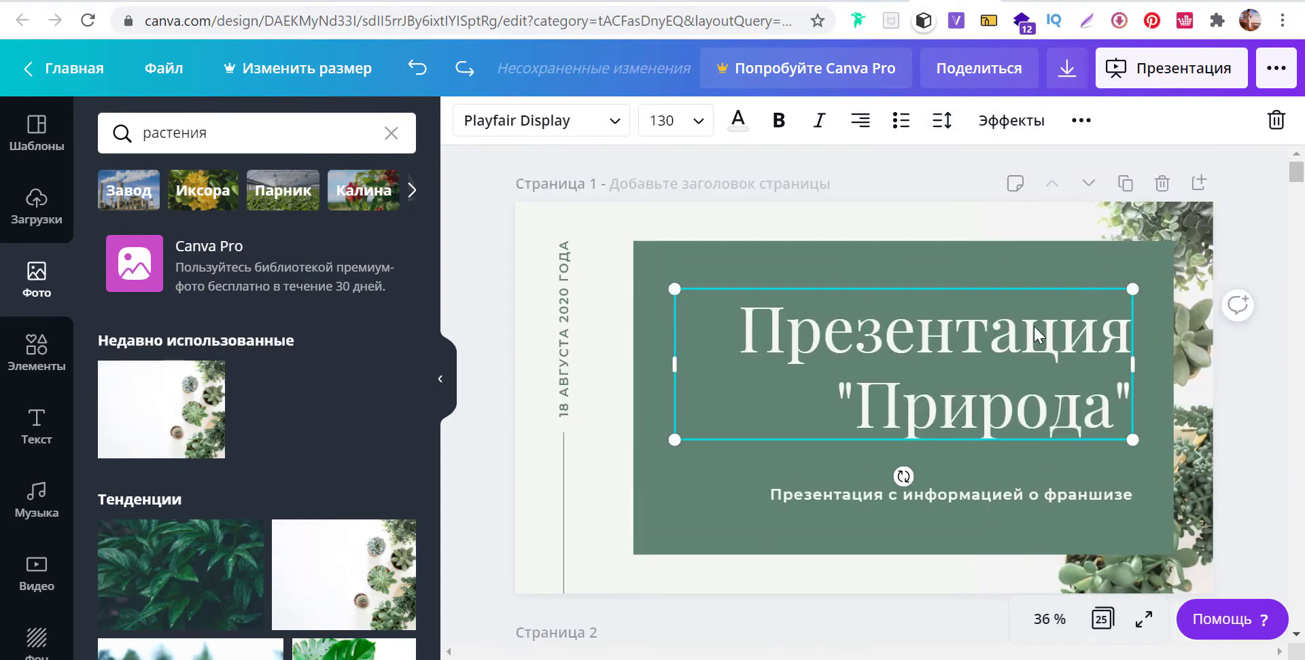
pyautogui.click(1011, 121)
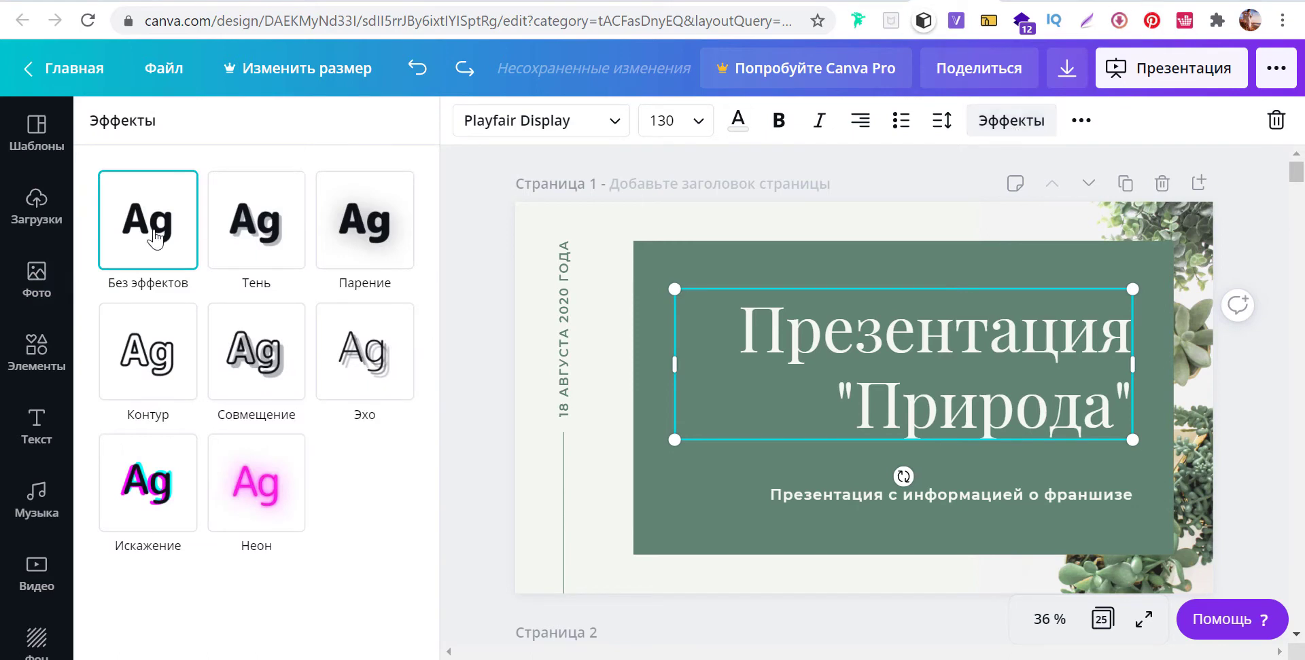
pyautogui.click(271, 244)
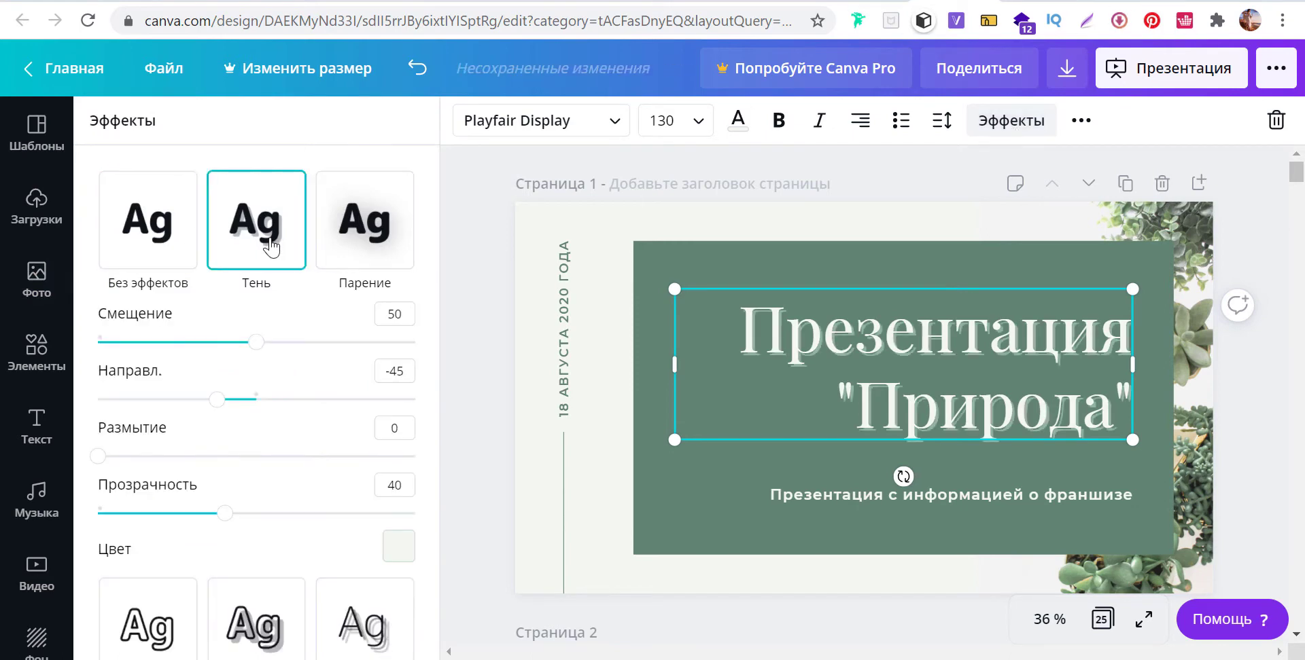
pyautogui.click(378, 241)
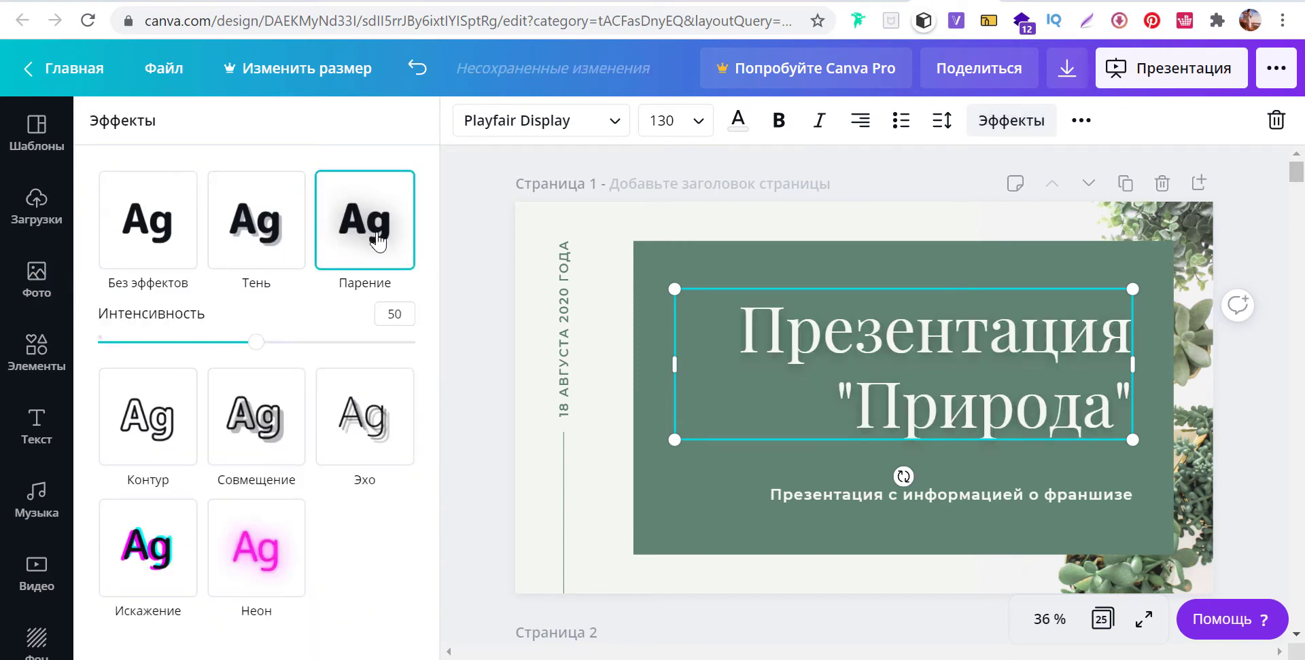
pyautogui.click(150, 440)
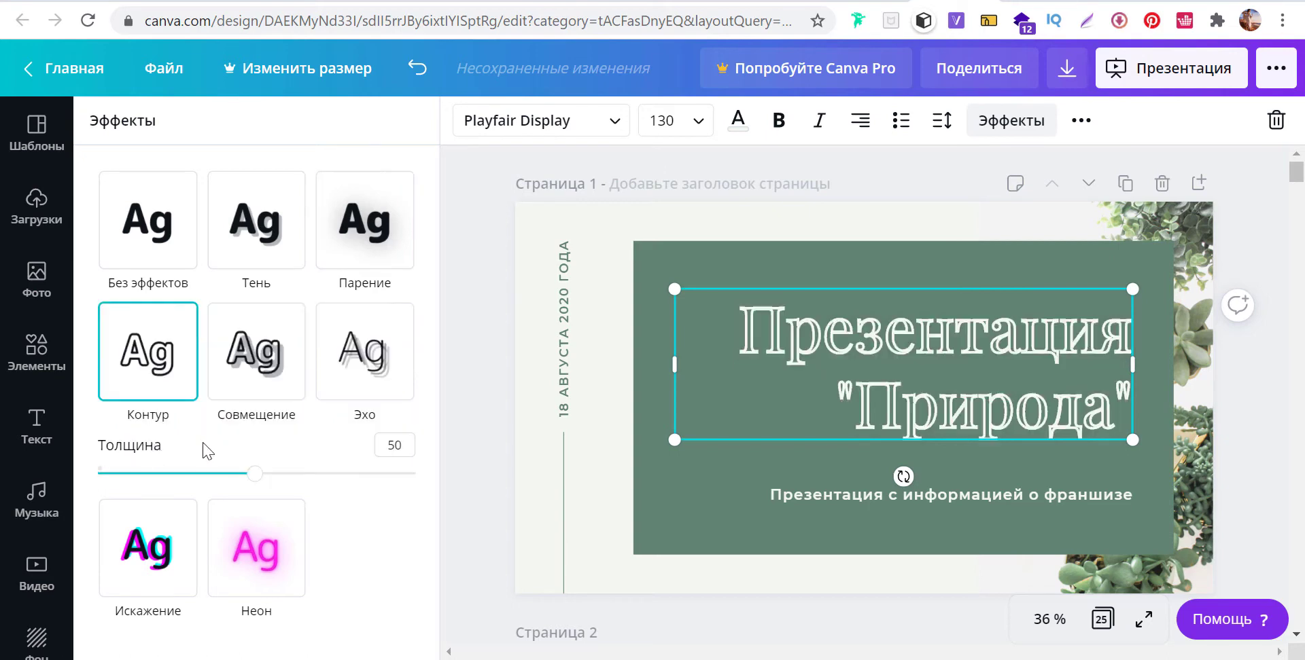
pyautogui.click(261, 367)
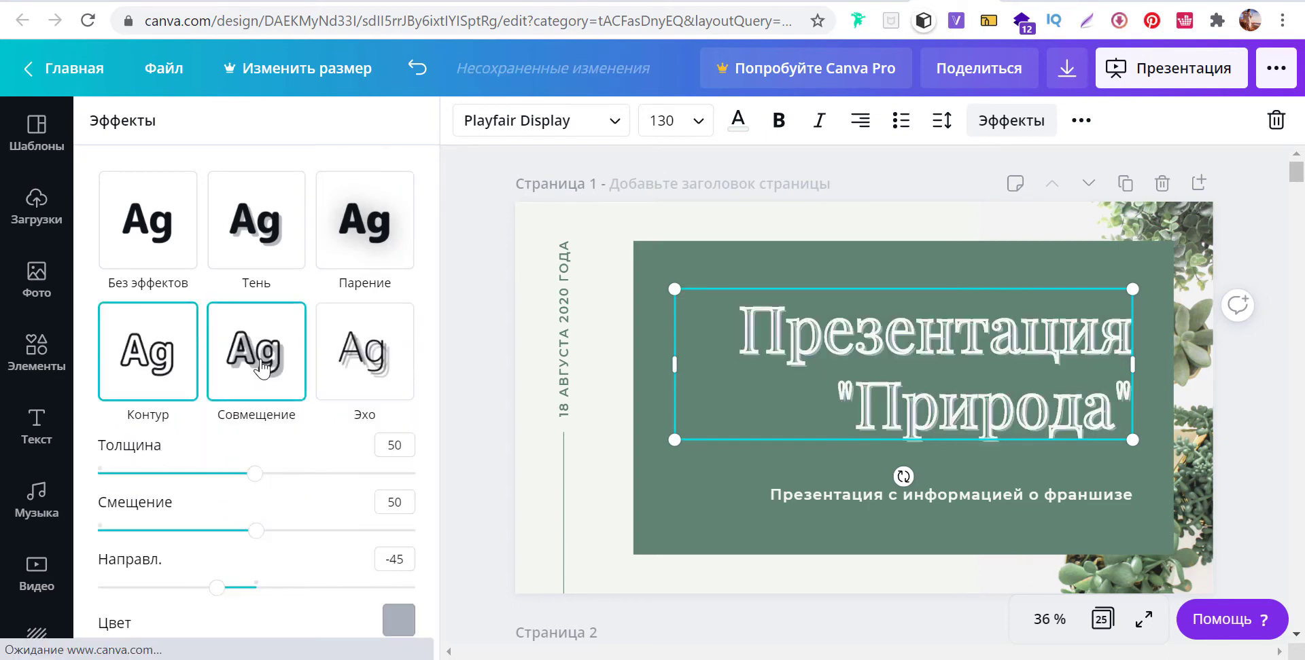
pyautogui.click(366, 381)
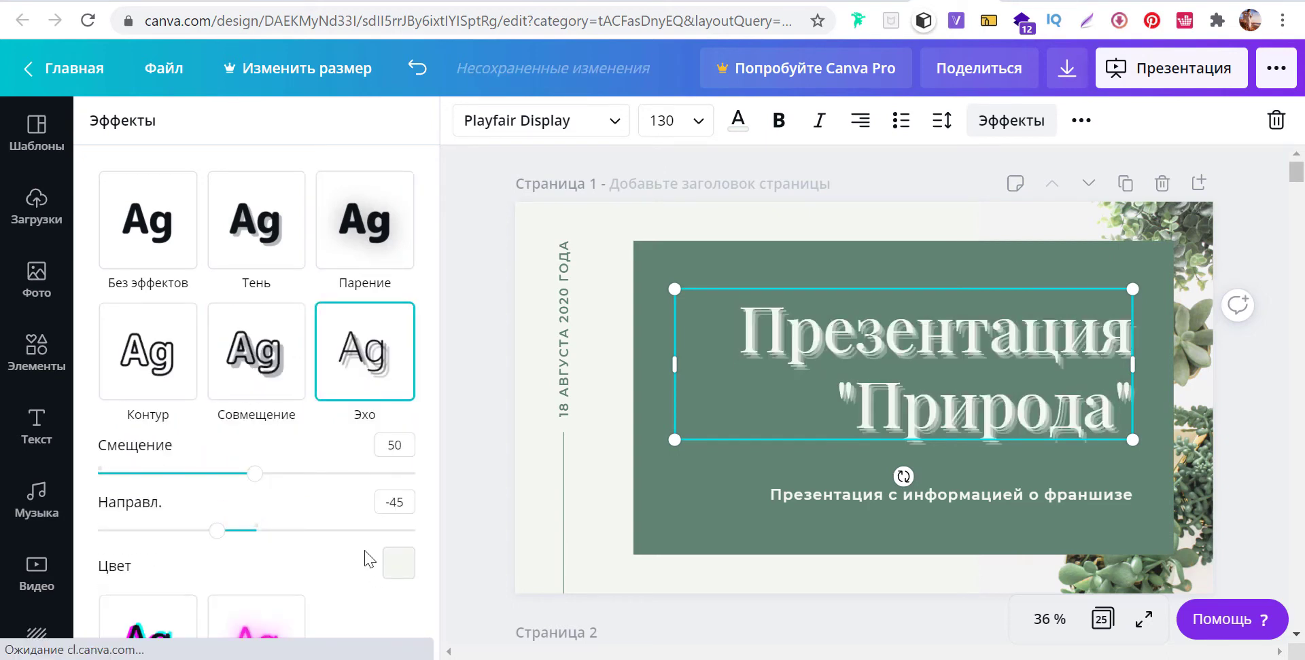
# Try glitch and a neon glow at intensity 42, then leave the title with no effect.
pyautogui.scroll(-5, 568, 492)
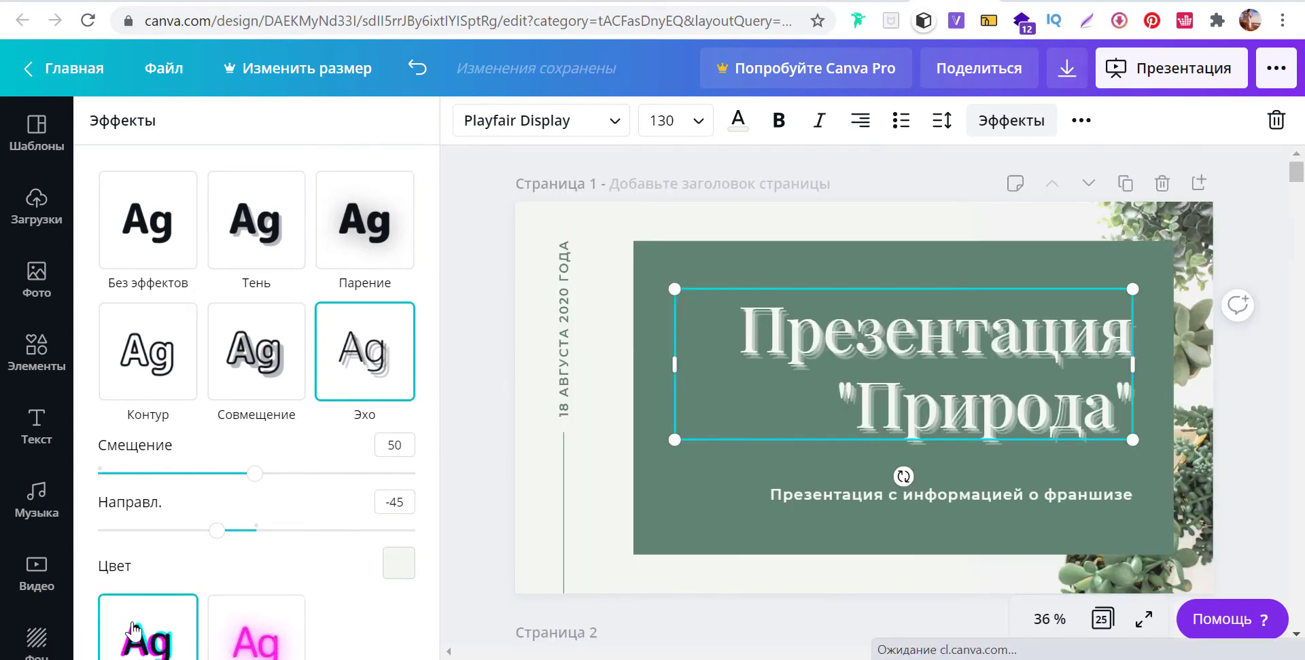
pyautogui.click(133, 632)
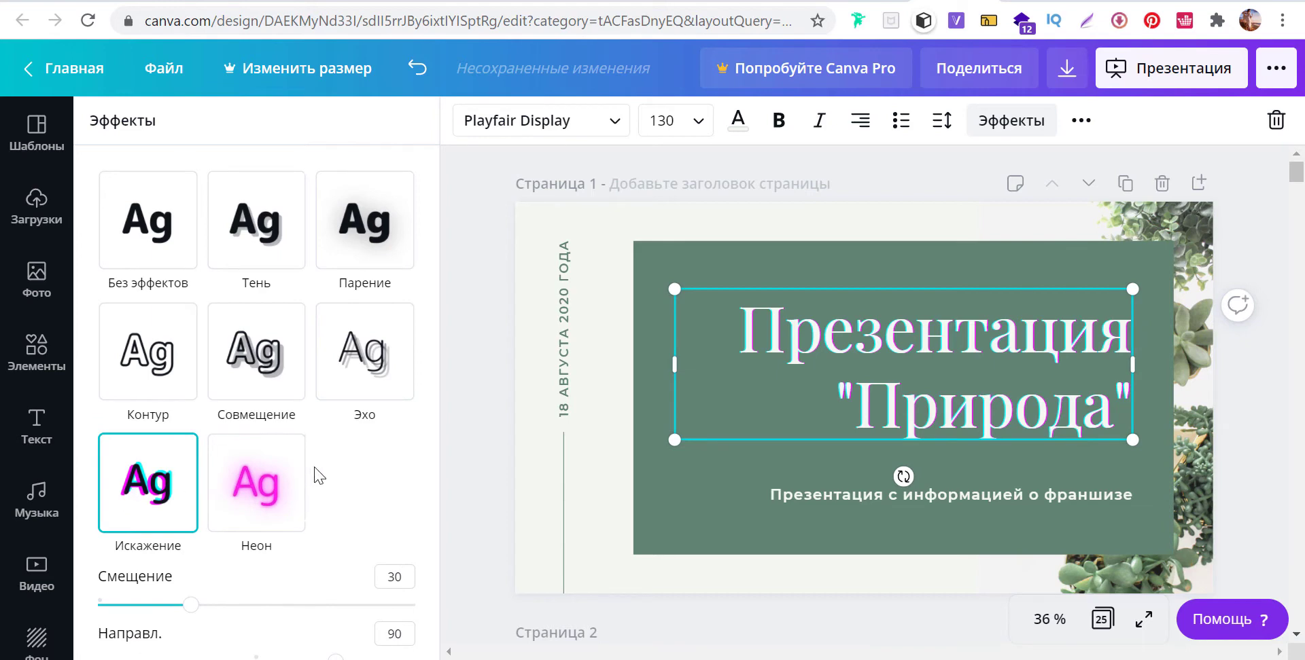
pyautogui.click(257, 483)
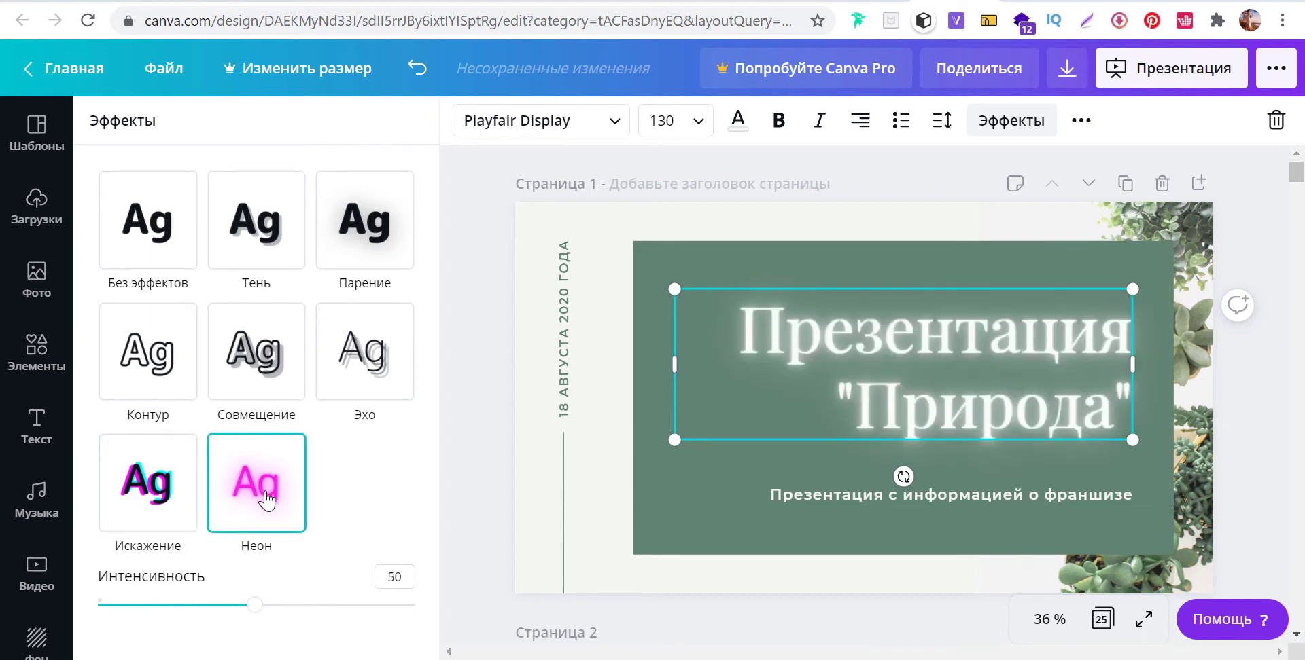
pyautogui.moveTo(256, 605); pyautogui.dragTo(219, 605)
pyautogui.click(131, 239)
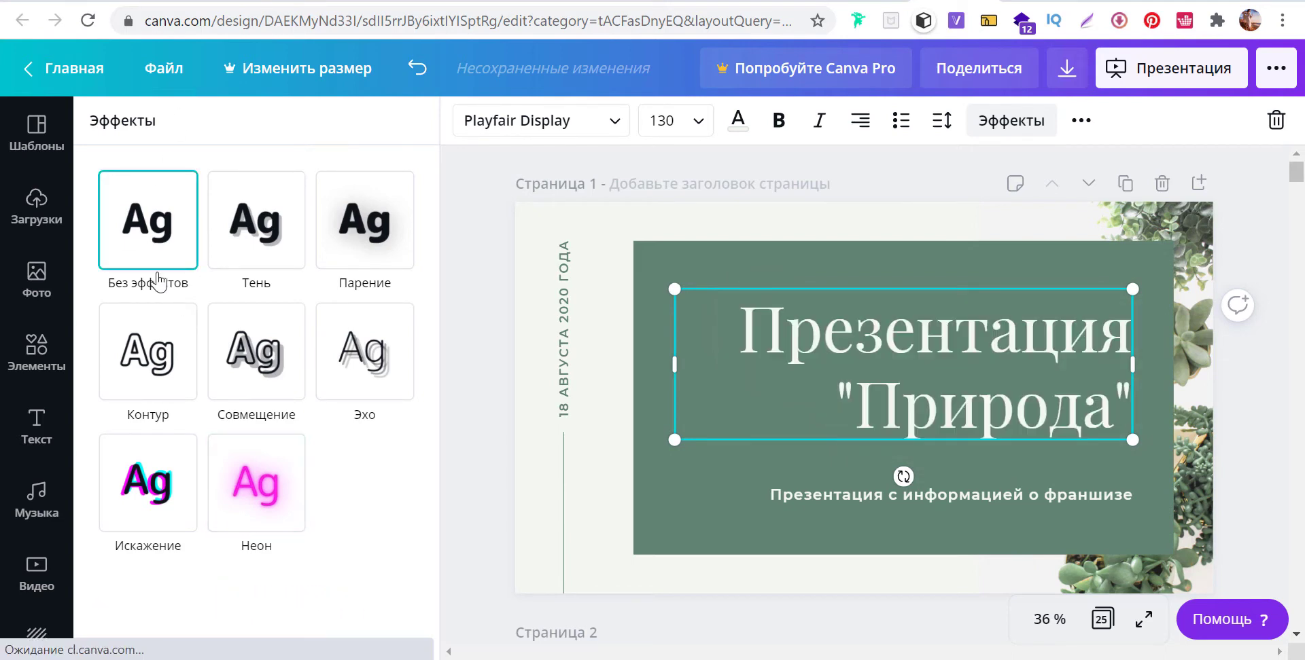
pyautogui.click(1081, 120)
# Preview fading the title's transparency, then undo so it stays fully opaque.
pyautogui.click(947, 171)
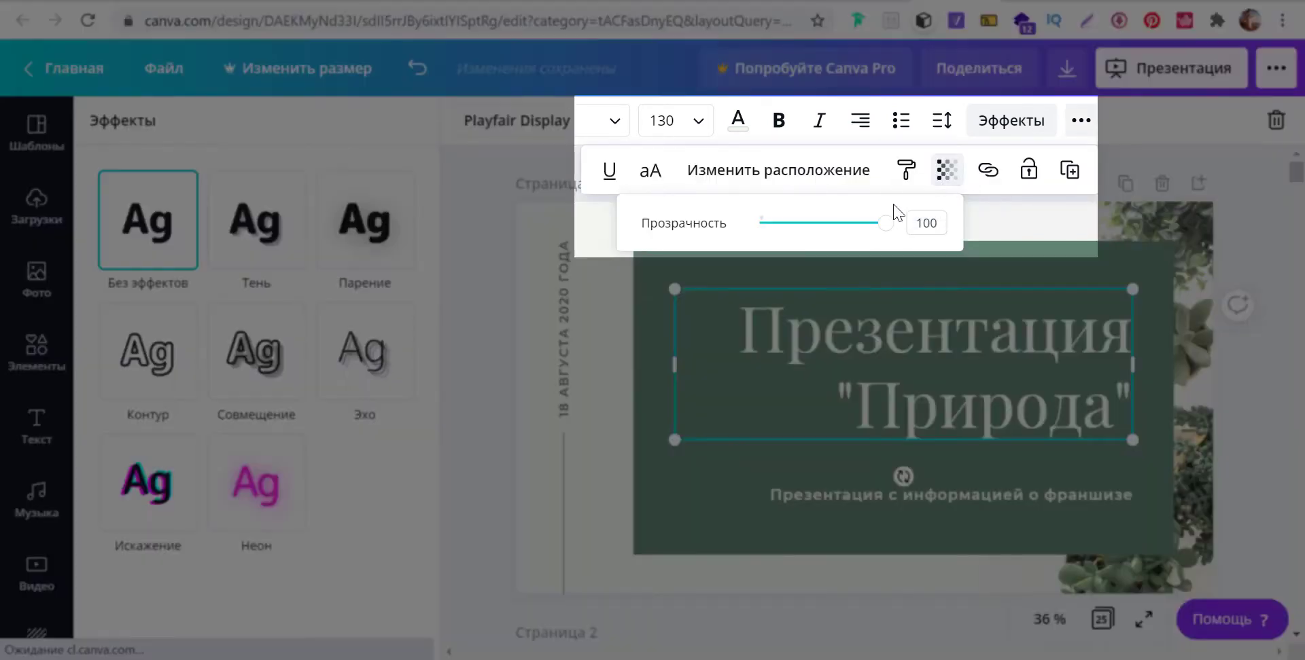
pyautogui.click(886, 225)
pyautogui.moveTo(886, 225)
pyautogui.mouseDown()
pyautogui.moveTo(772, 224)
pyautogui.moveTo(917, 223)
pyautogui.mouseUp()
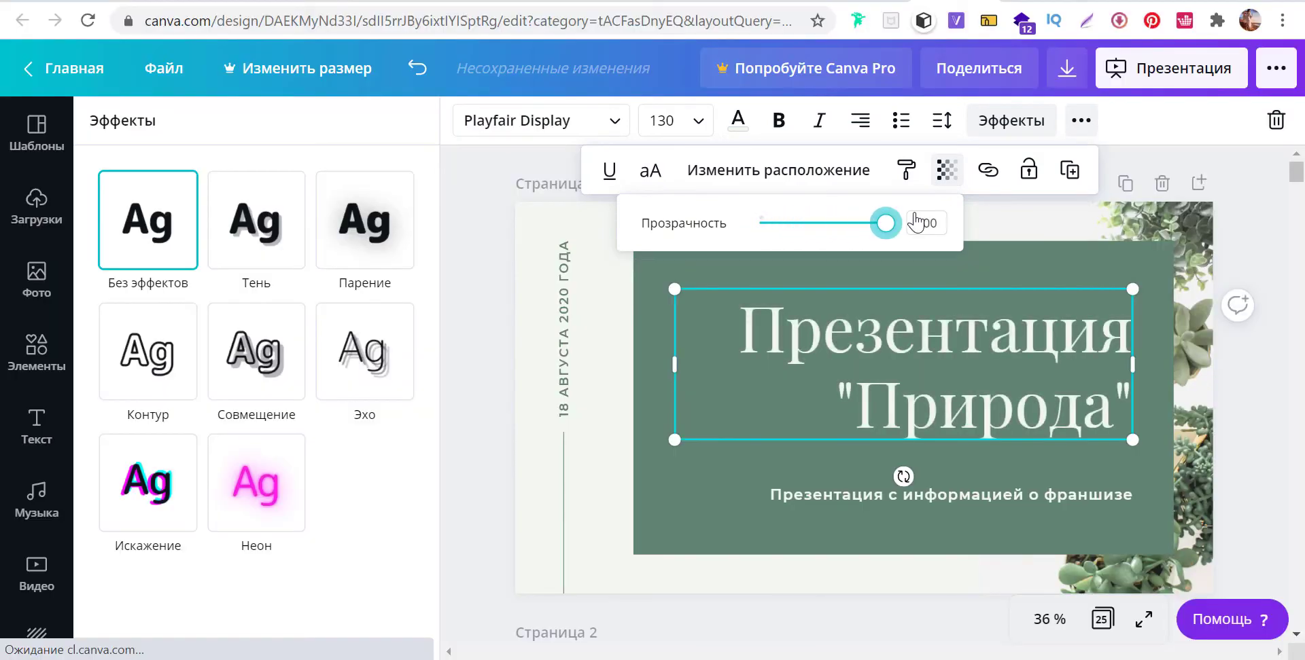
pyautogui.hotkey('ctrl', 'z')
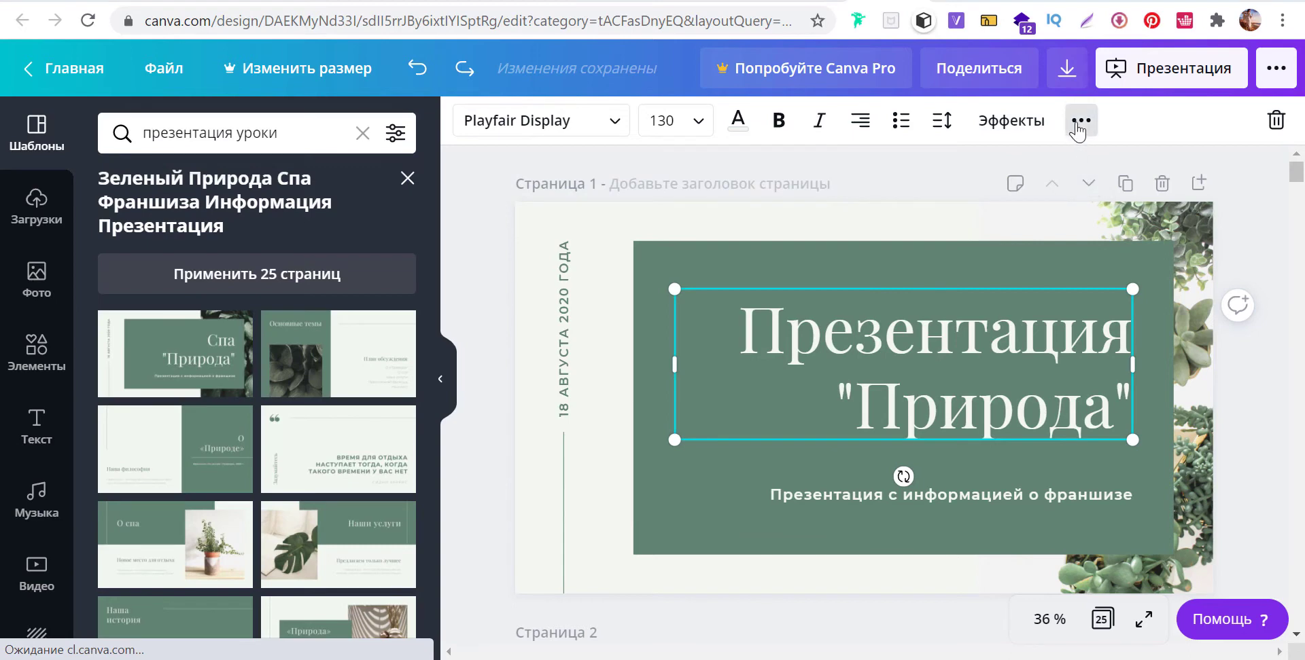
# Try underline and all-caps on the title, returning it to normal case.
pyautogui.click(1079, 124)
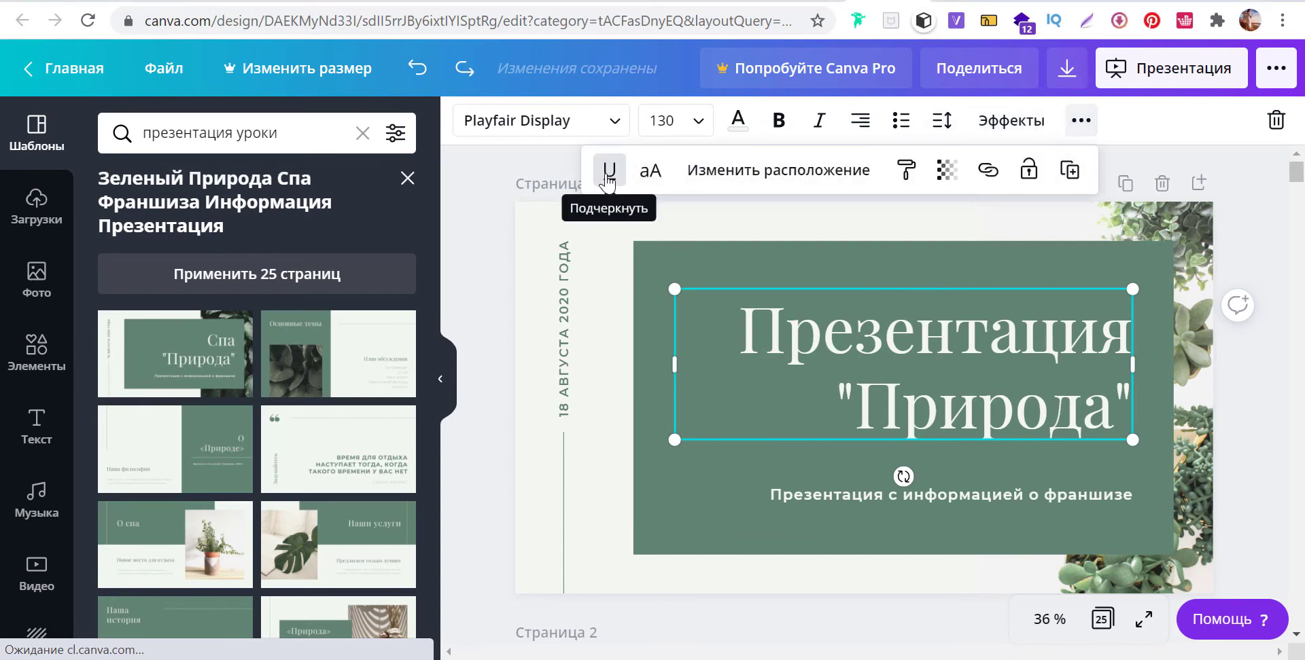
pyautogui.click(608, 175)
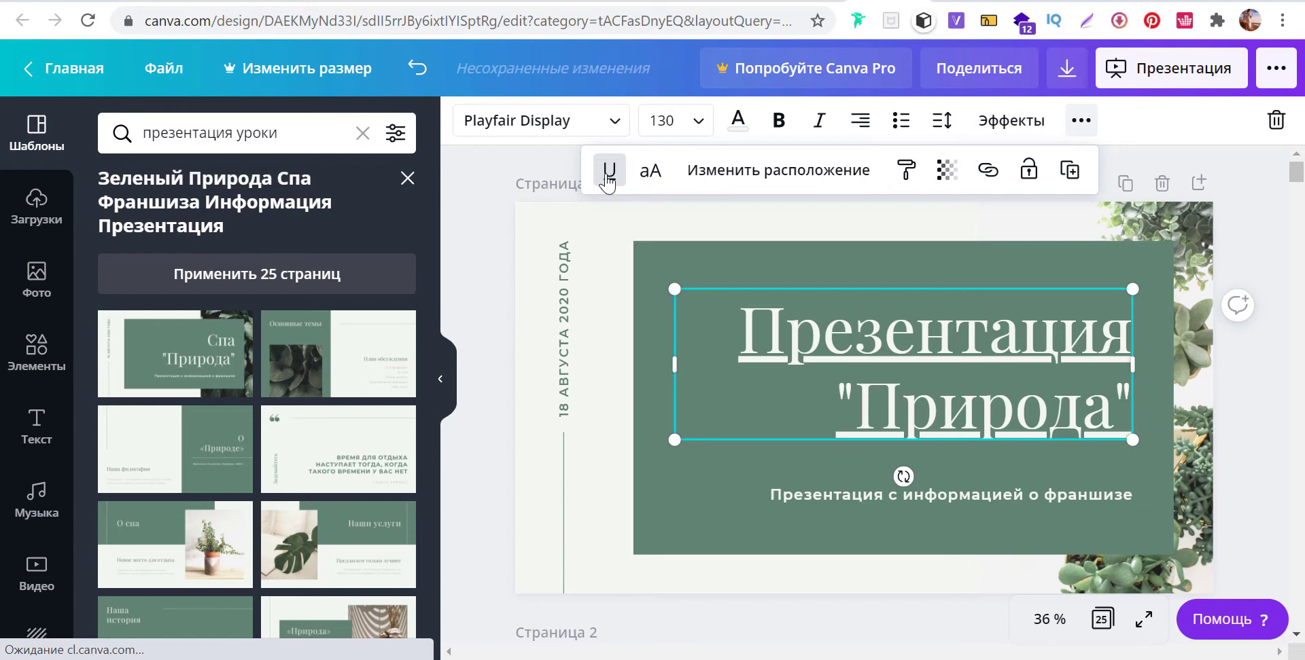
pyautogui.click(648, 176)
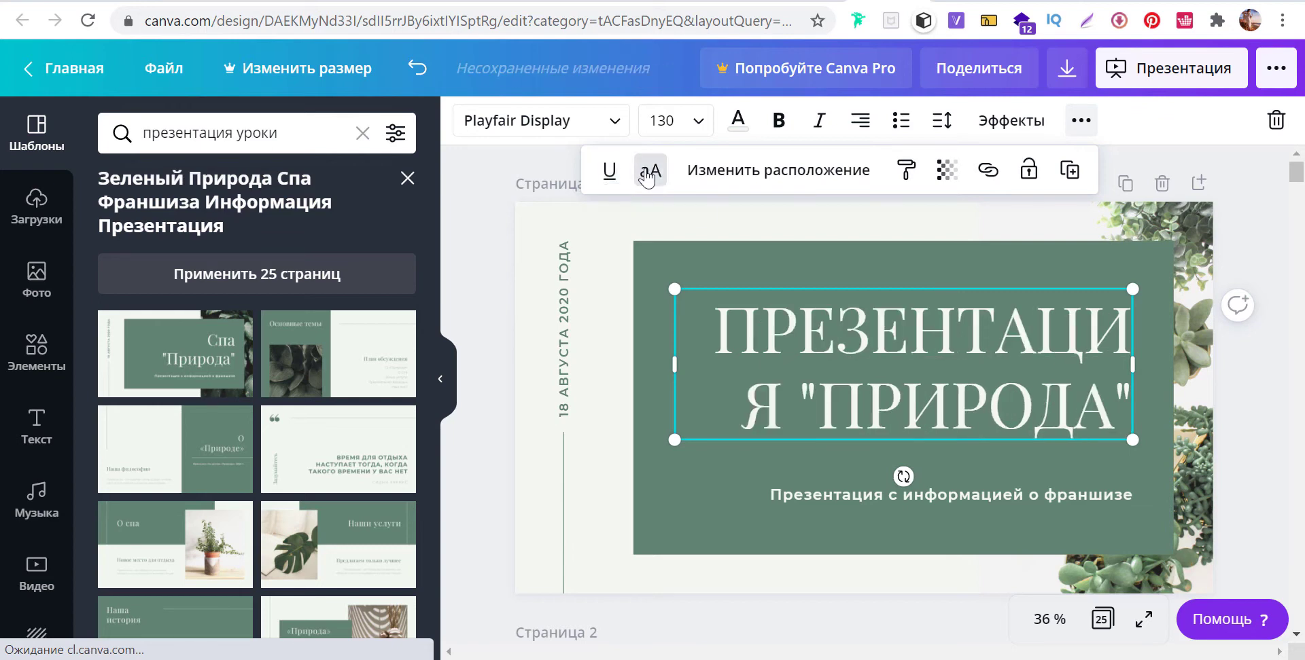
pyautogui.click(648, 175)
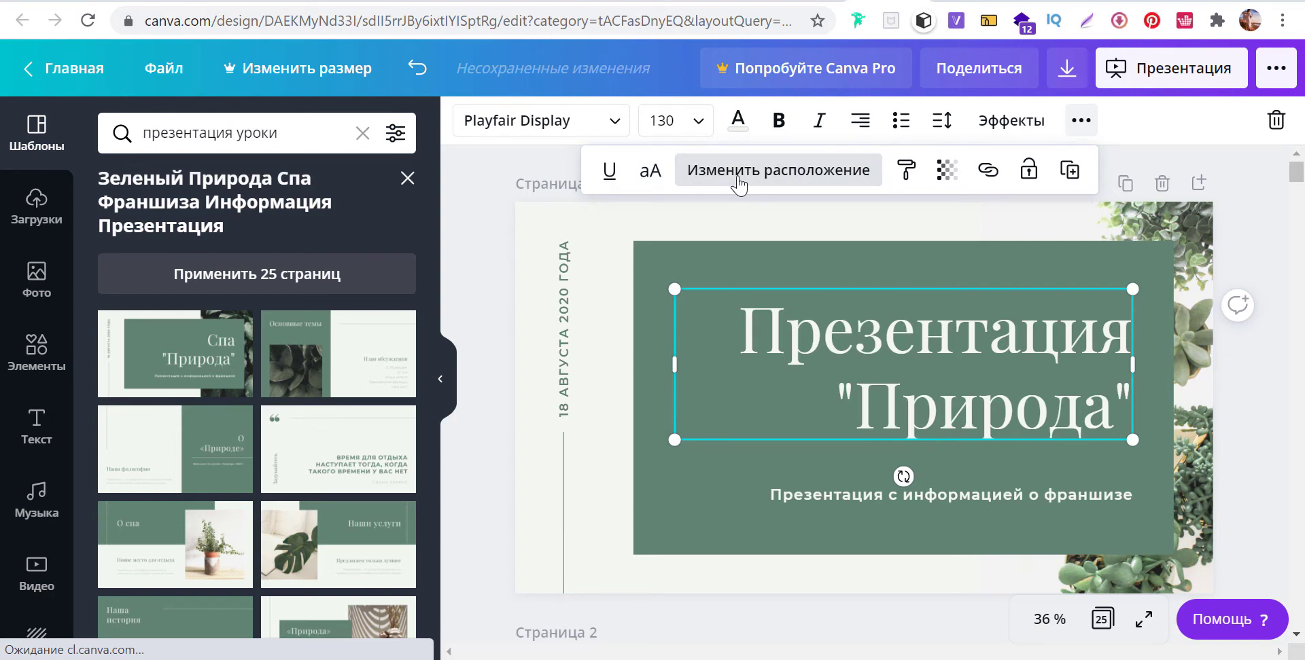
pyautogui.click(738, 180)
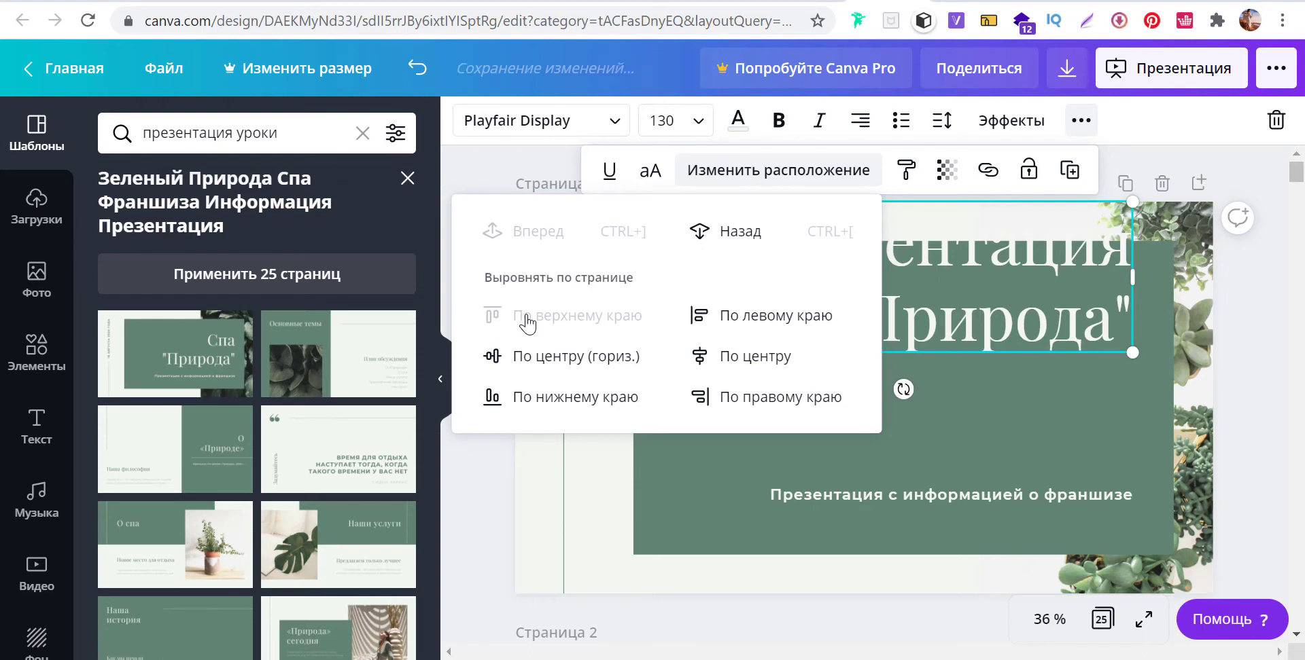
# Try edge, centre, right and bottom page alignments, then restore the title's original position.
pyautogui.click(744, 329)
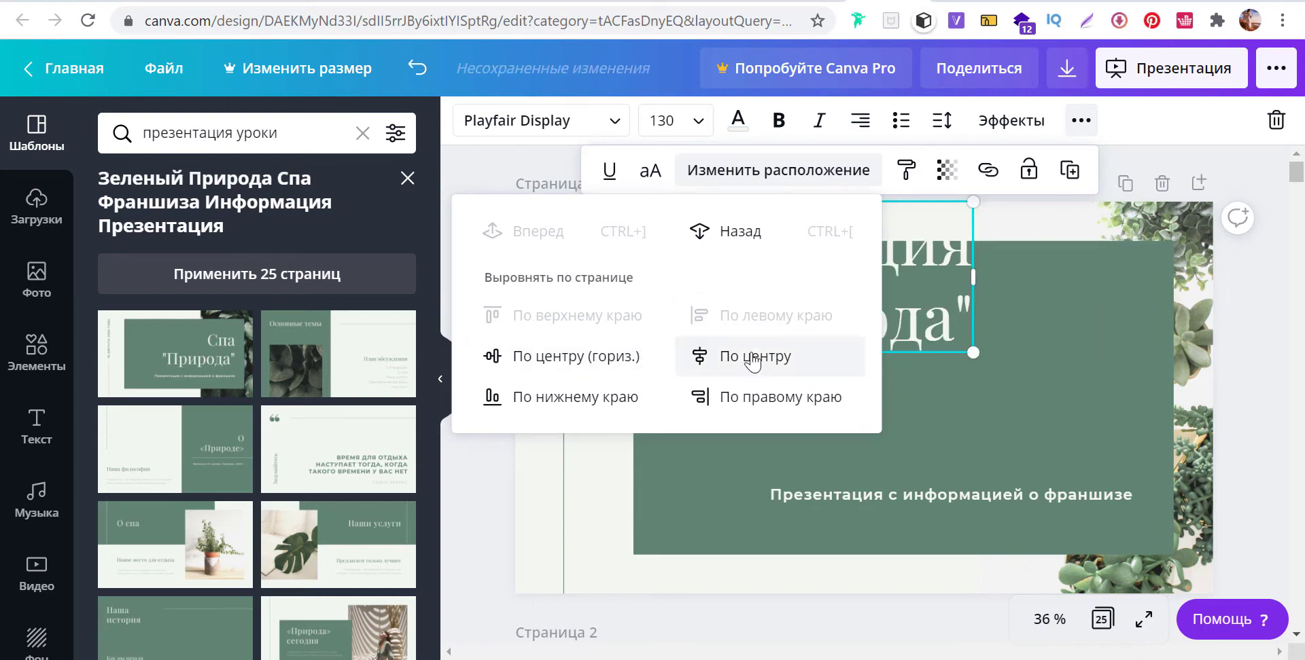
pyautogui.click(748, 357)
pyautogui.click(759, 401)
pyautogui.click(581, 400)
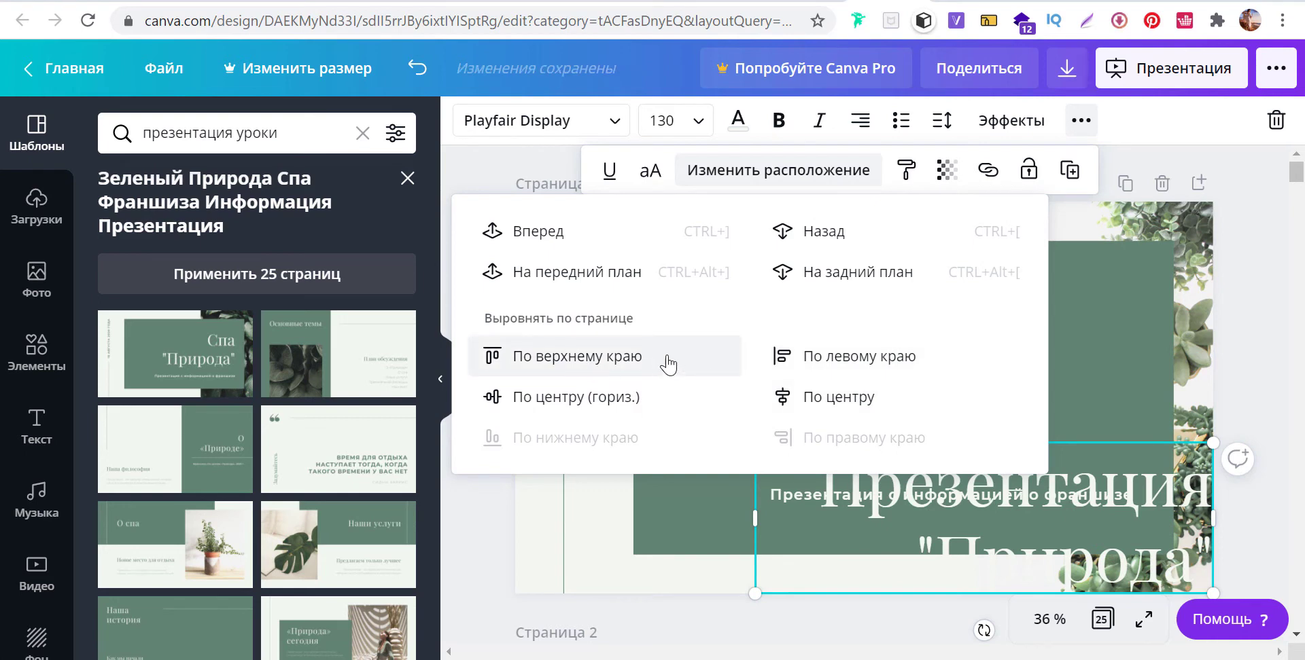
pyautogui.click(416, 68)
pyautogui.click(416, 68)
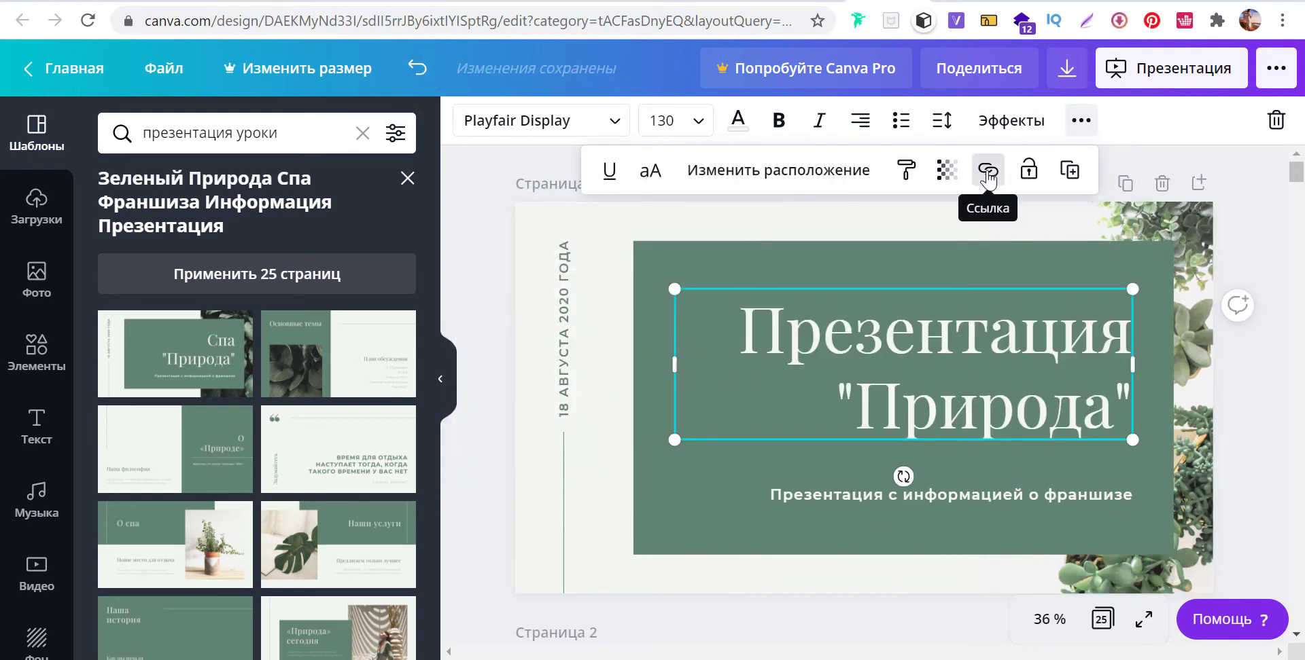
pyautogui.click(987, 171)
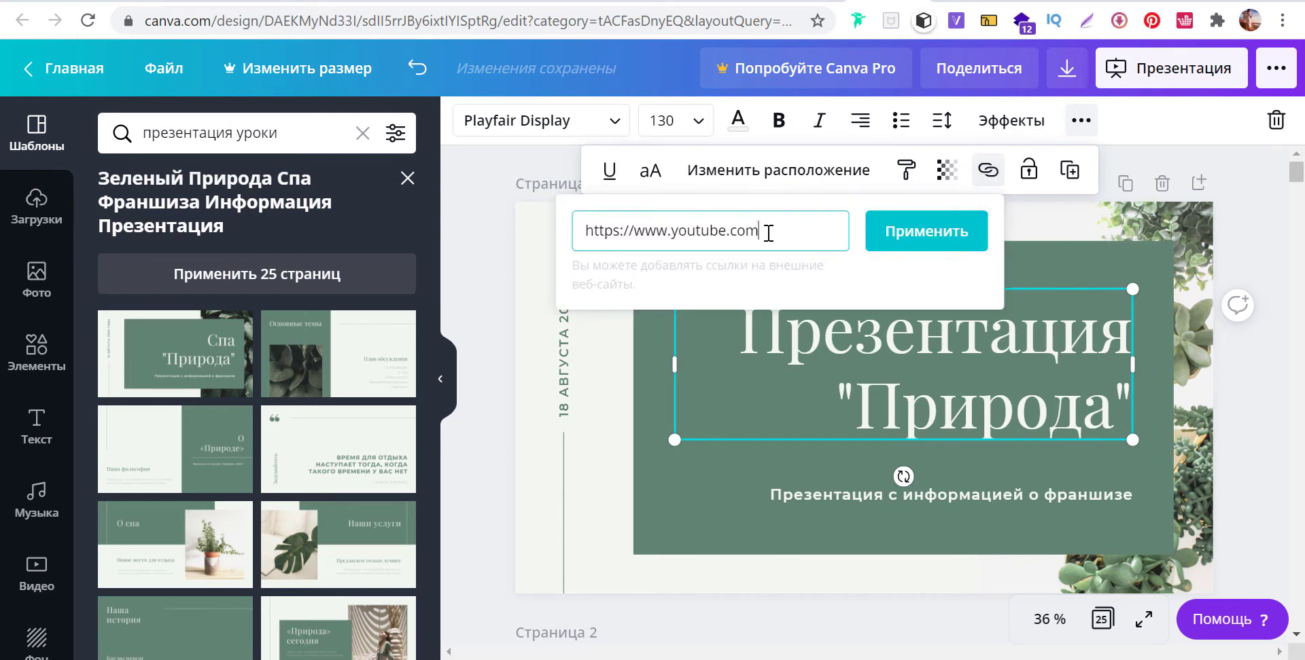
pyautogui.moveTo(768, 234); pyautogui.dragTo(571, 241)
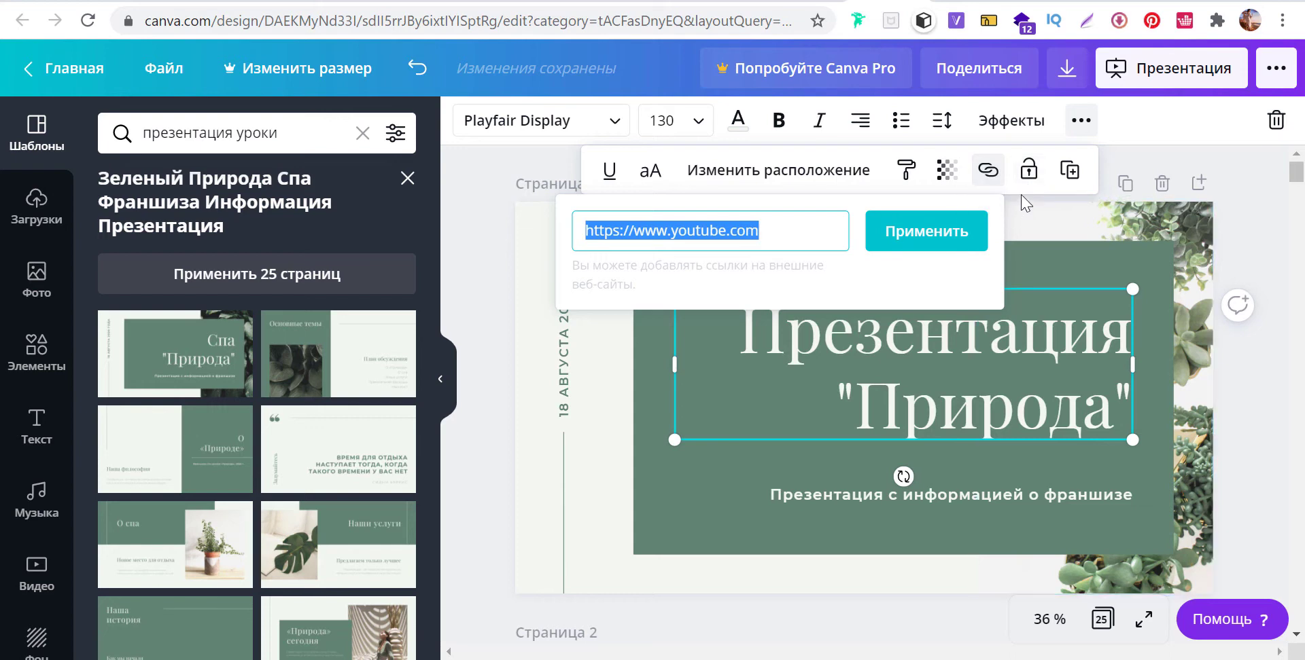
pyautogui.click(1013, 201)
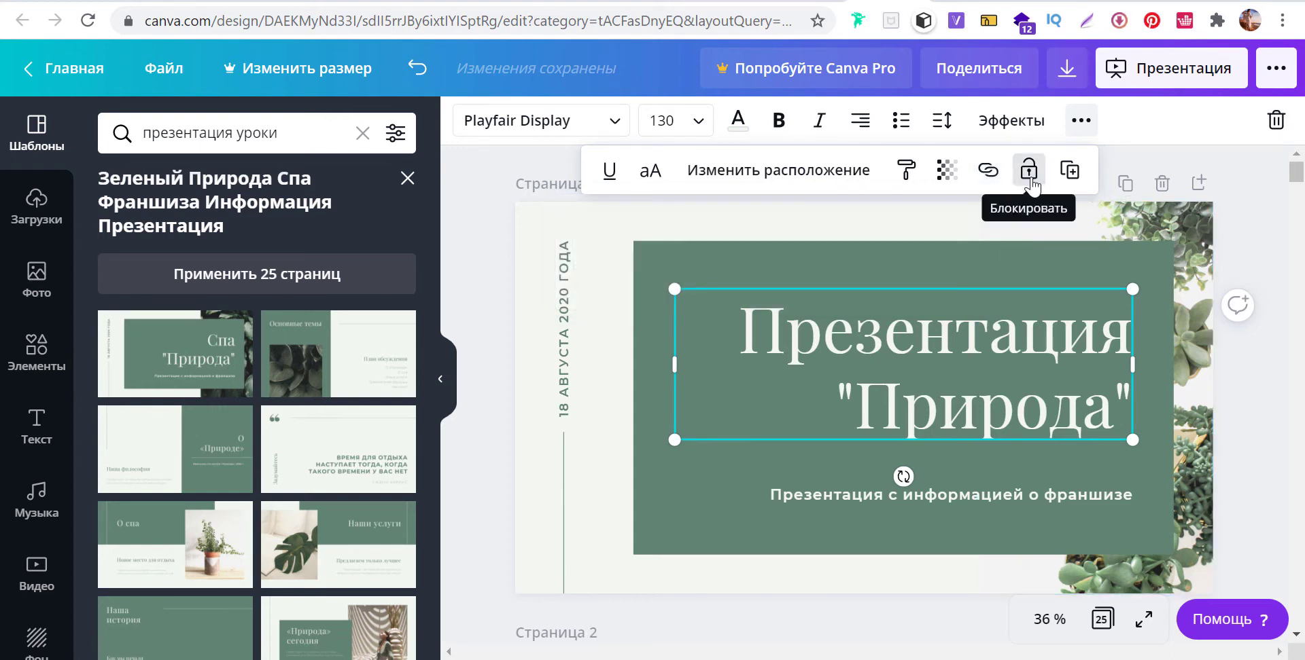
# Lock the title and the green panel with plant image, then unlock the title.
pyautogui.click(1030, 171)
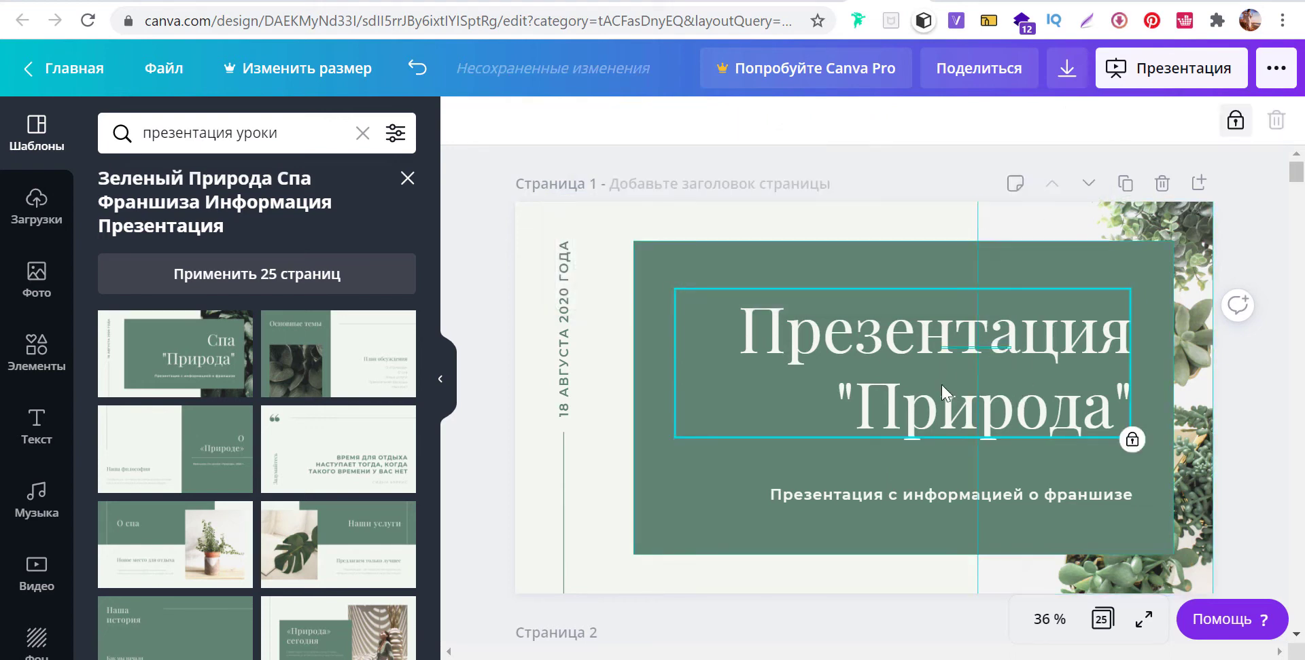
pyautogui.moveTo(945, 389); pyautogui.dragTo(941, 395)
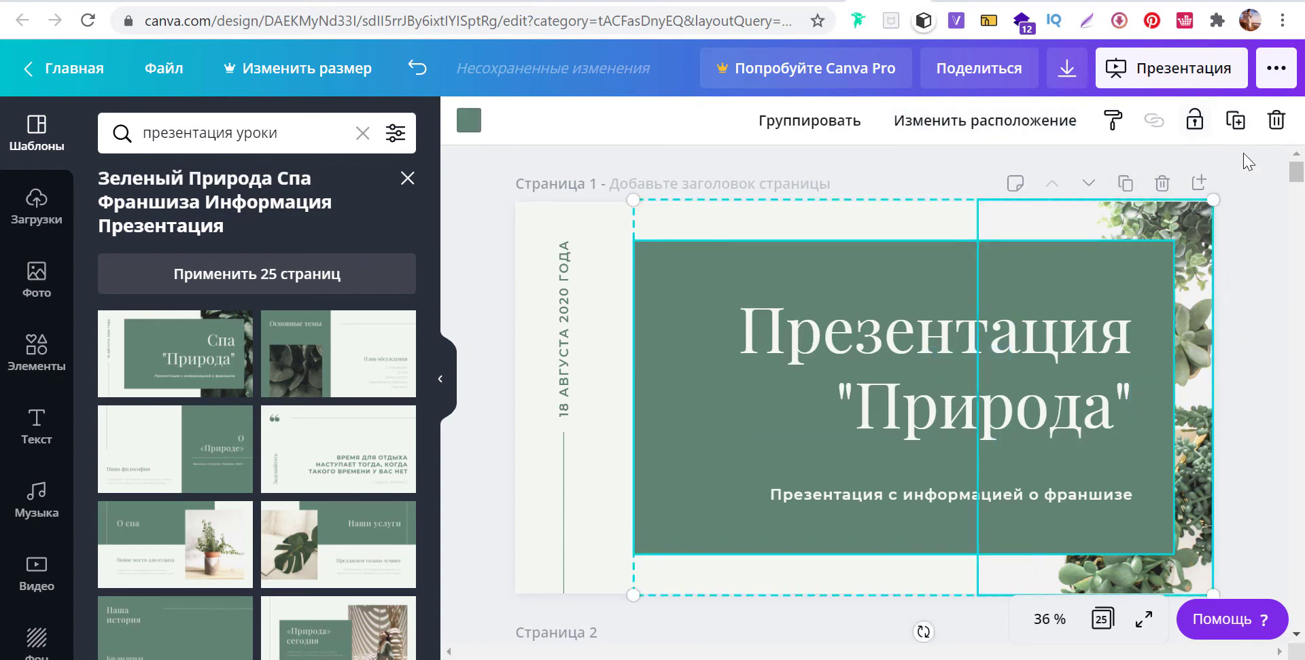
pyautogui.click(1194, 121)
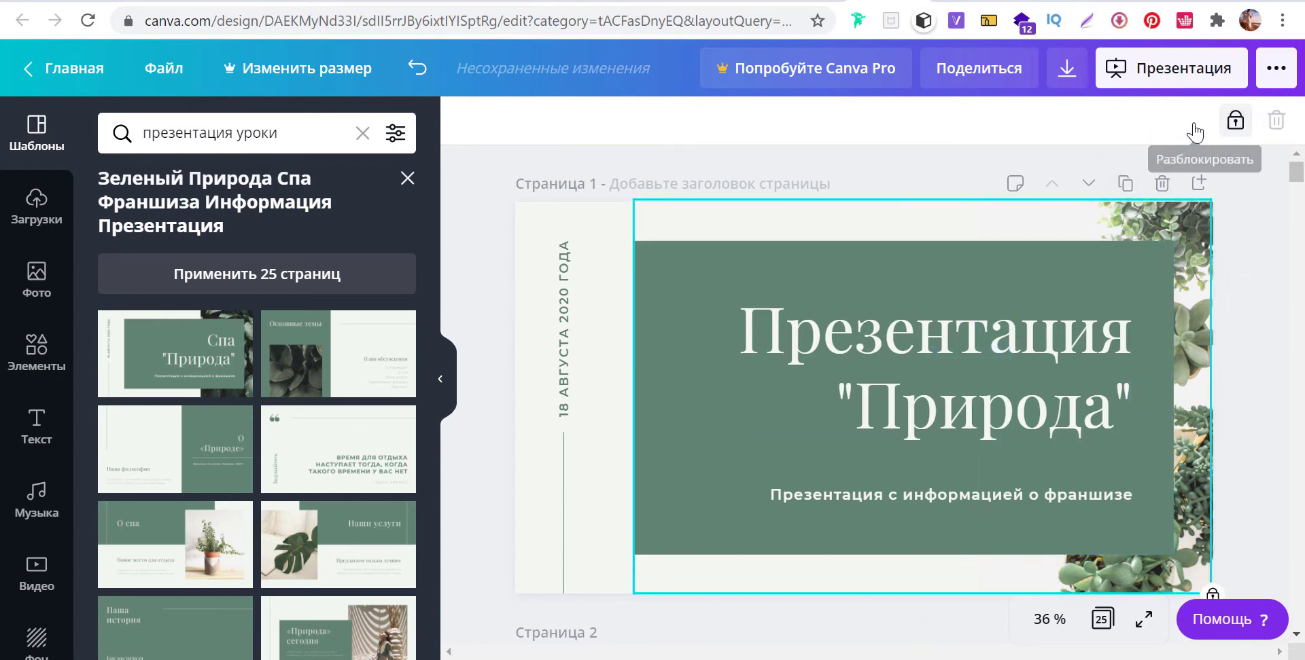
pyautogui.click(1016, 349)
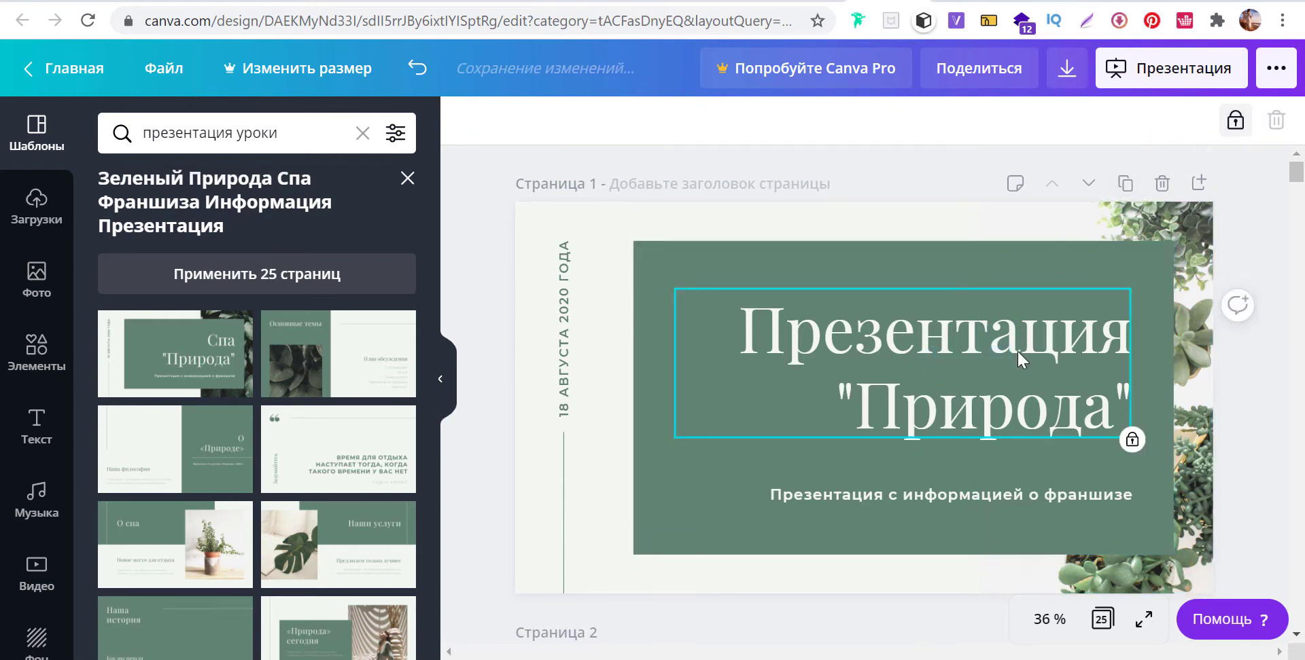
pyautogui.click(1235, 122)
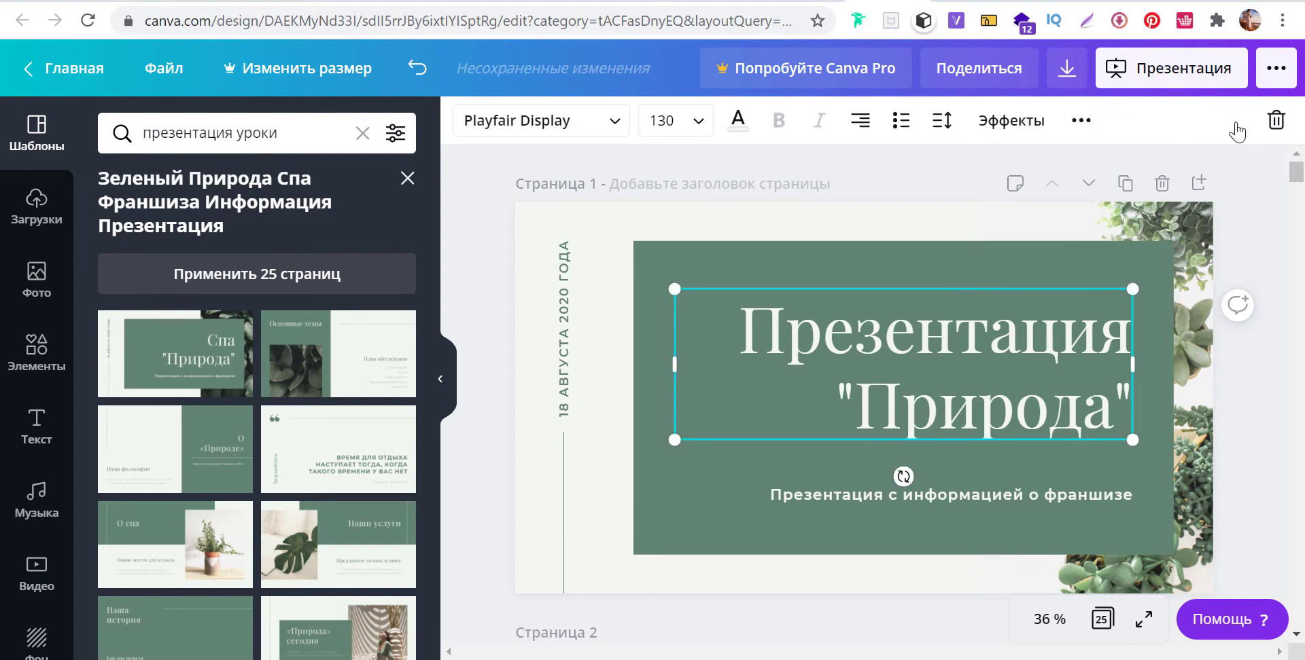
# Duplicate the title, delete the copy, and undo back to the size-144 title with leaf photo.
pyautogui.click(1080, 121)
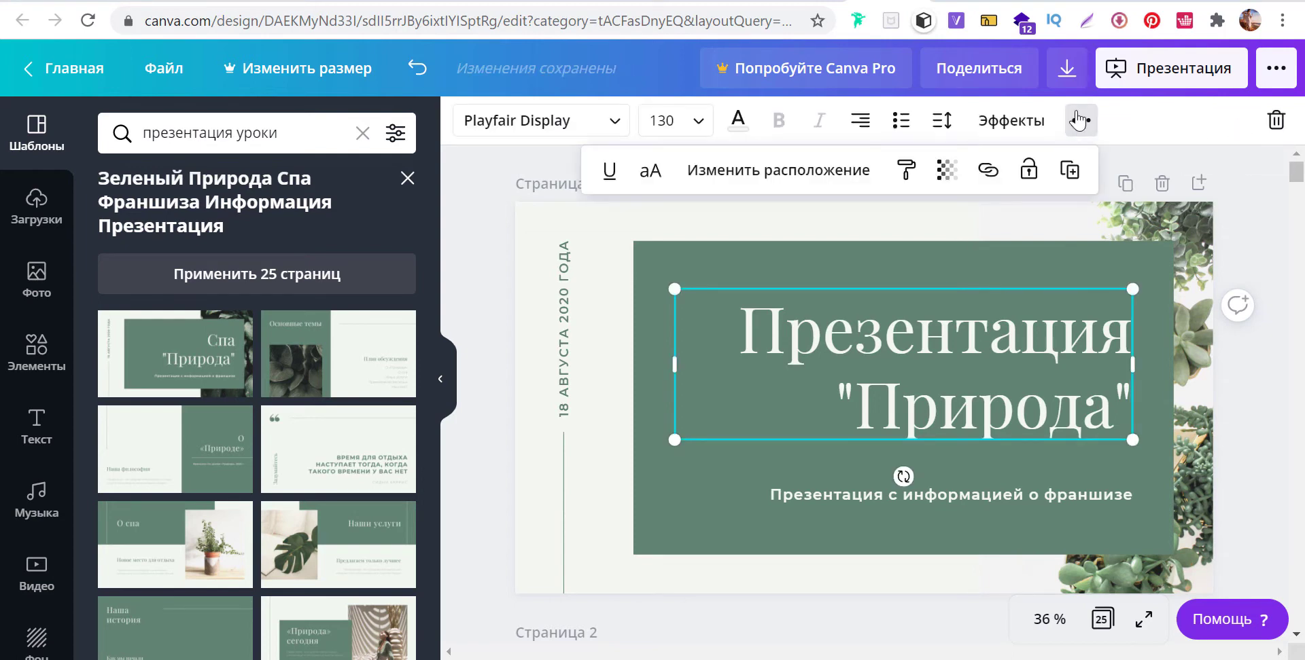
pyautogui.click(1072, 169)
pyautogui.moveTo(1026, 355)
pyautogui.mouseDown()
pyautogui.moveTo(959, 352)
pyautogui.moveTo(1054, 287)
pyautogui.mouseUp()
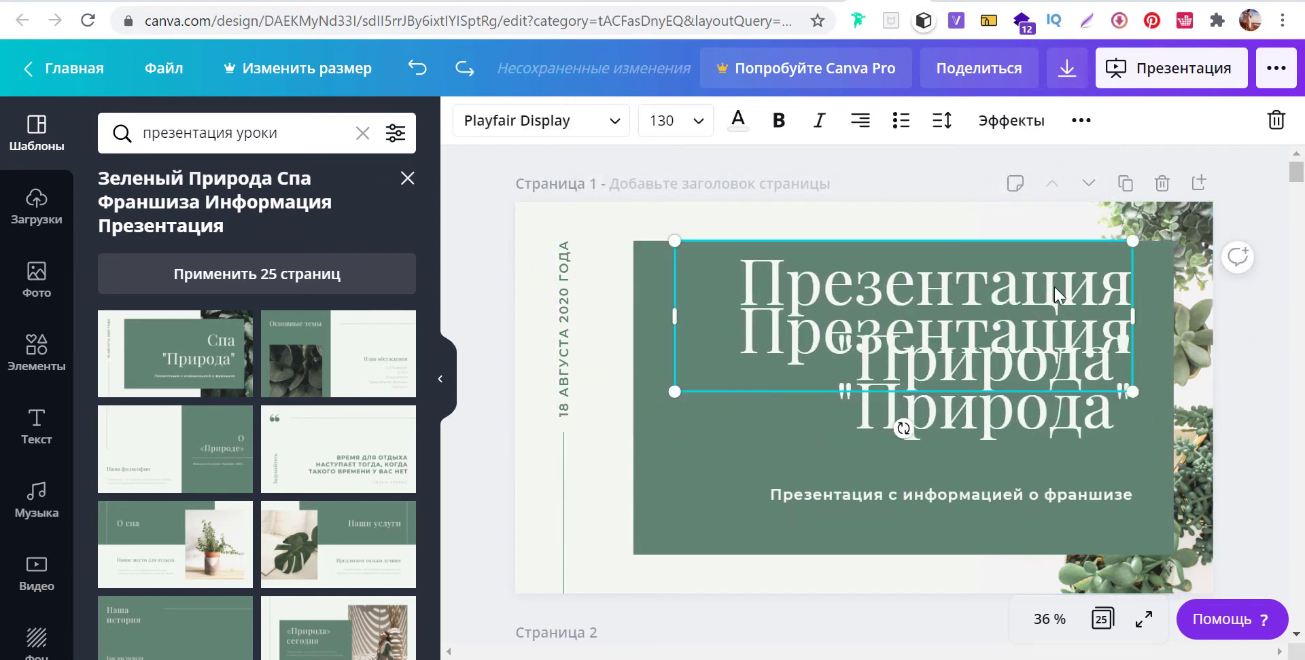
pyautogui.click(1275, 122)
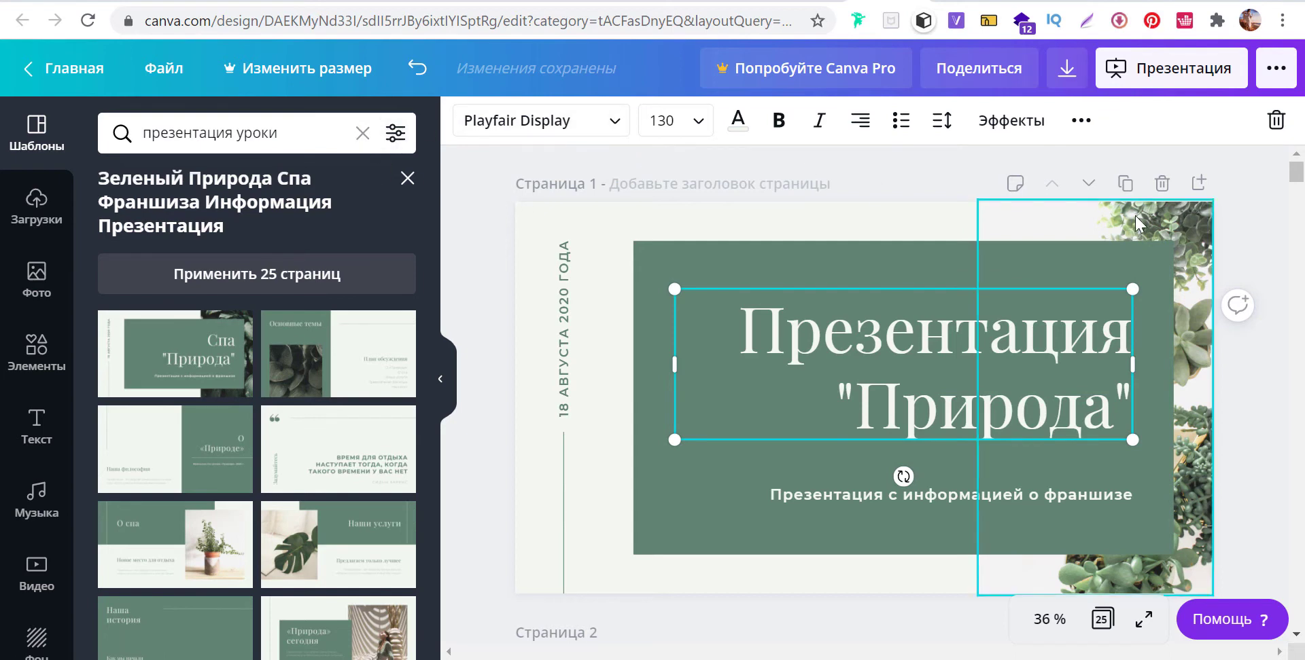
pyautogui.hotkey('ctrl', 'z')
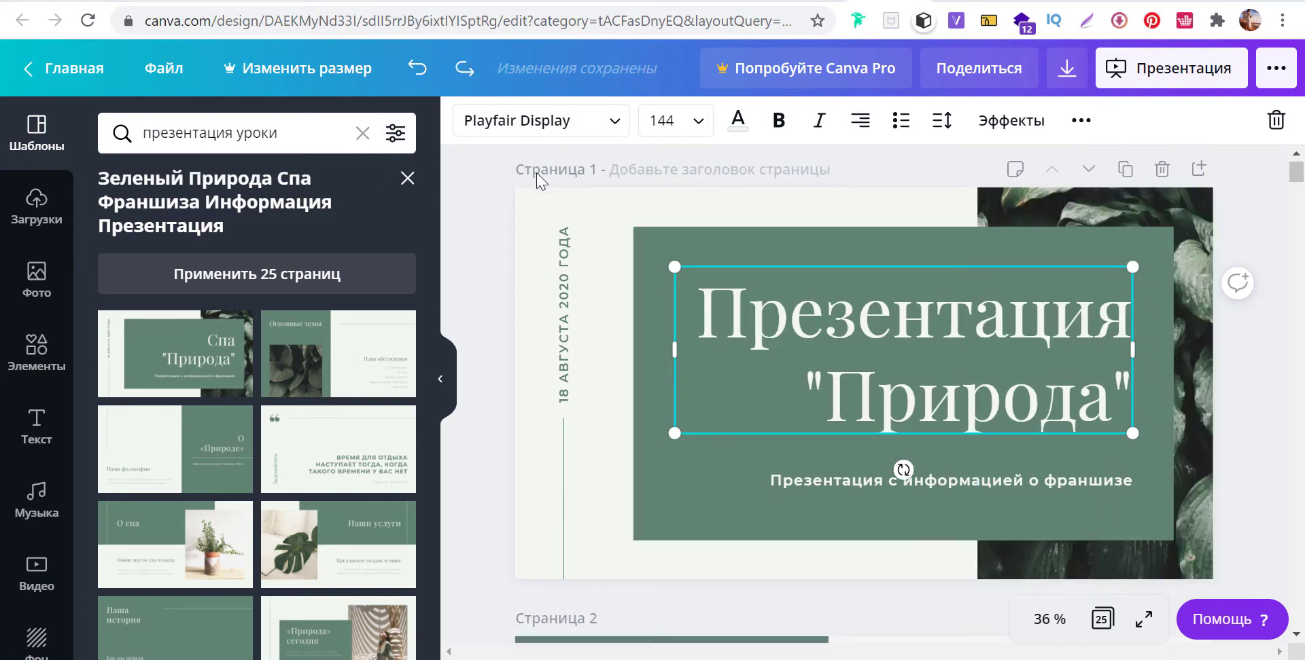
pyautogui.click(576, 207)
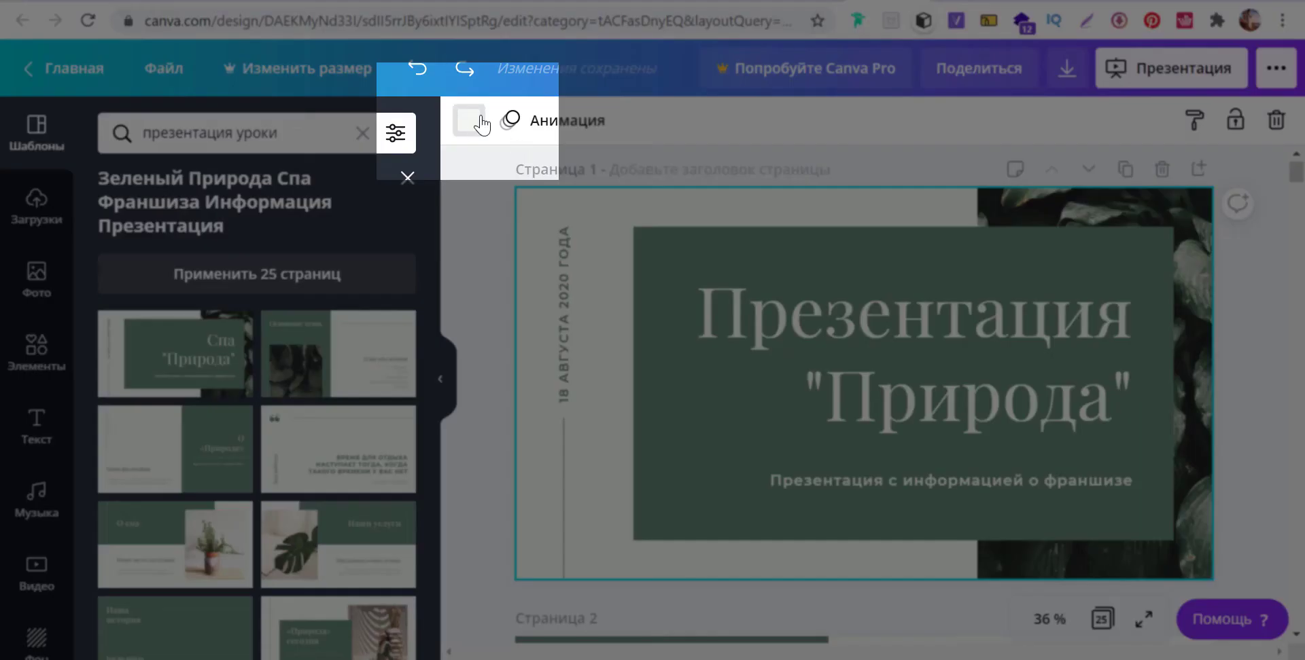
# Try several green page backgrounds, settling on a light off-white page.
pyautogui.click(469, 121)
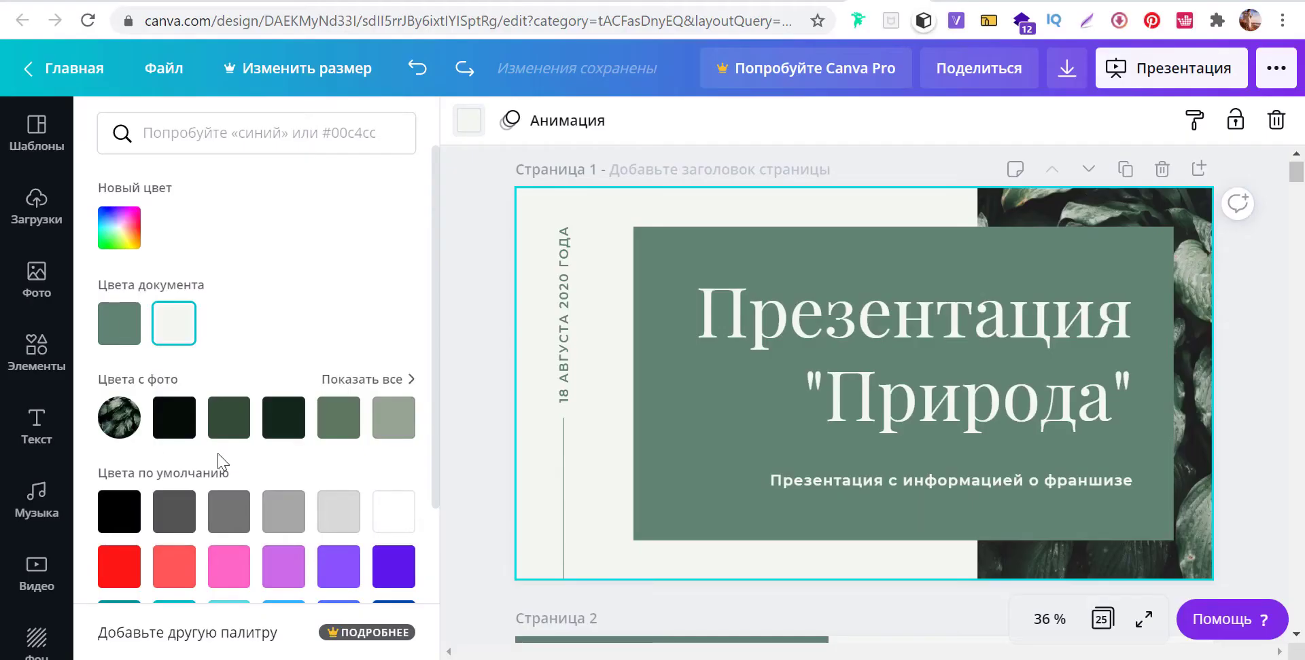
pyautogui.click(229, 417)
pyautogui.click(336, 427)
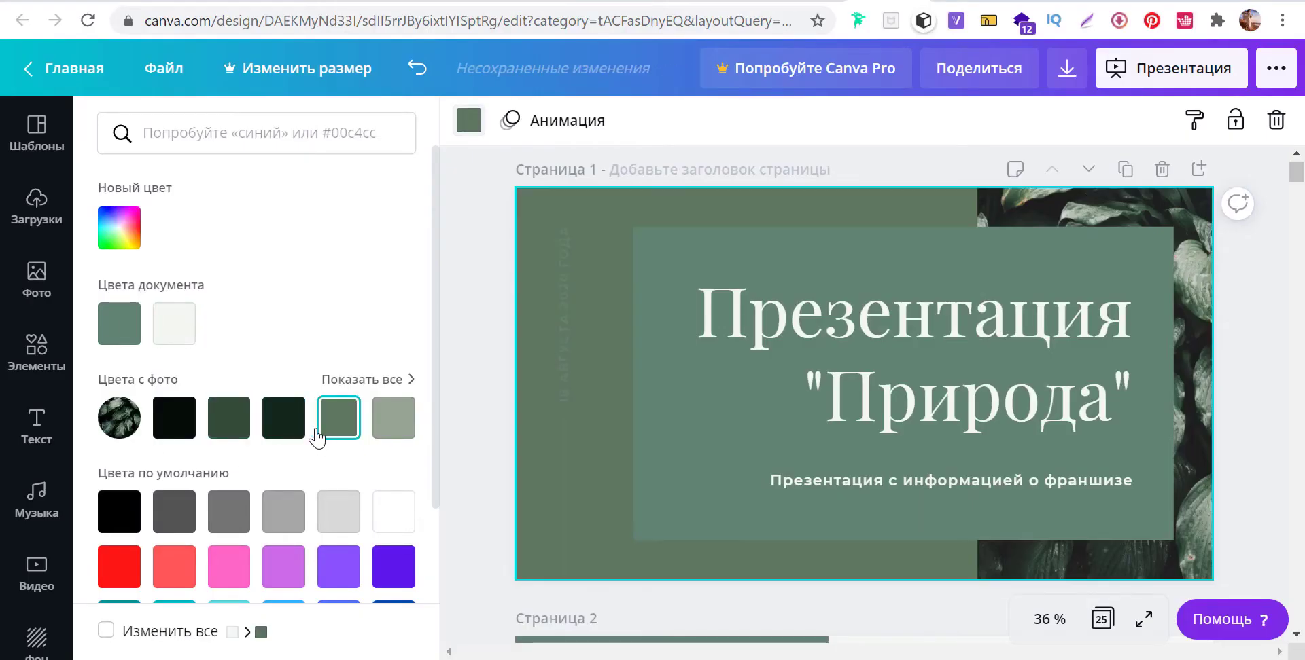
pyautogui.click(286, 426)
pyautogui.click(382, 427)
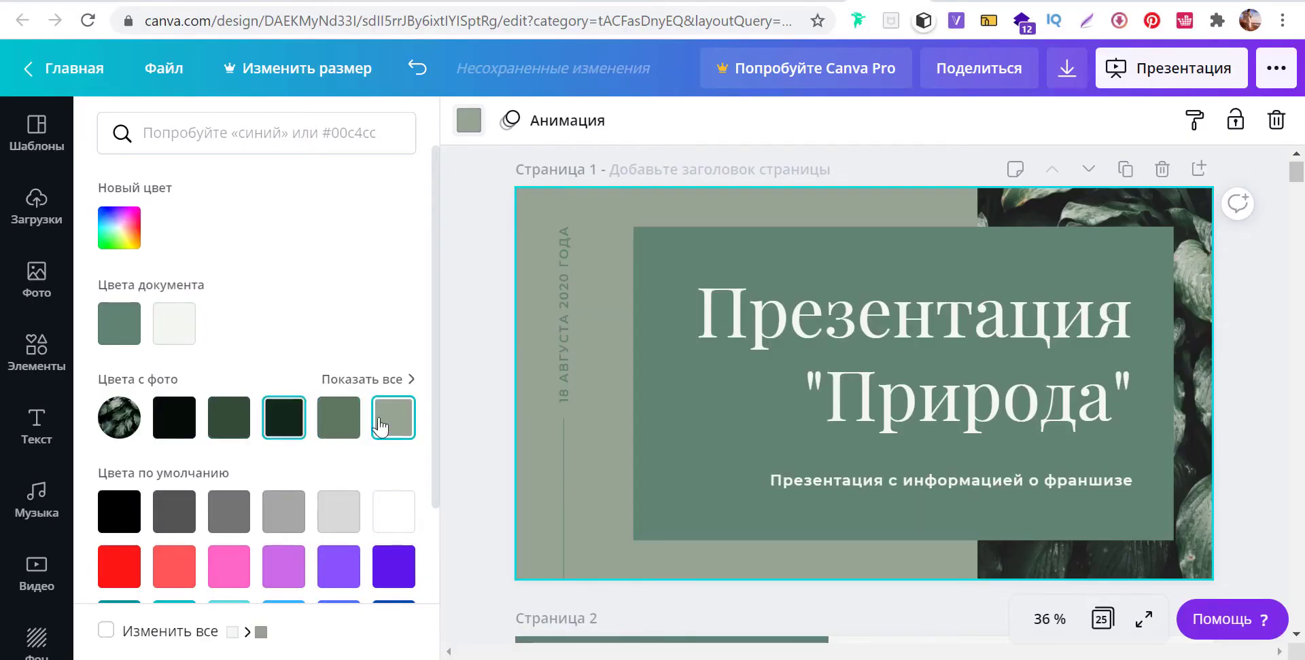
pyautogui.click(176, 325)
# Preview grey and white fills on the title rectangle, then restore the document green.
pyautogui.click(740, 247)
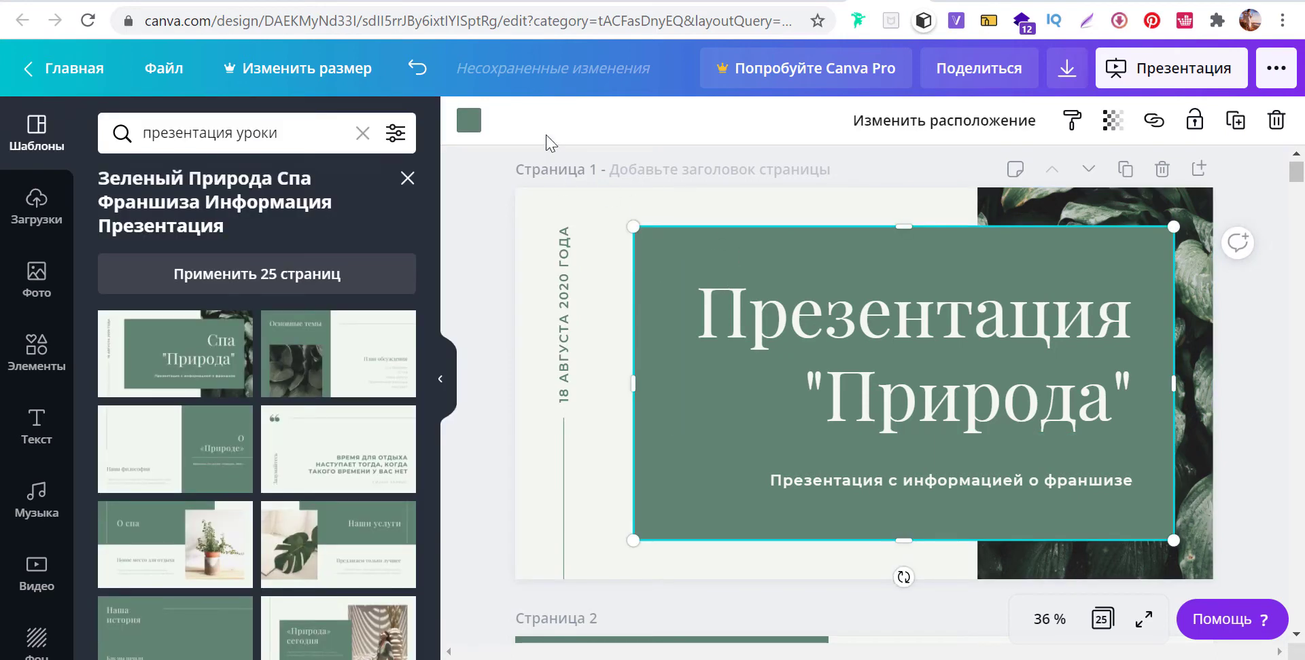
pyautogui.click(469, 120)
pyautogui.click(282, 531)
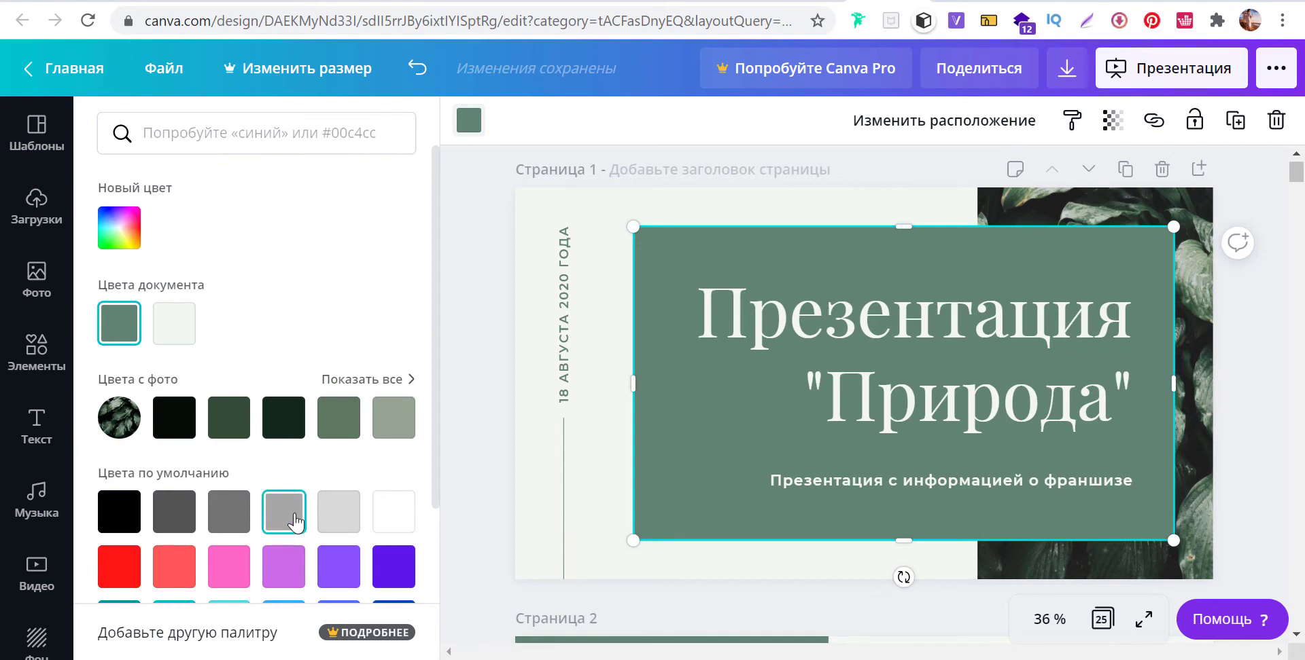
pyautogui.click(338, 512)
pyautogui.click(394, 512)
pyautogui.click(114, 333)
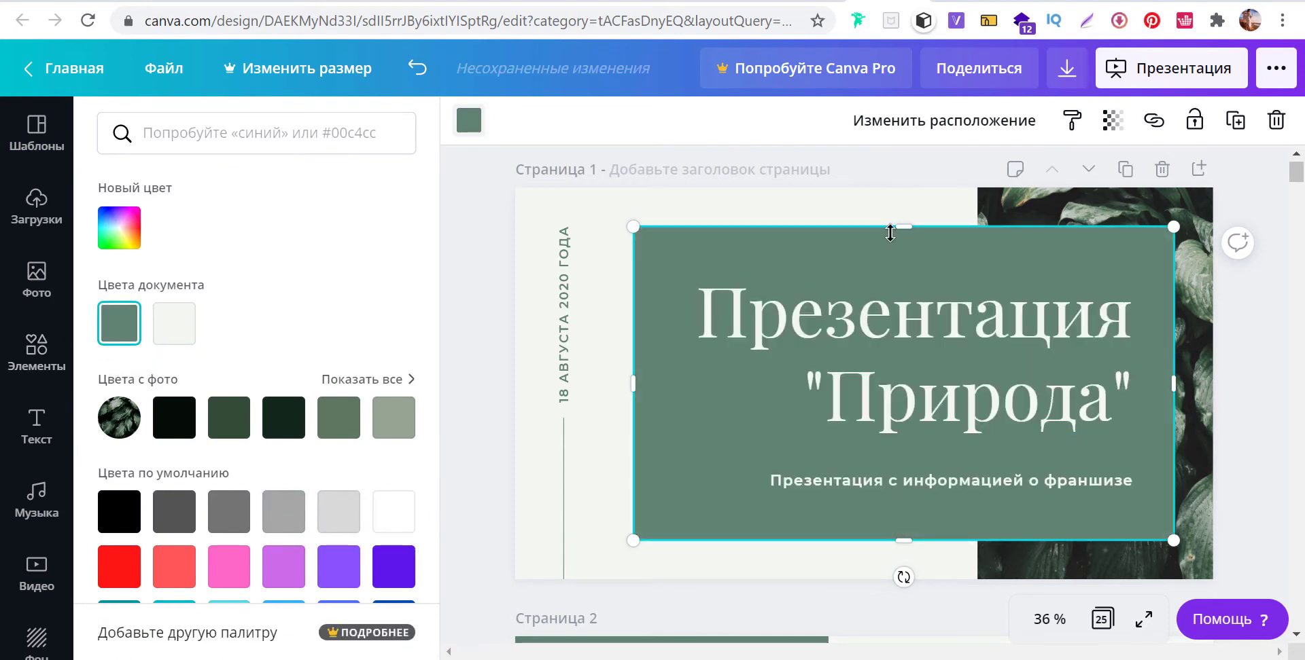
# Resize and reposition the green title panel, then delete it.
pyautogui.moveTo(903, 227); pyautogui.dragTo(909, 227)
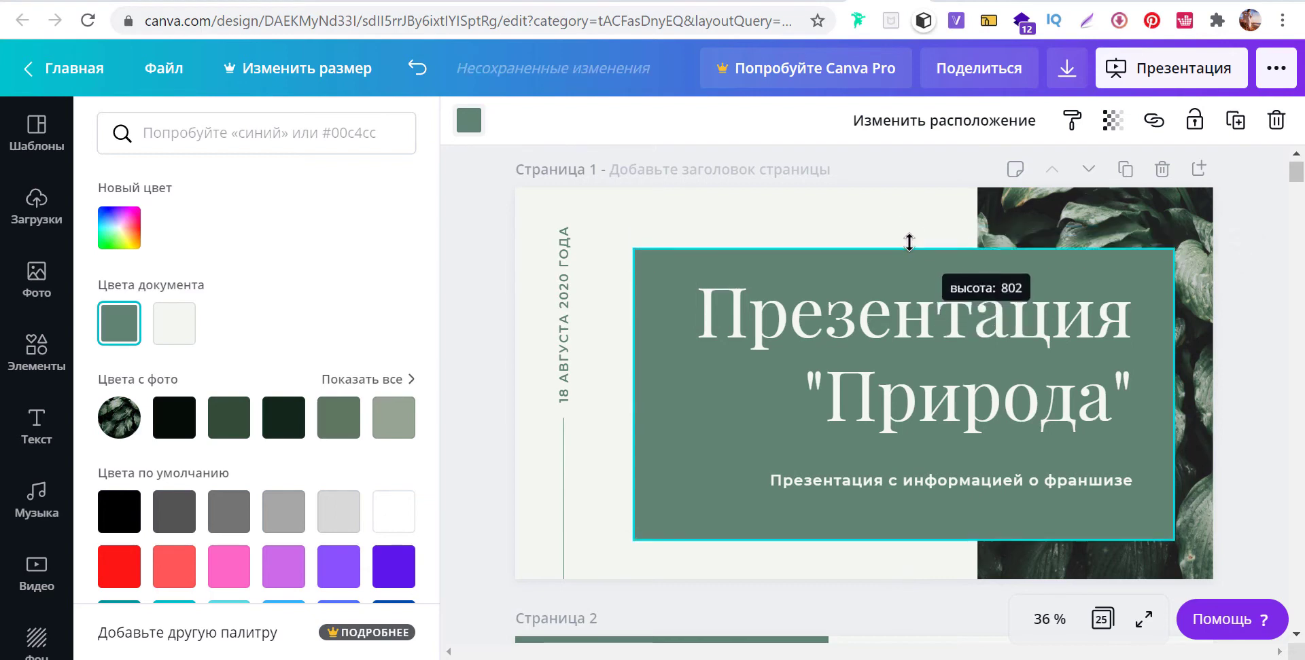
pyautogui.moveTo(634, 381)
pyautogui.mouseDown()
pyautogui.moveTo(659, 394)
pyautogui.moveTo(647, 394)
pyautogui.mouseUp()
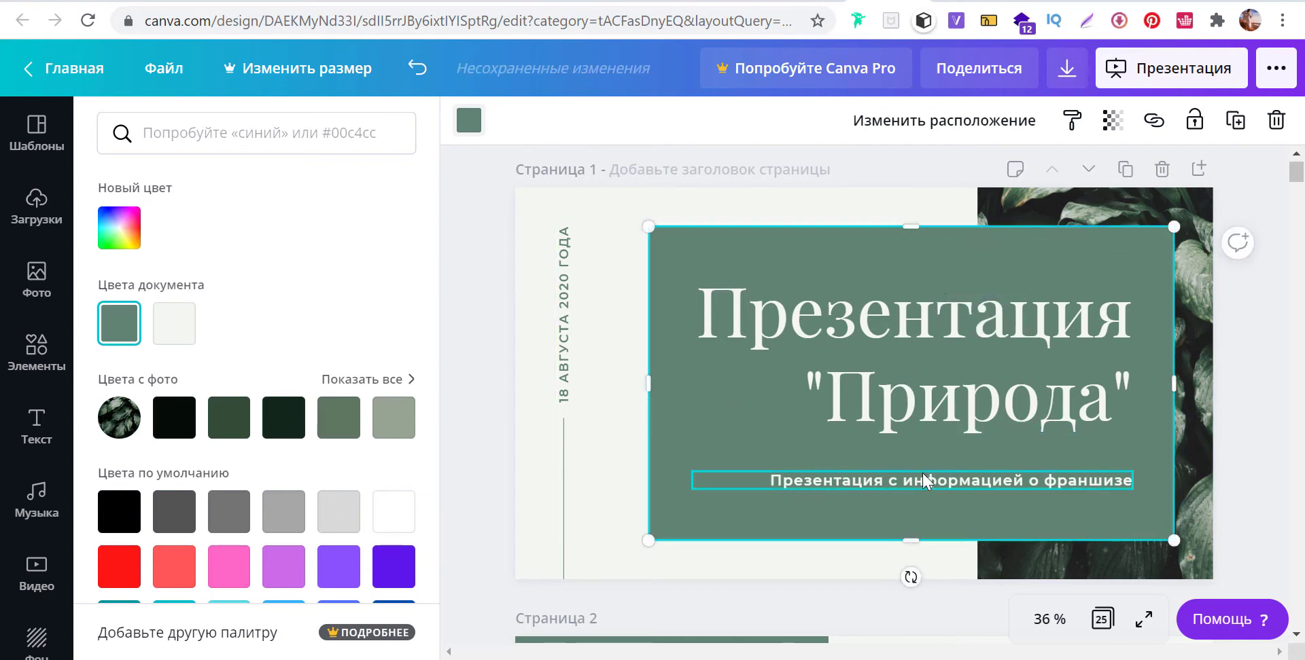
pyautogui.moveTo(924, 443); pyautogui.dragTo(944, 427)
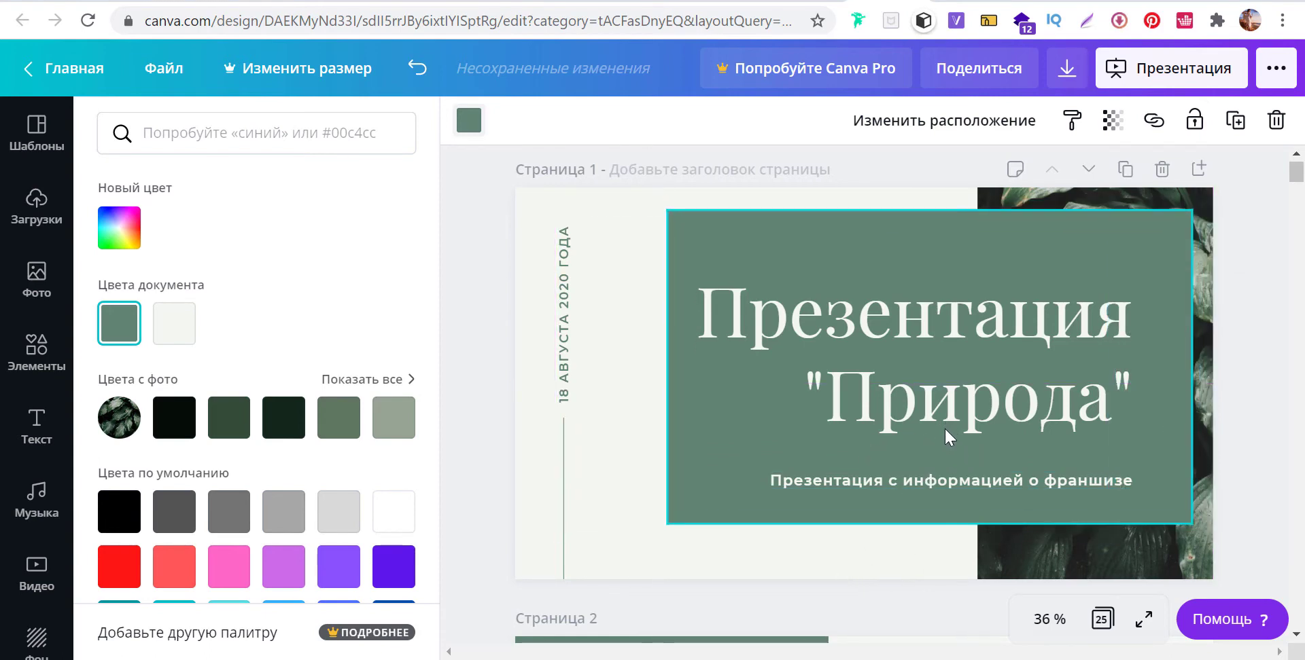
pyautogui.click(1275, 120)
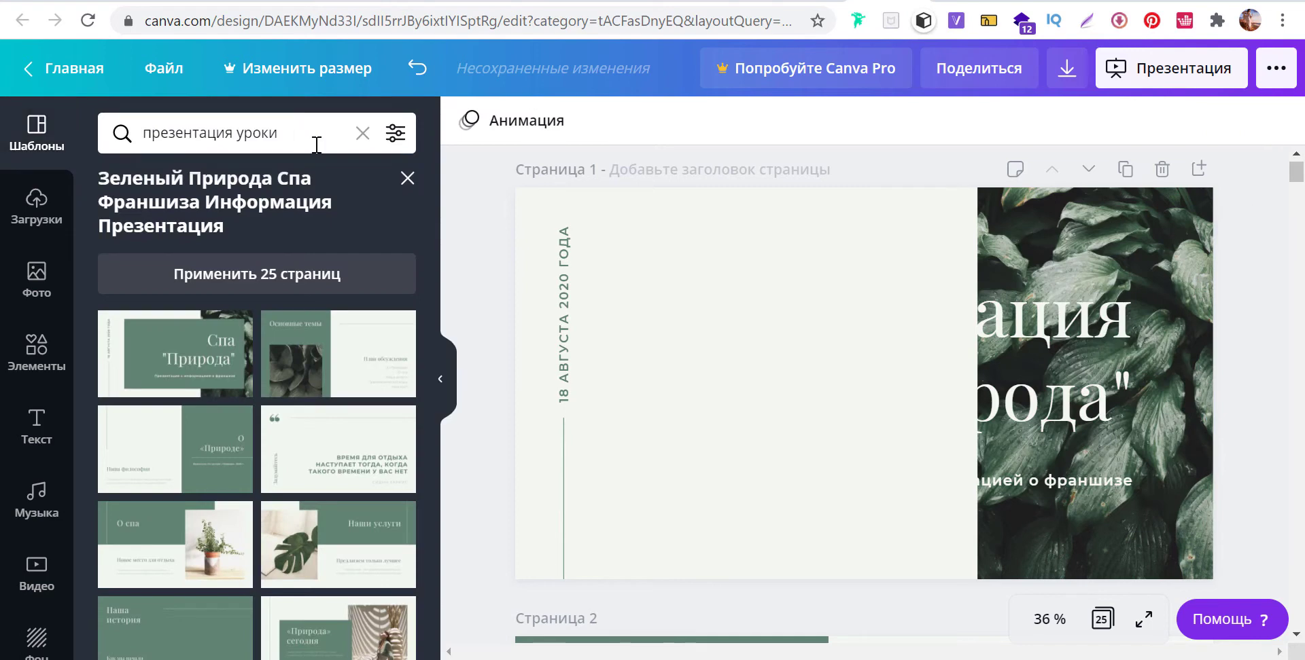
# Undo to restore the green title panel, then select the leaf photo on page 2.
pyautogui.click(417, 69)
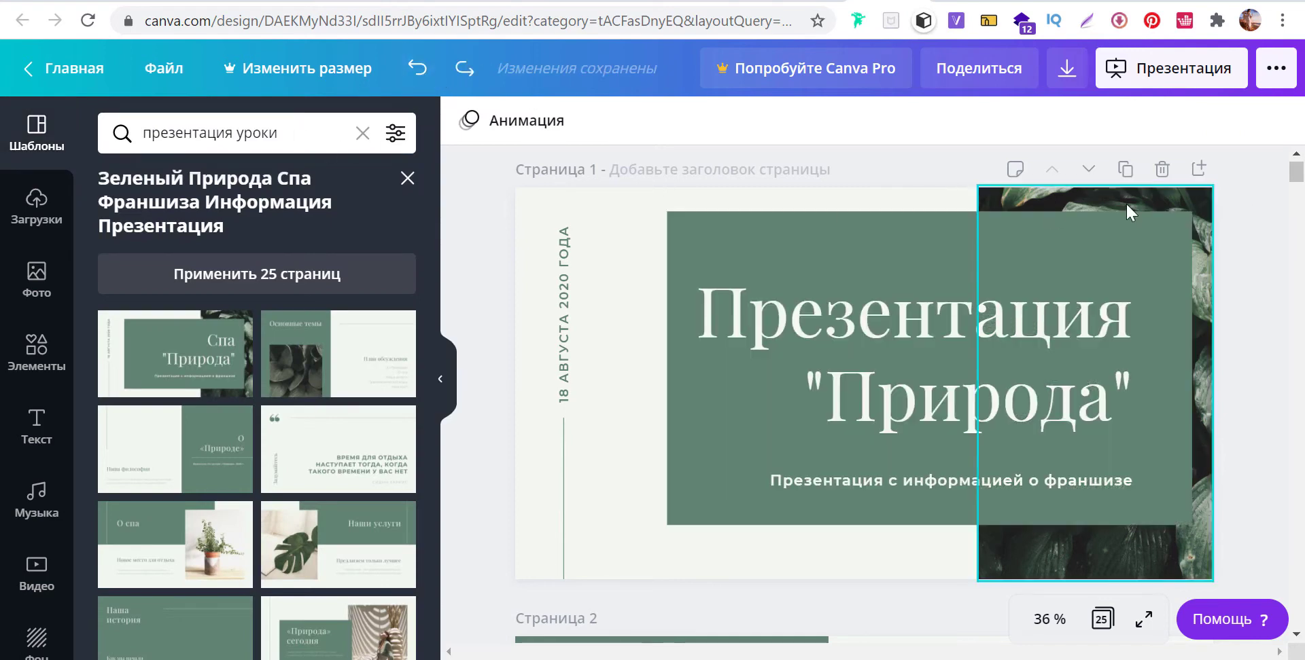
pyautogui.scroll(-1, 1262, 321)
pyautogui.scroll(-1, 1262, 321)
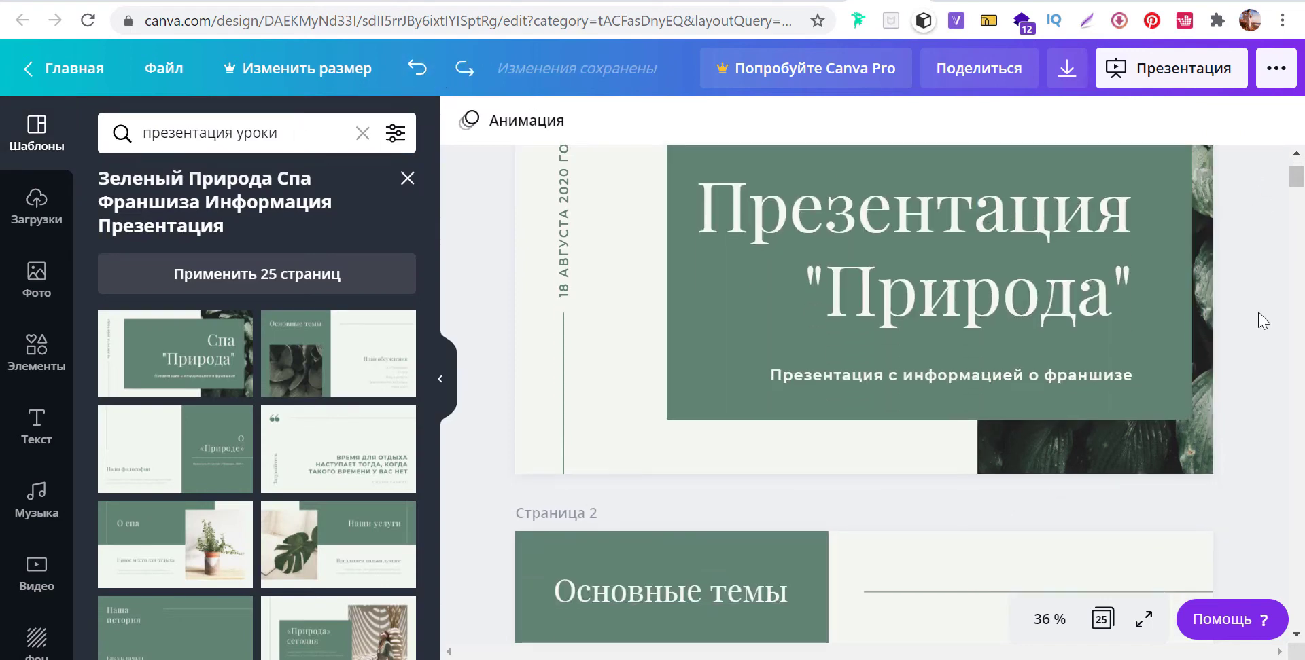
pyautogui.scroll(-2, 1262, 320)
pyautogui.scroll(-3, 1262, 321)
pyautogui.scroll(-3, 1262, 321)
pyautogui.scroll(1, 1262, 321)
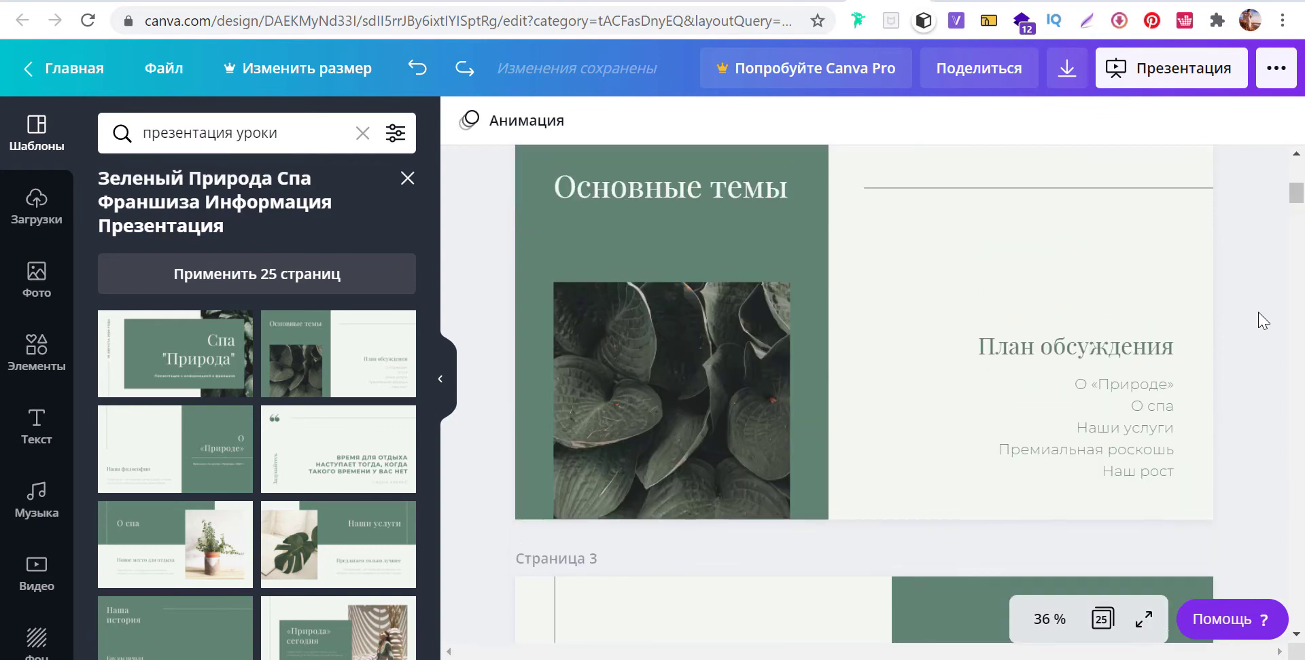
pyautogui.click(693, 388)
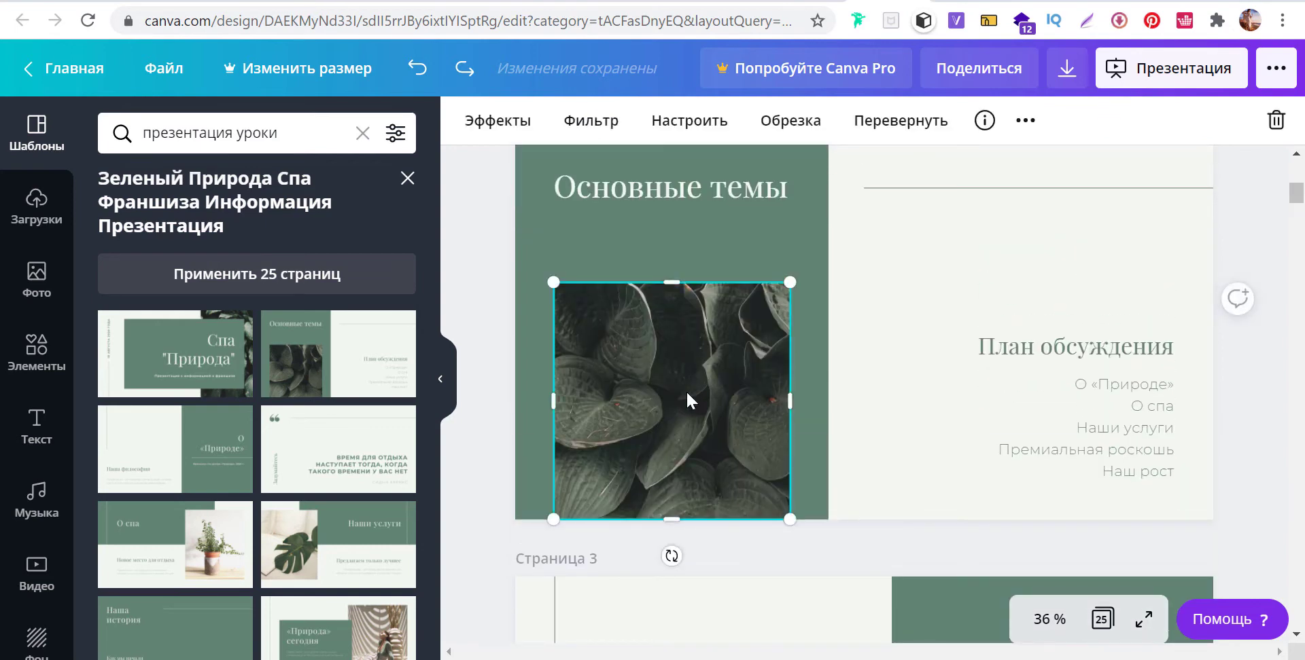
# Open the Photos library on the 'растения' search and browse the plant photo results.
pyautogui.click(33, 292)
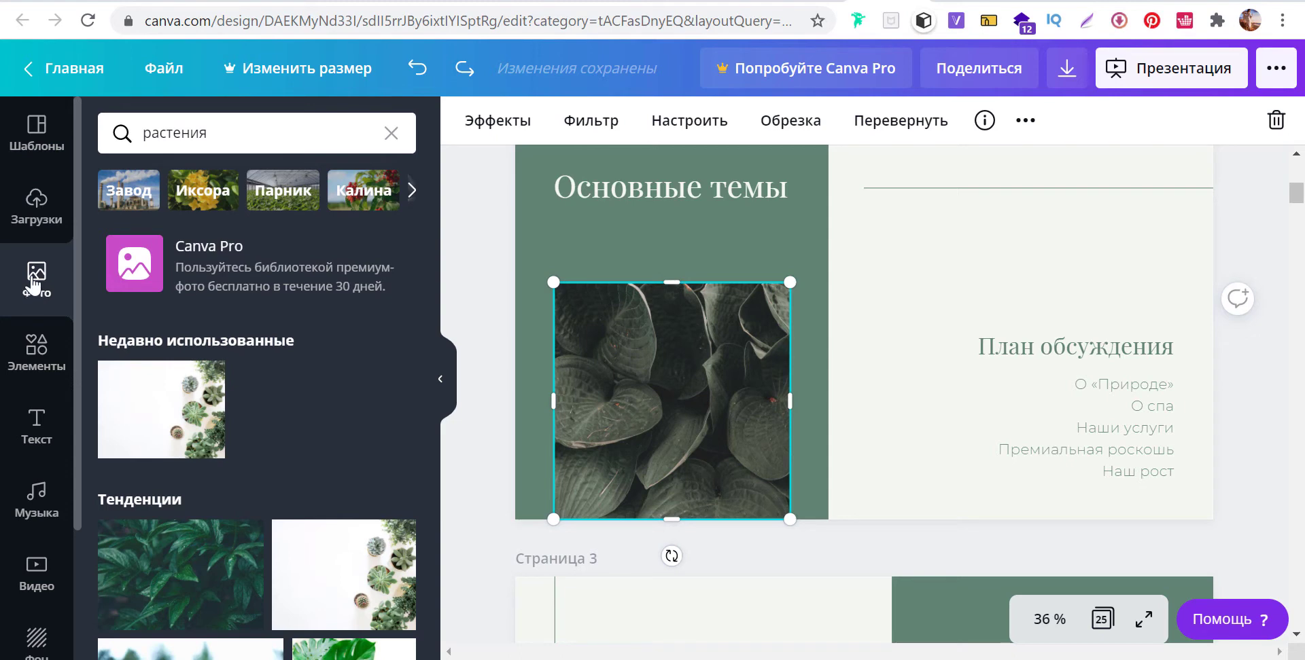
pyautogui.click(215, 139)
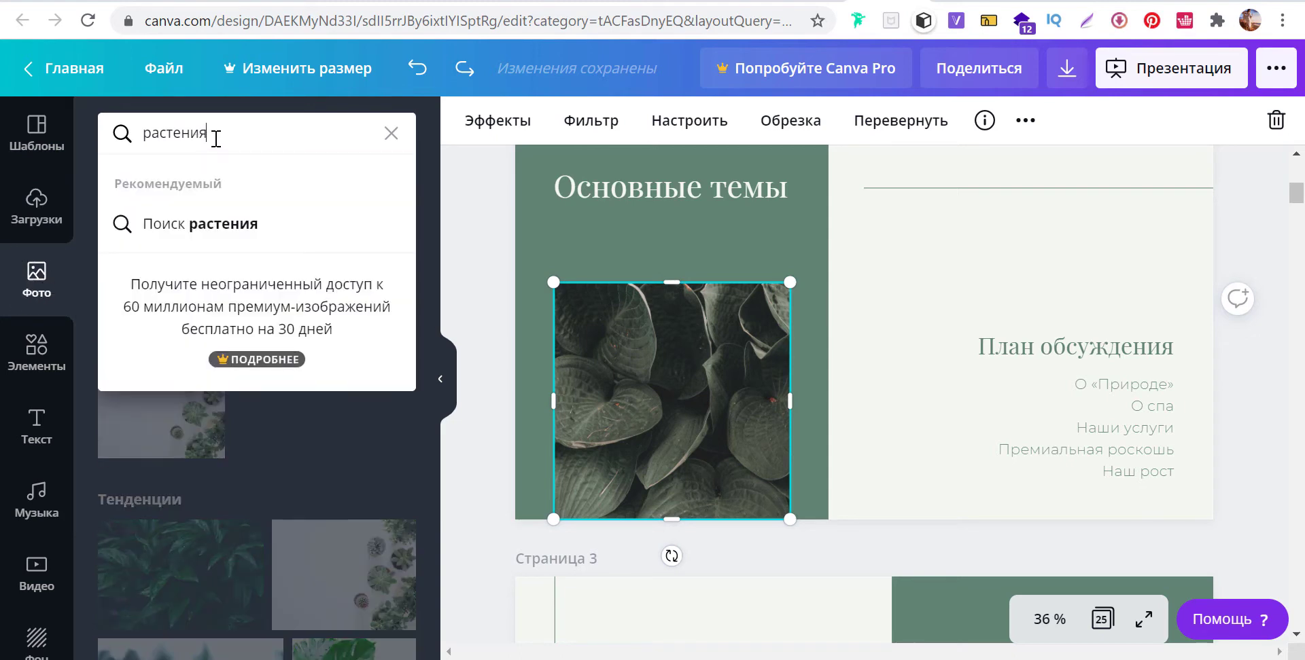
pyautogui.click(123, 133)
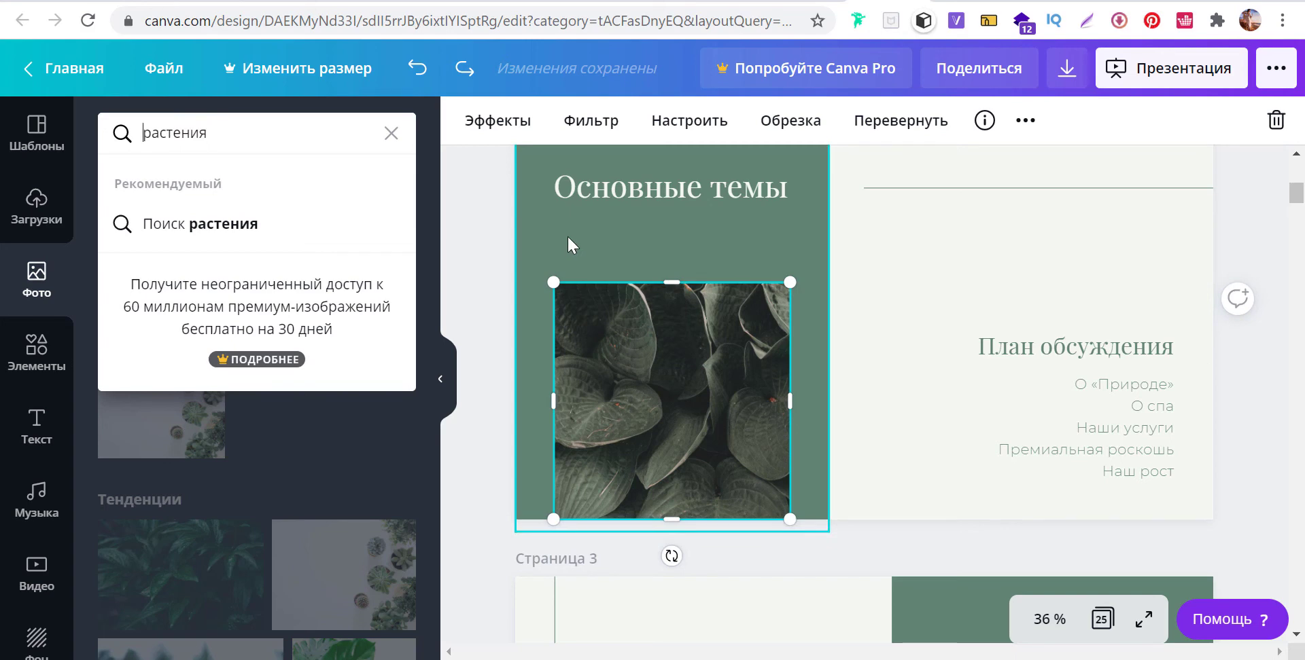
pyautogui.scroll(-2, 392, 463)
pyautogui.scroll(-3, 393, 463)
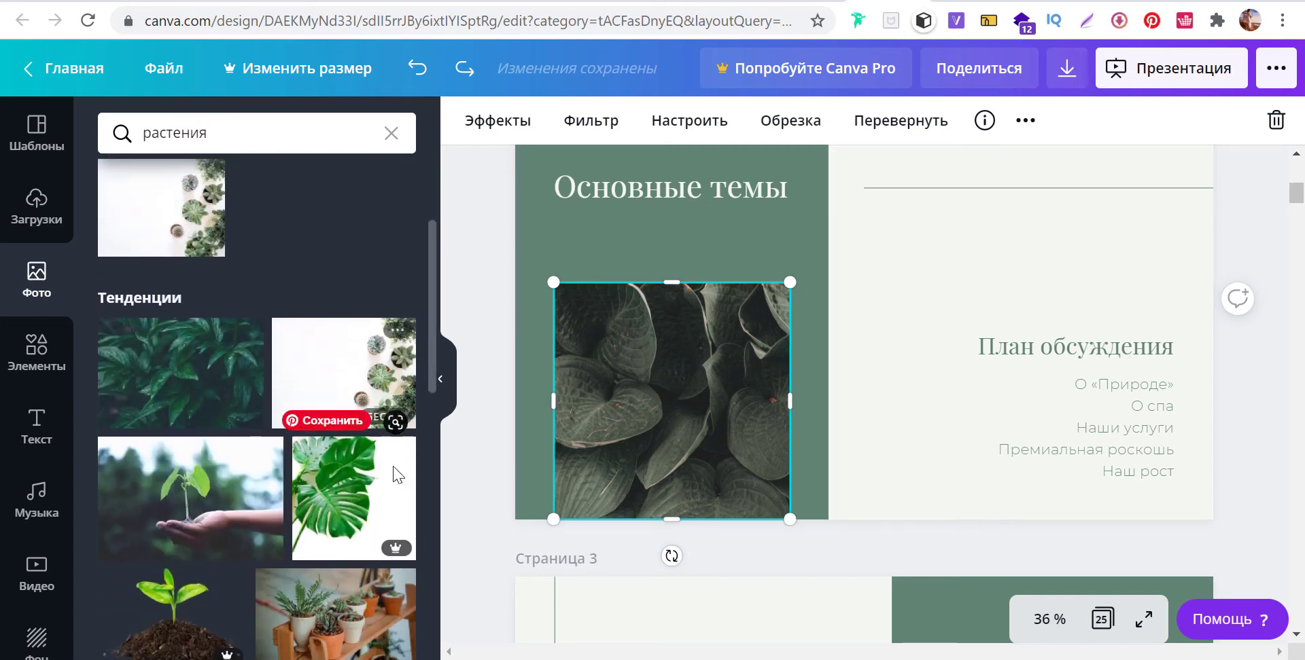
pyautogui.scroll(-2, 270, 486)
pyautogui.scroll(-1, 270, 485)
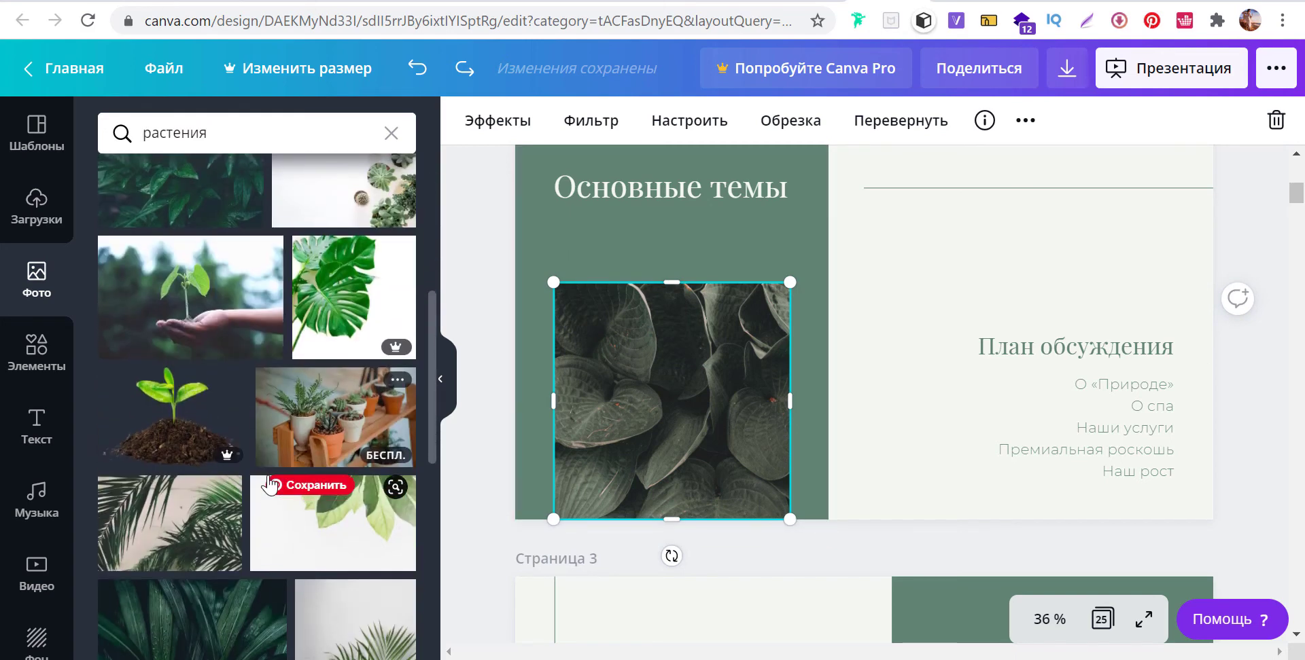
pyautogui.scroll(-2, 175, 457)
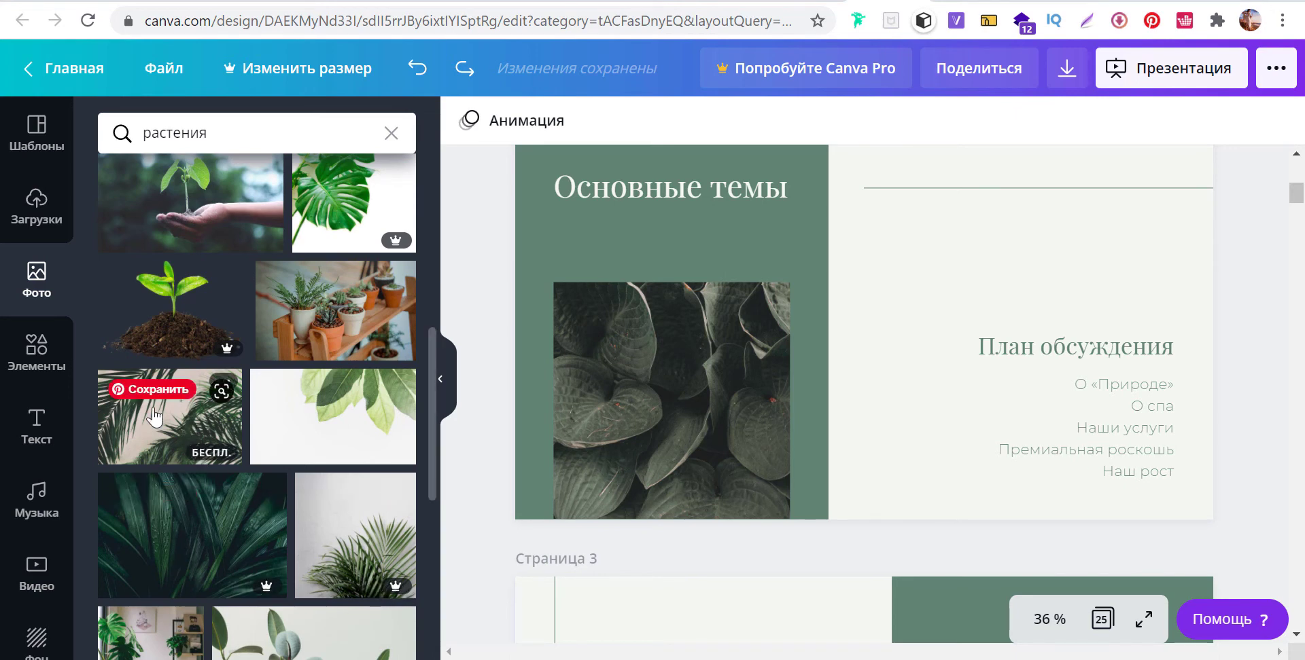
# Swap the leaf photo for the palm photo and crop it, then undo that attempt.
pyautogui.click(592, 437)
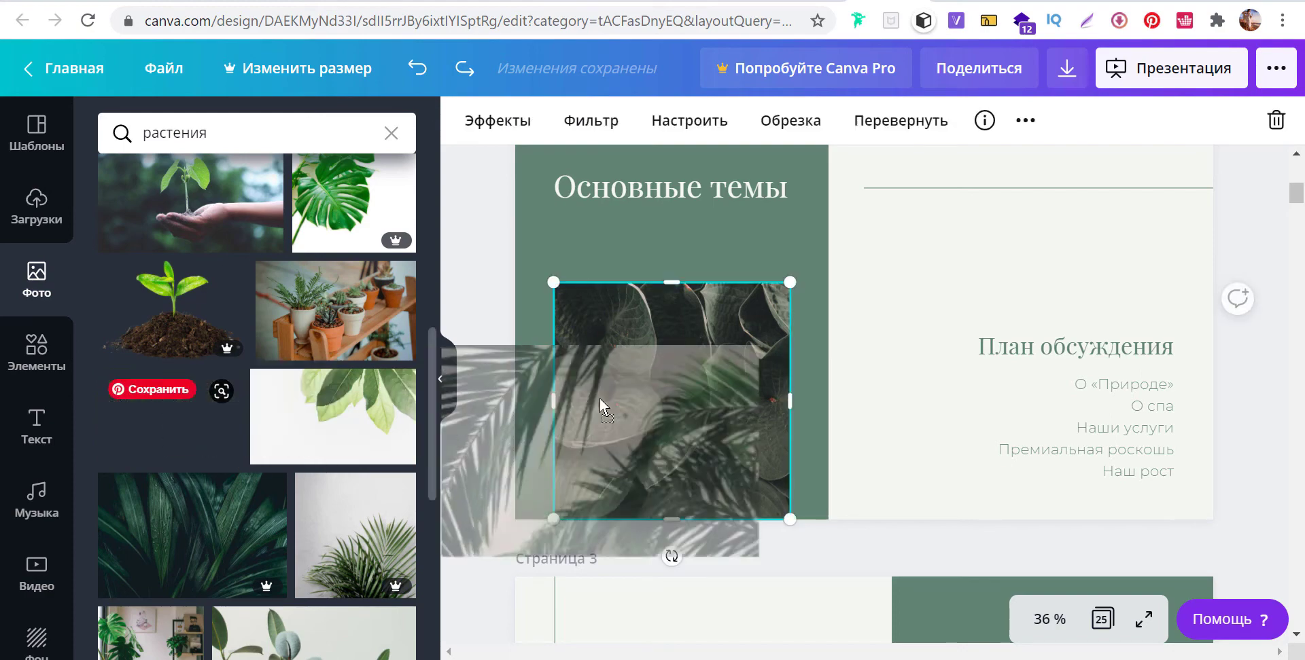
pyautogui.moveTo(211, 434); pyautogui.dragTo(621, 401)
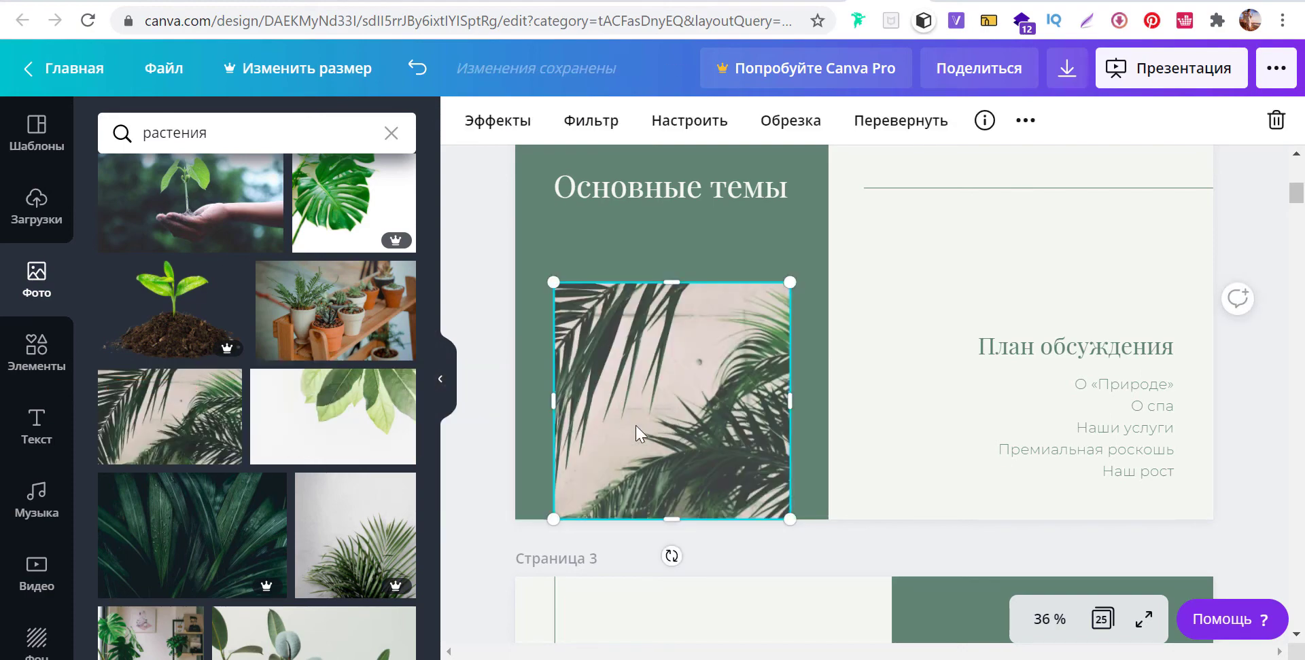
pyautogui.doubleClick(710, 426)
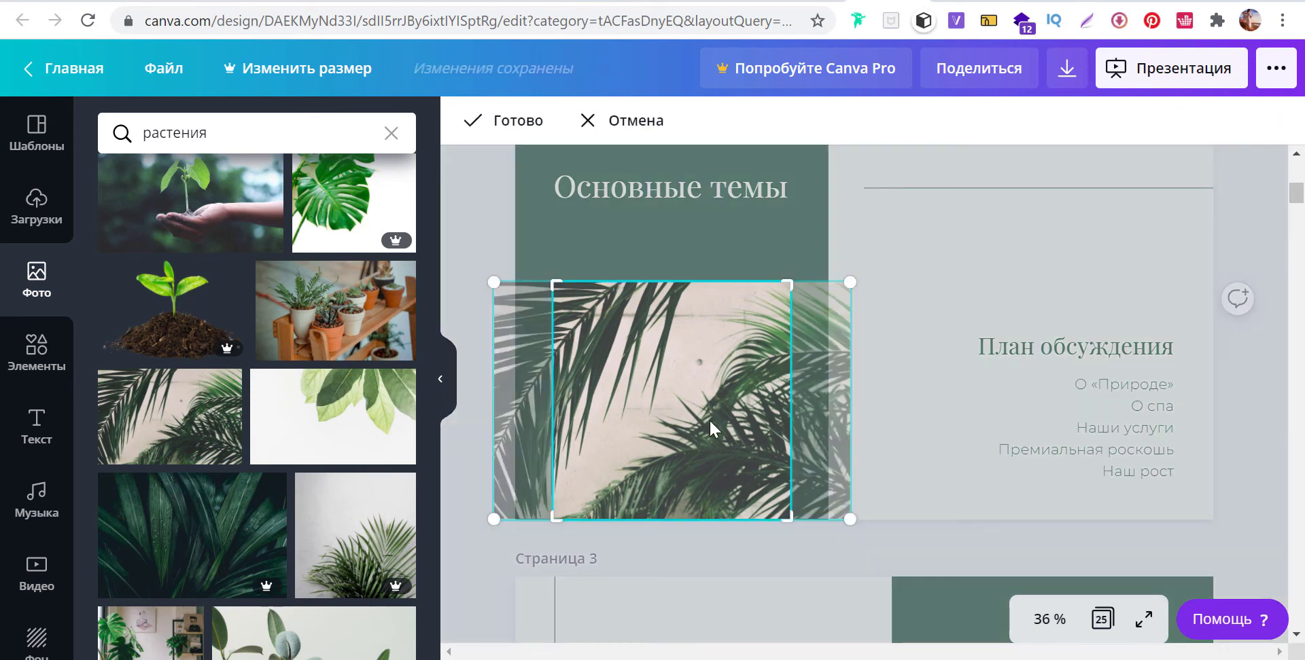
pyautogui.moveTo(710, 438); pyautogui.dragTo(660, 441)
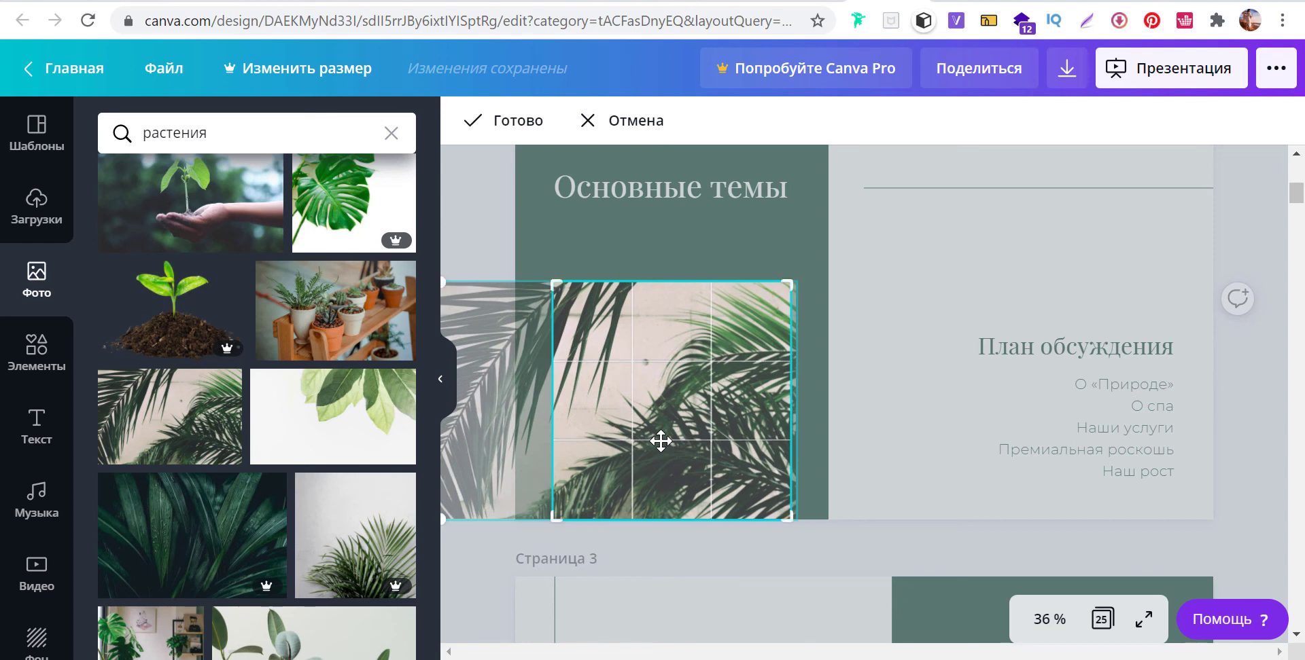
pyautogui.click(482, 197)
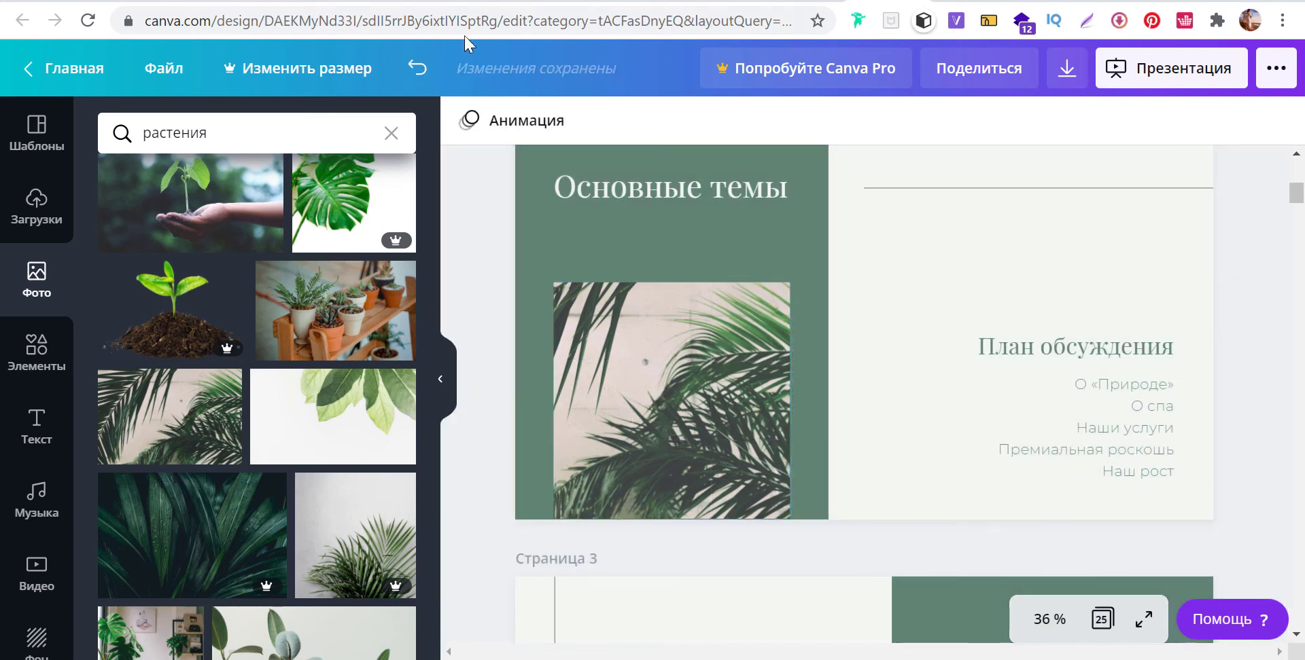
pyautogui.click(428, 69)
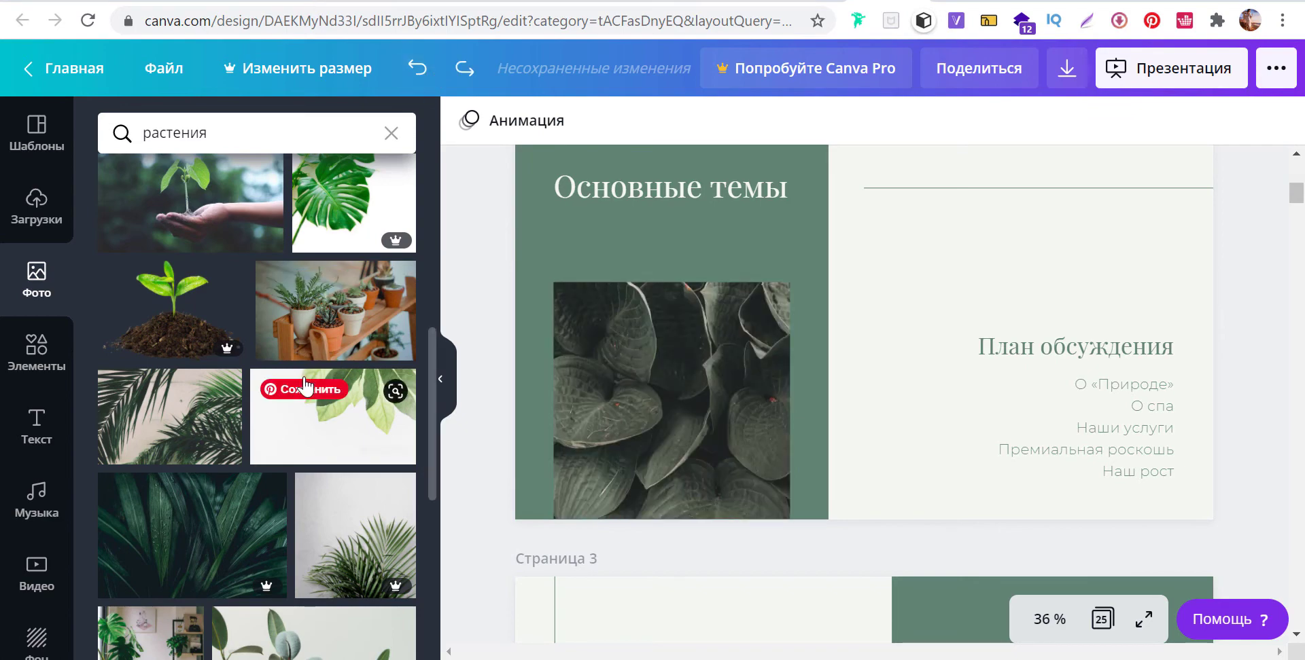
# Add the palm photo, resize and crop it, and place it over the dark leaf photo.
pyautogui.click(191, 430)
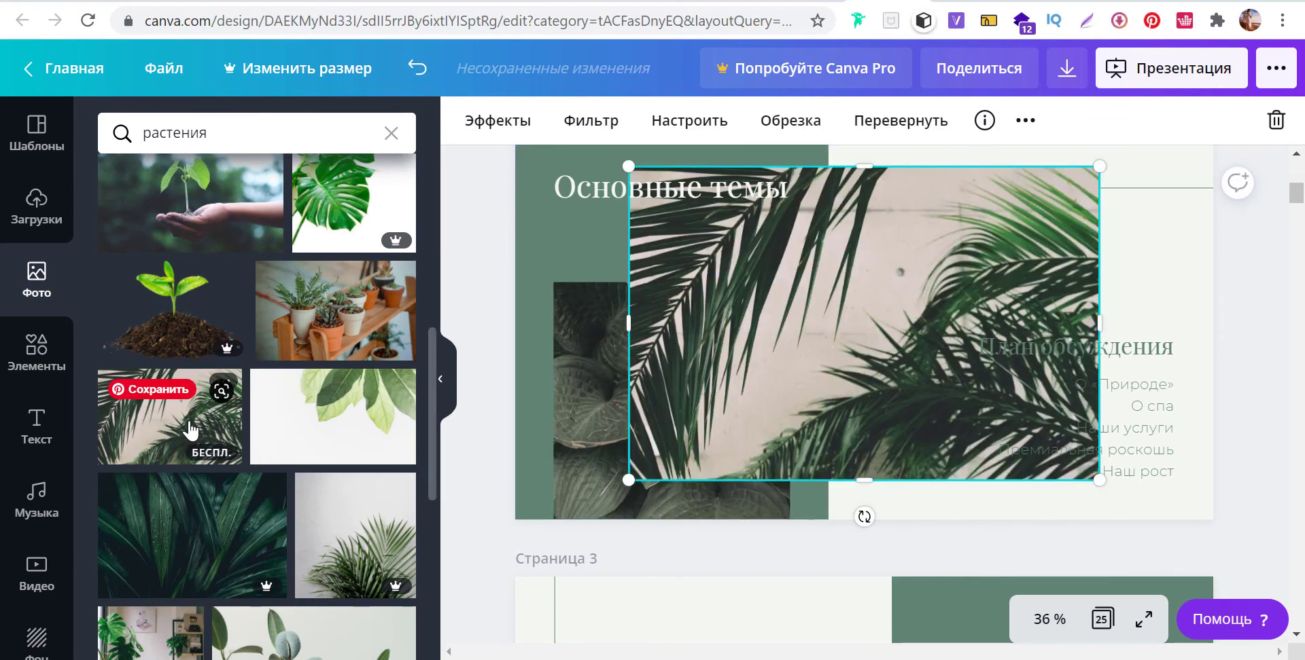
pyautogui.moveTo(821, 308); pyautogui.dragTo(821, 327)
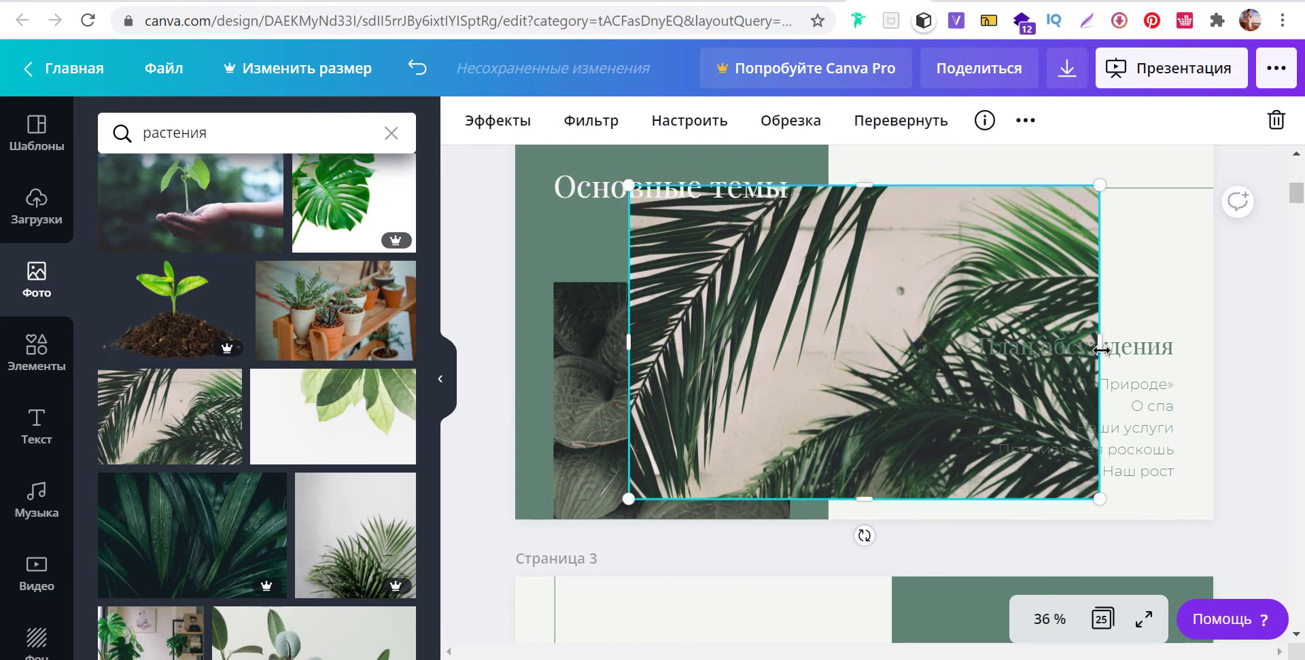
pyautogui.moveTo(1099, 348); pyautogui.dragTo(925, 348)
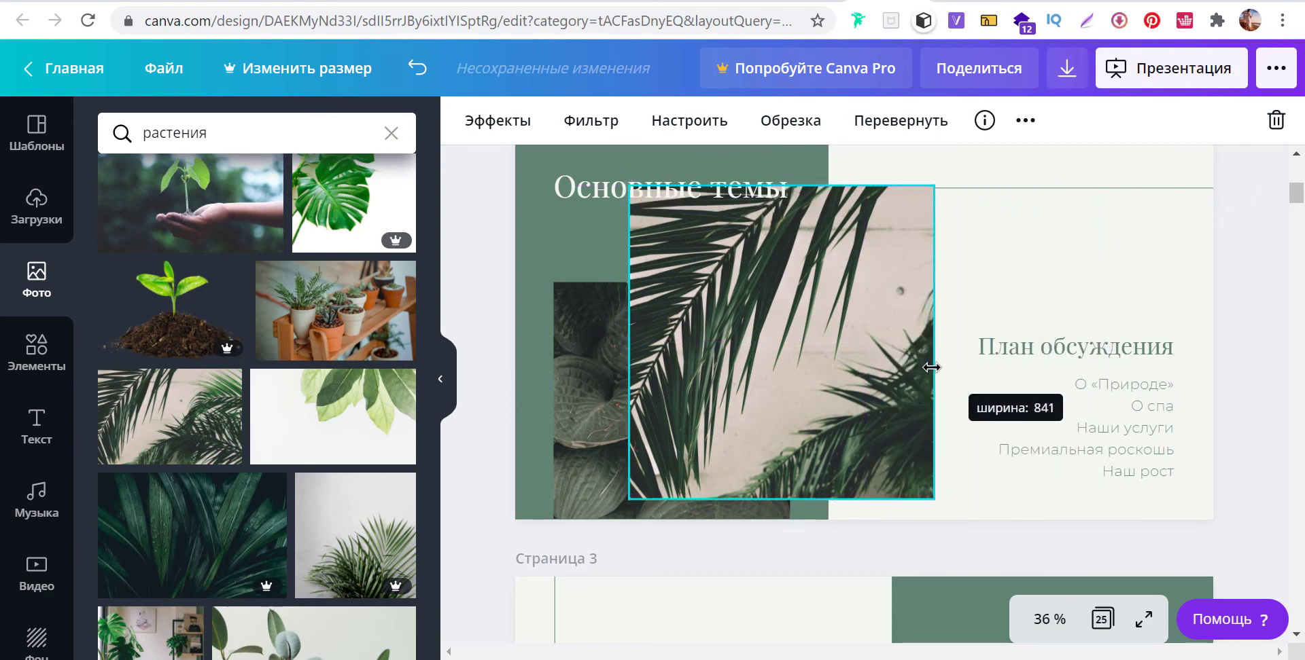
pyautogui.moveTo(792, 179); pyautogui.dragTo(792, 241)
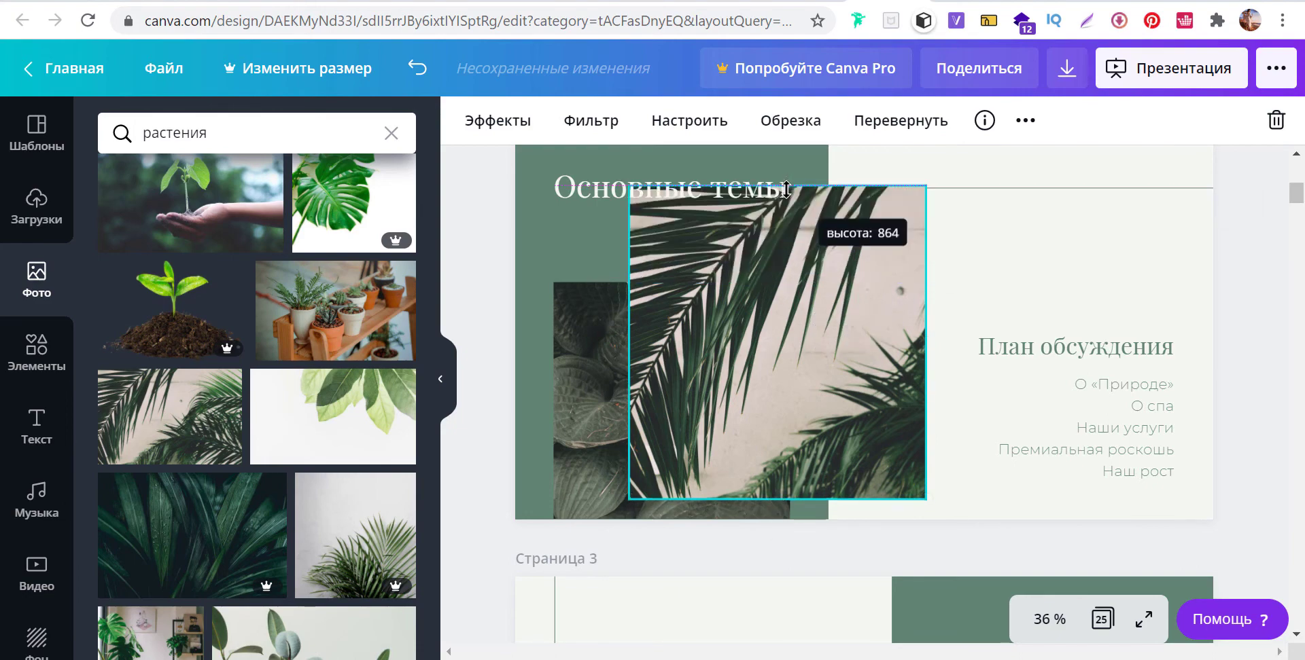
pyautogui.moveTo(628, 370); pyautogui.dragTo(652, 370)
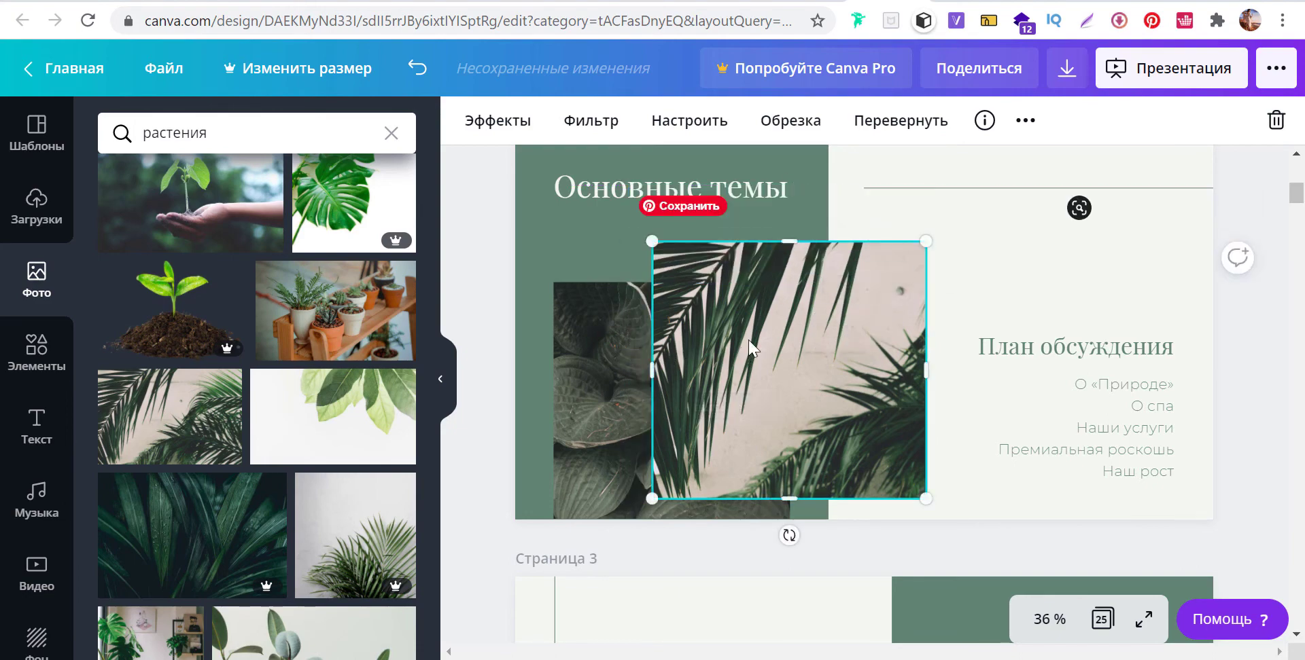
pyautogui.doubleClick(795, 357)
pyautogui.moveTo(805, 350); pyautogui.dragTo(677, 338)
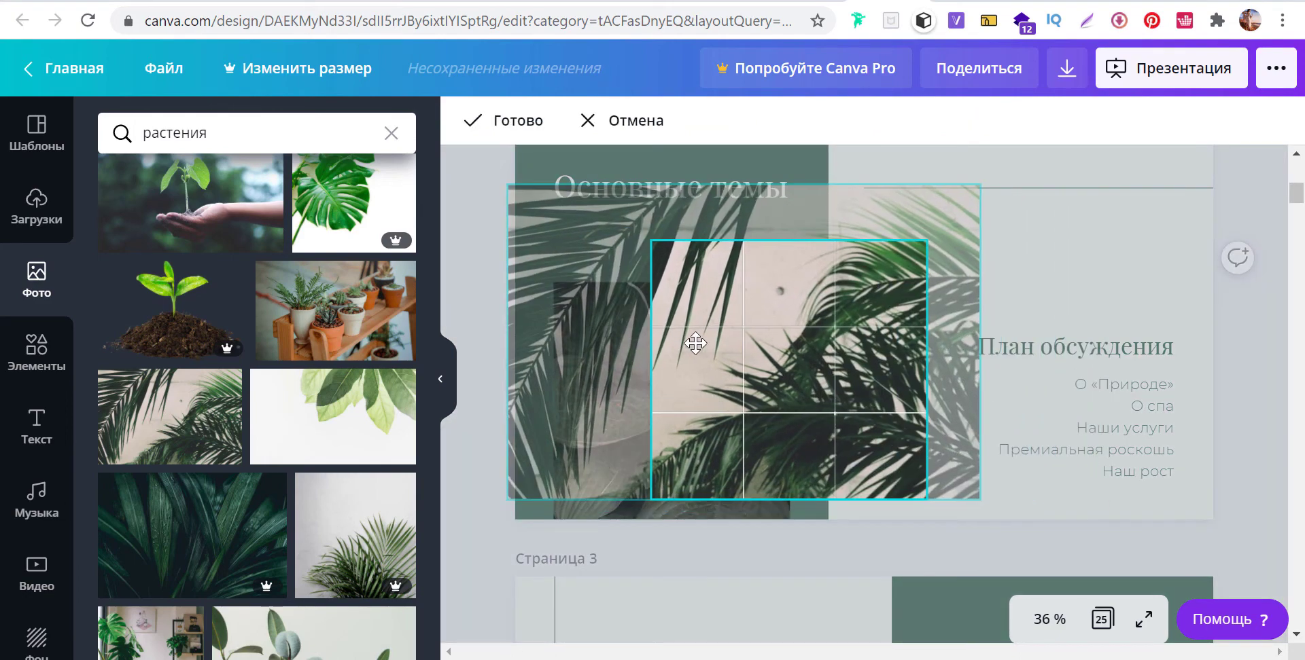
pyautogui.press('Return')
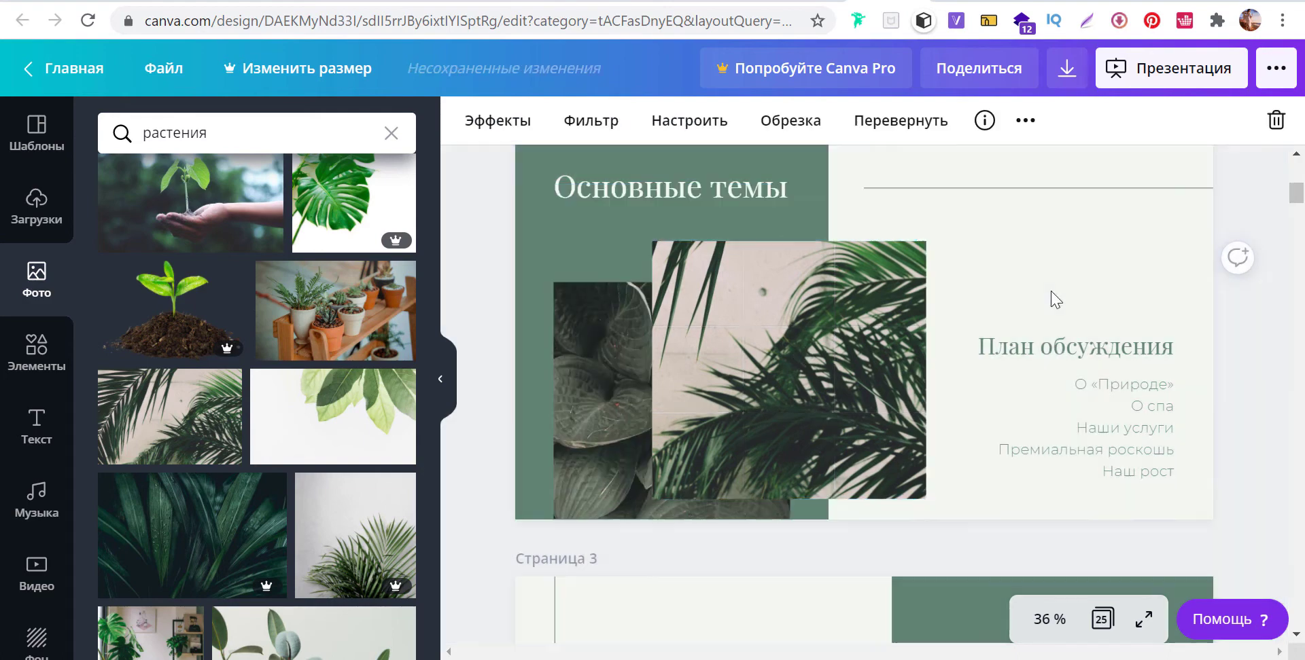
pyautogui.moveTo(817, 365)
pyautogui.mouseDown()
pyautogui.moveTo(925, 360)
pyautogui.moveTo(697, 398)
pyautogui.moveTo(694, 376)
pyautogui.mouseUp()
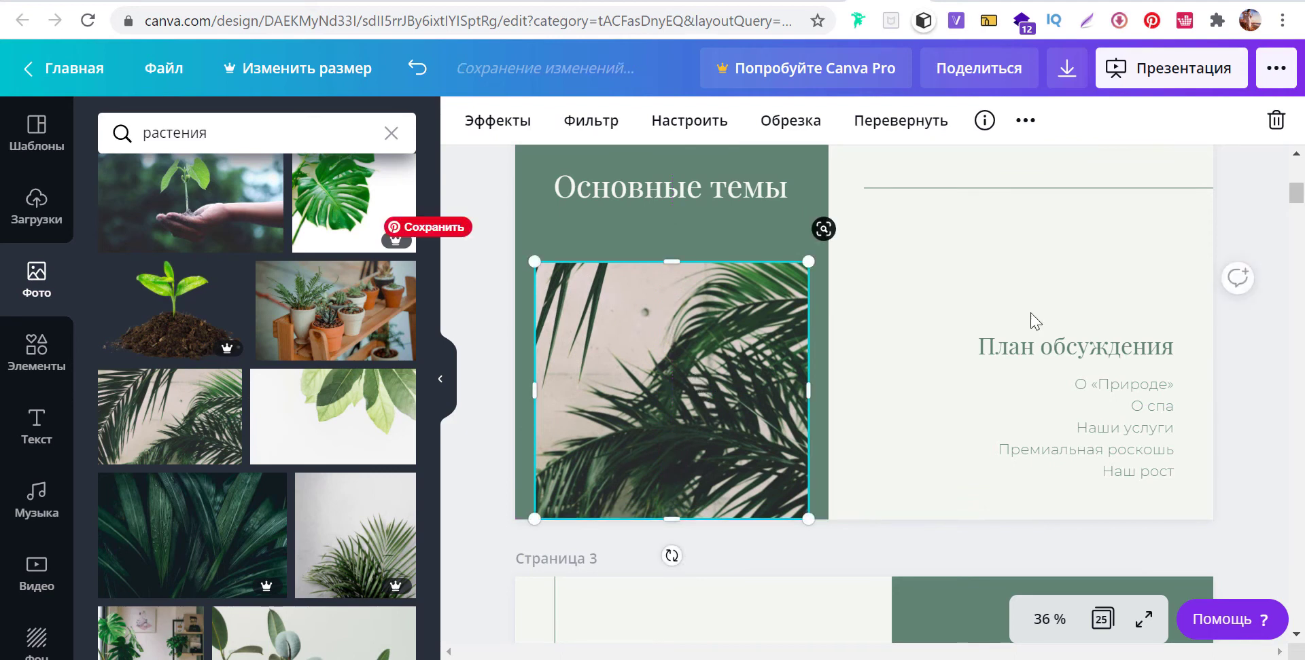
# Undo the last edit and search Elements for 'растения' plant graphics.
pyautogui.scroll(-3, 1289, 382)
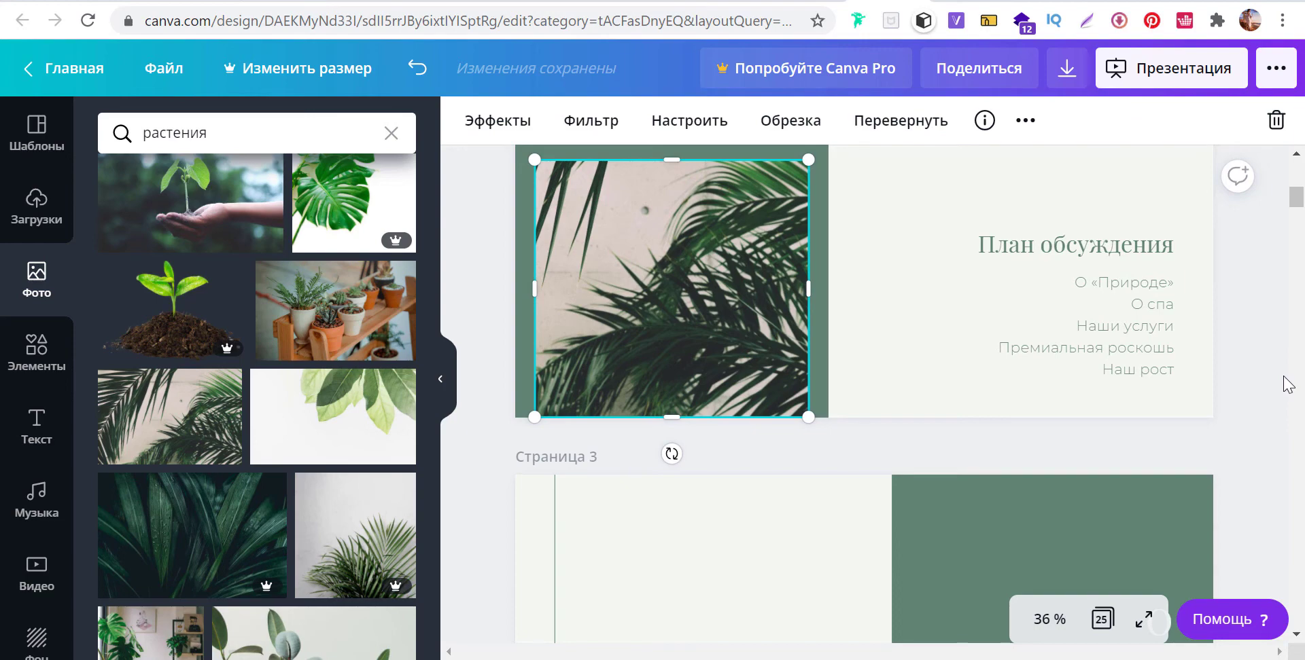
pyautogui.scroll(-6, 1286, 382)
pyautogui.scroll(-6, 1286, 382)
pyautogui.scroll(3, 1287, 381)
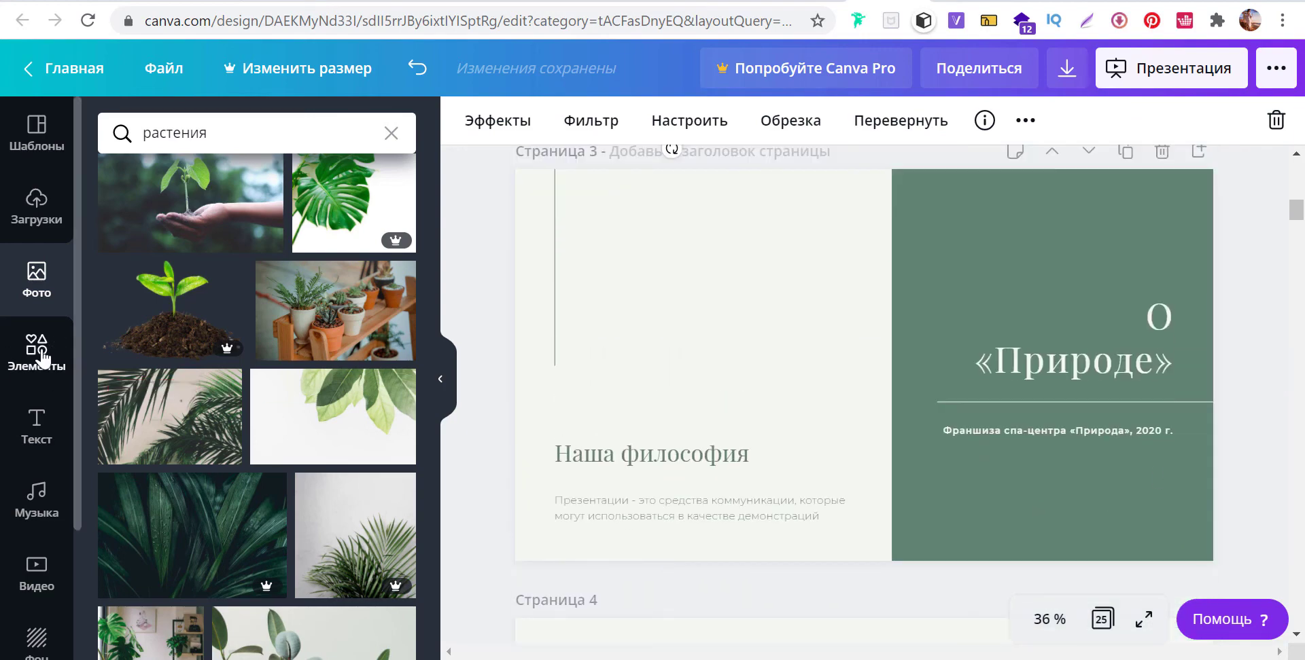
pyautogui.hotkey('ctrl', 'z')
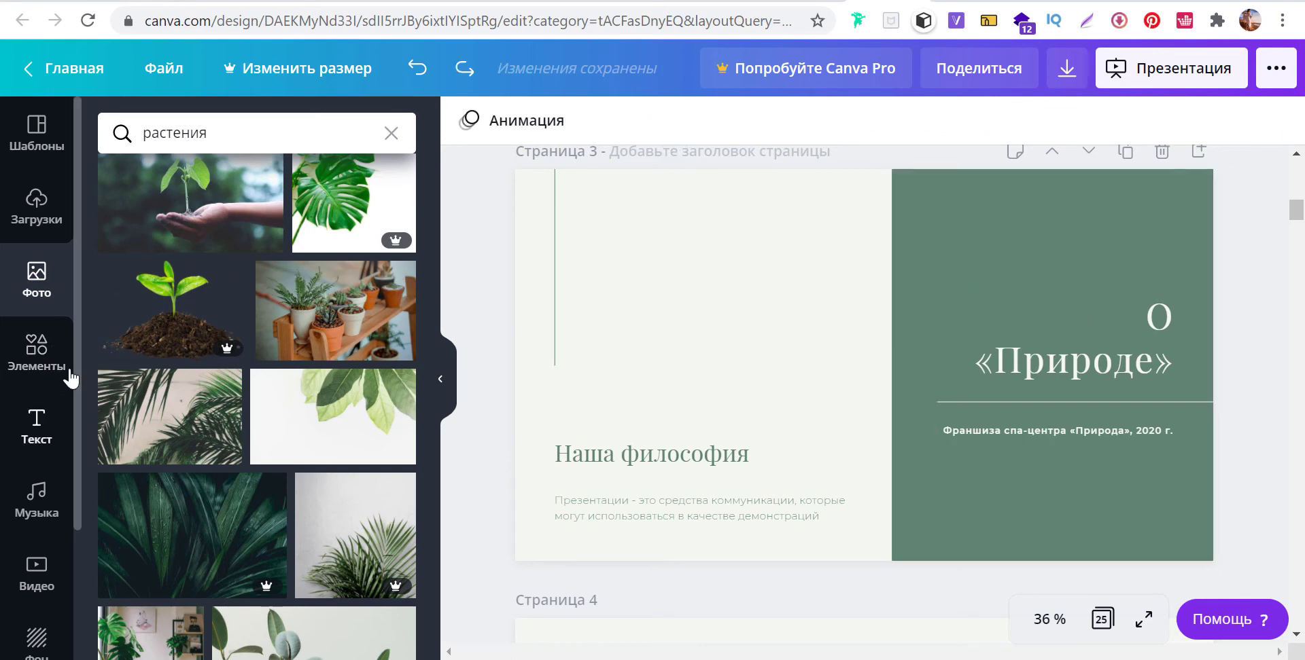
pyautogui.click(34, 359)
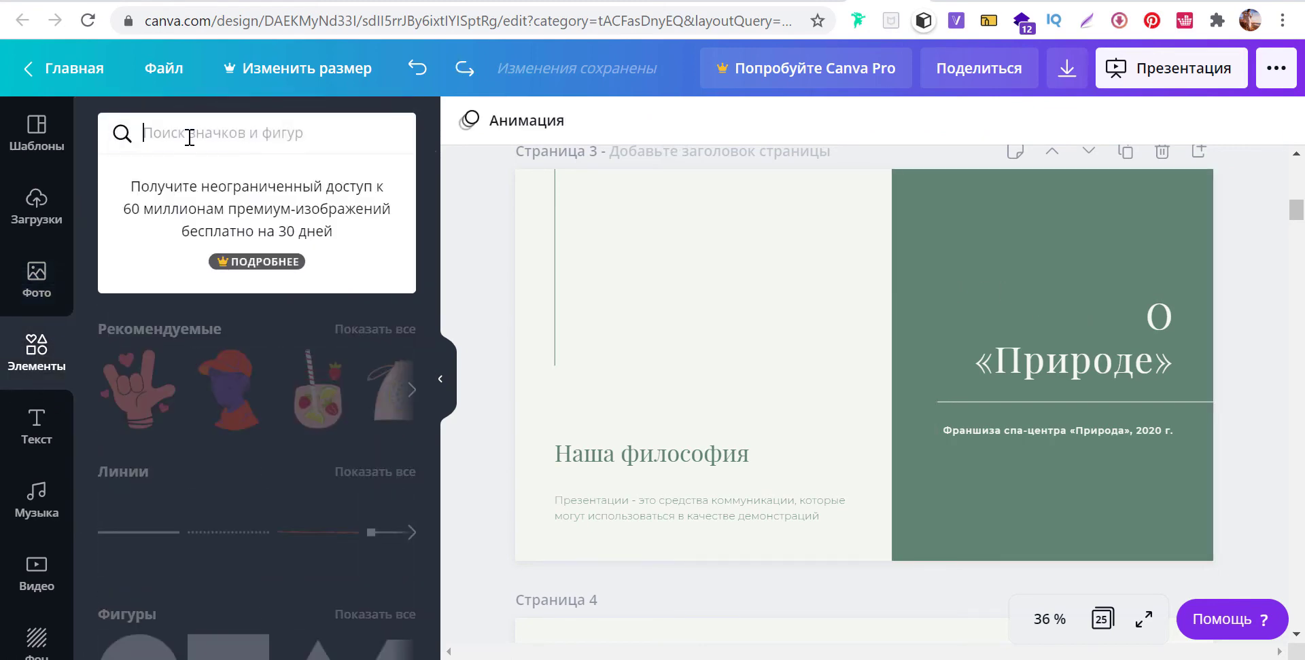
pyautogui.write('растения')
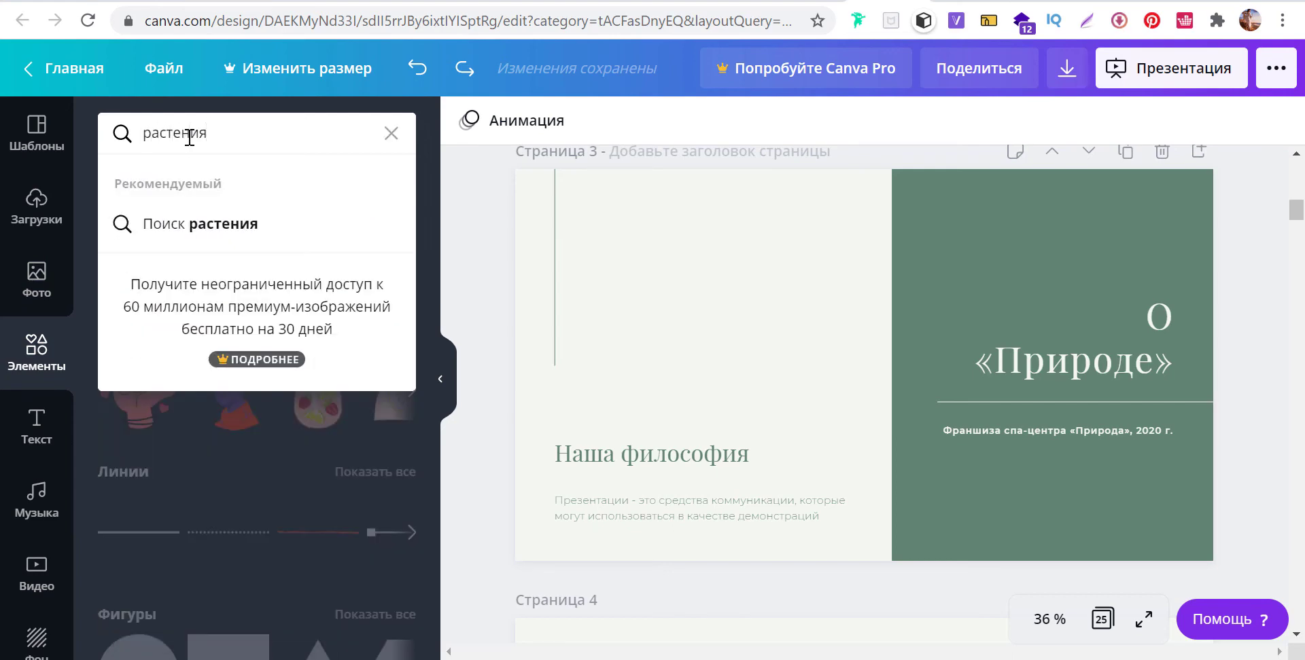
pyautogui.press('Return')
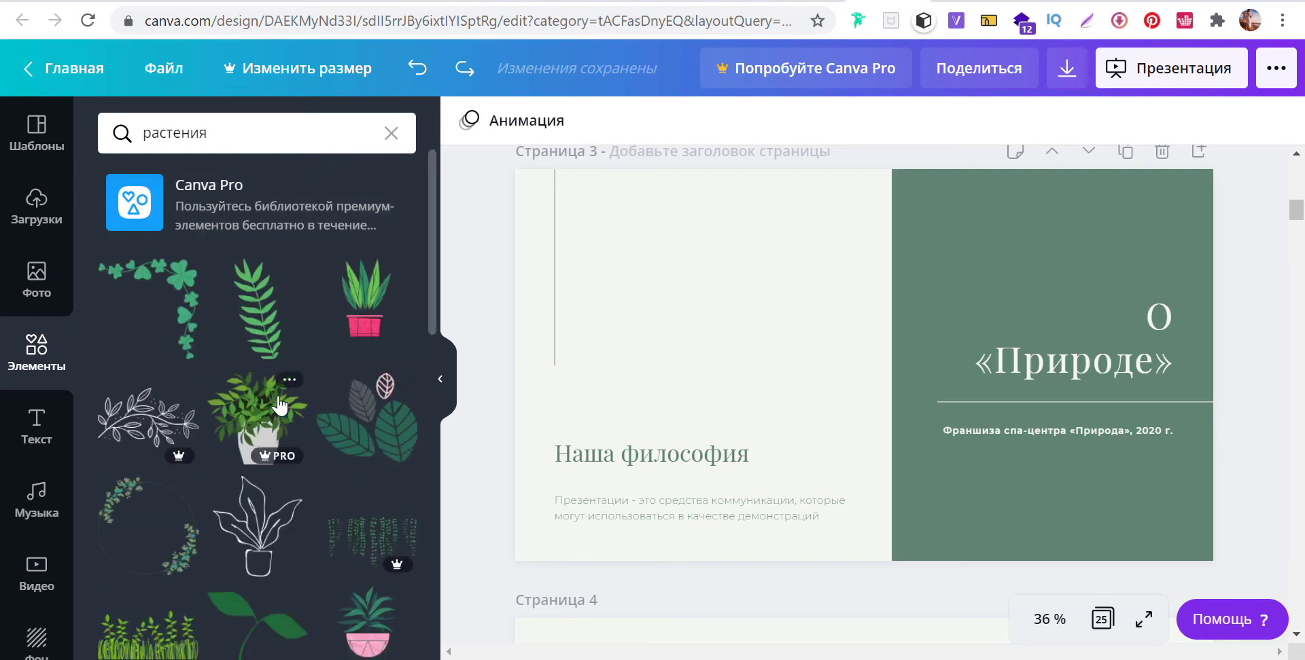
# Select page 3 and browse the plant graphics results for the eucalyptus sprig.
pyautogui.scroll(-3, 282, 401)
pyautogui.scroll(2, 279, 403)
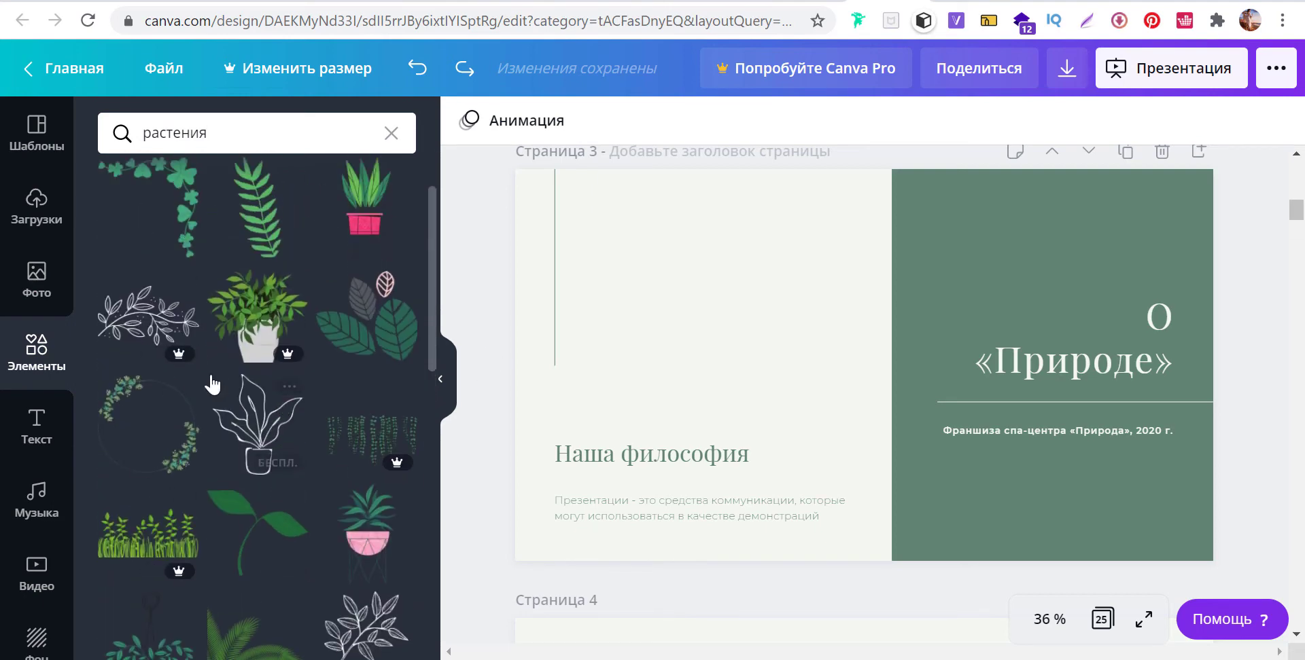
pyautogui.scroll(1, 203, 357)
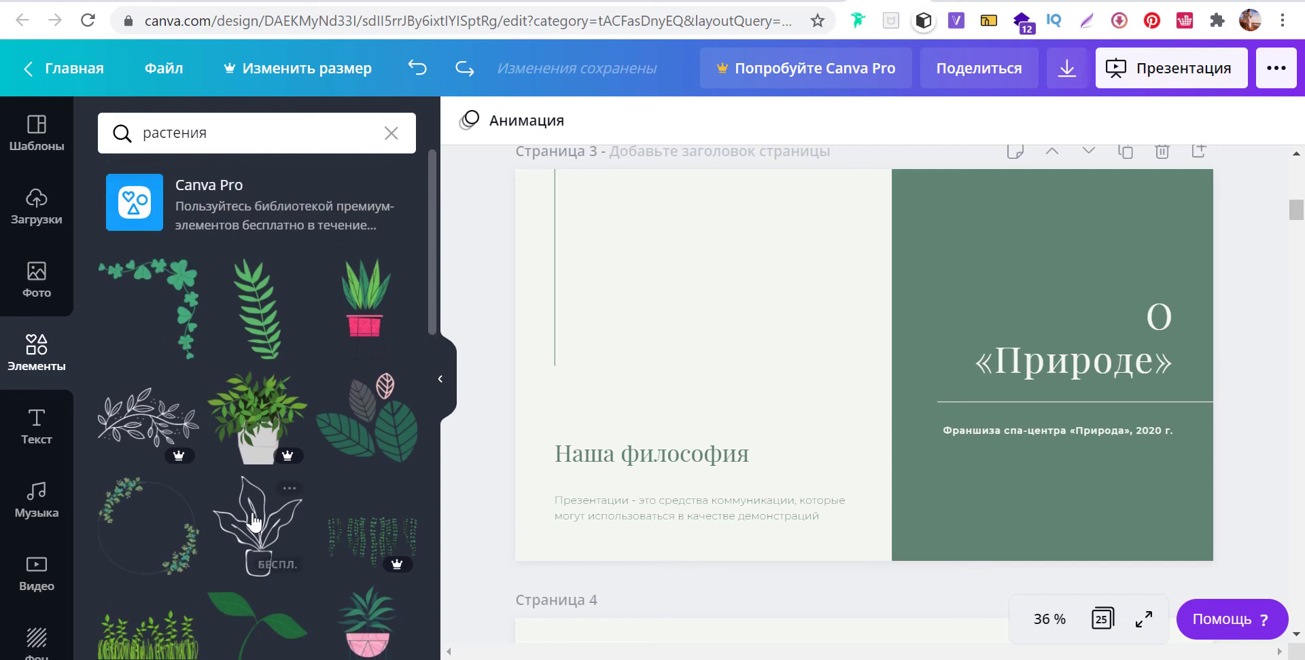
pyautogui.moveTo(248, 327); pyautogui.dragTo(845, 365)
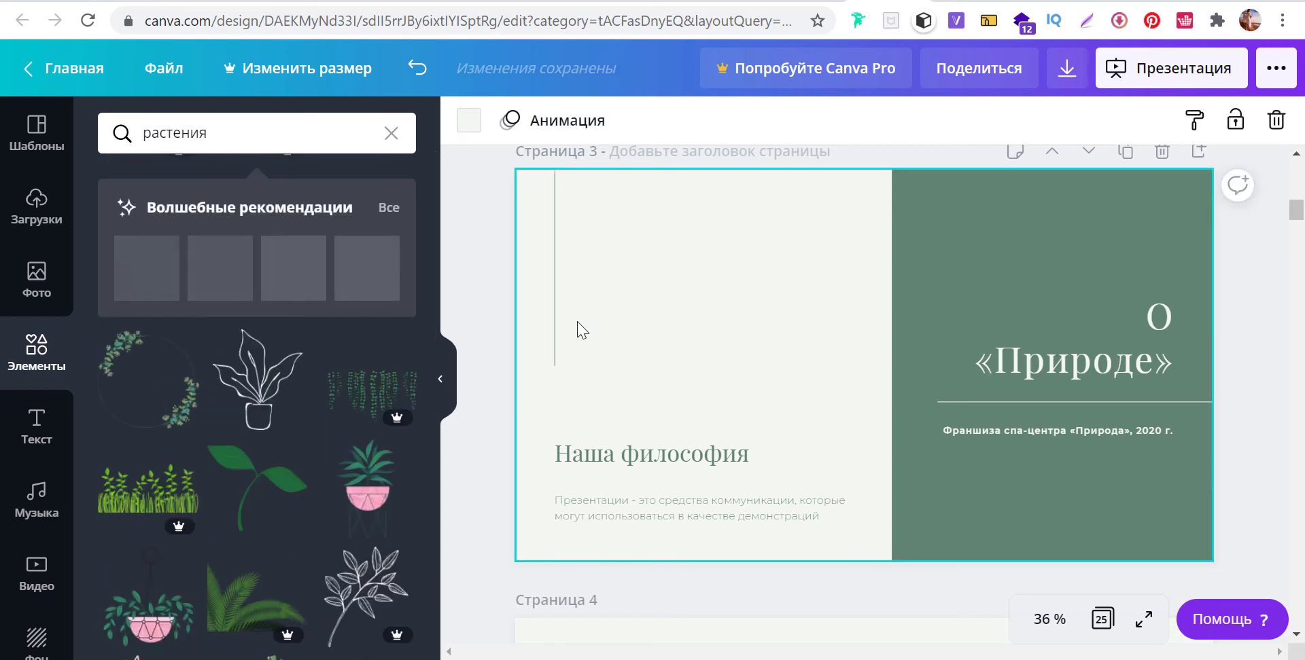
pyautogui.scroll(-2, 554, 373)
pyautogui.scroll(2, 647, 370)
pyautogui.scroll(-2, 133, 484)
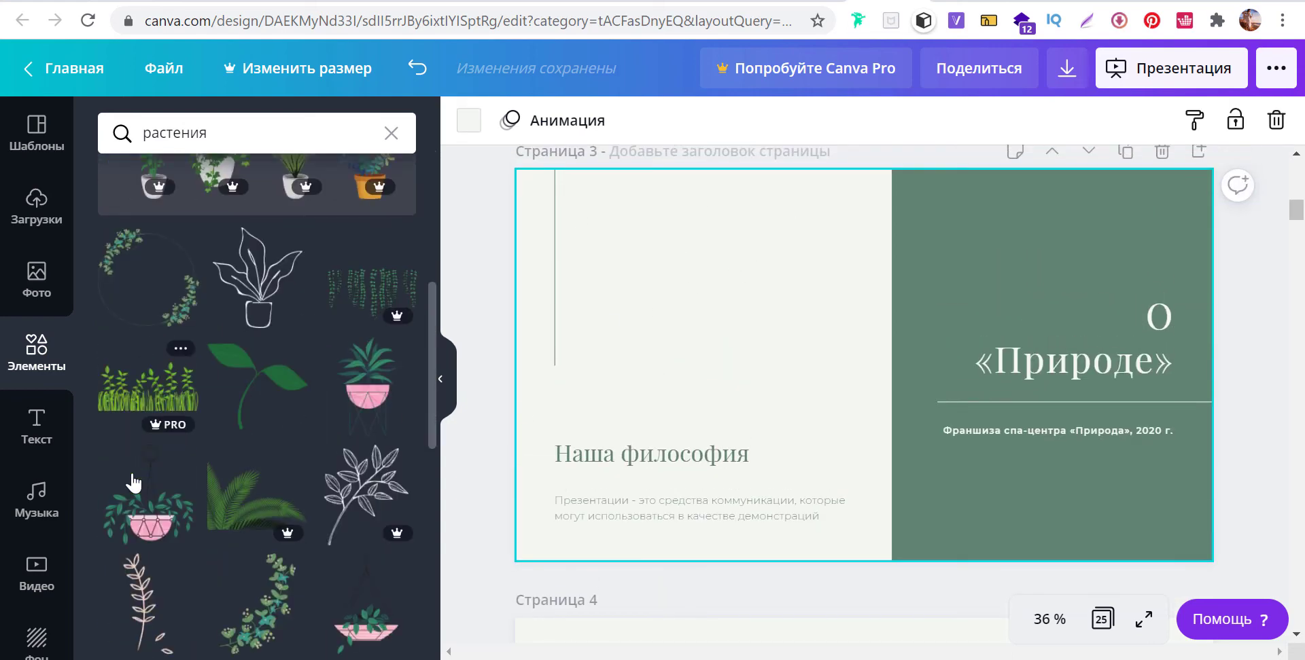
pyautogui.scroll(1, 134, 483)
pyautogui.scroll(-1, 132, 476)
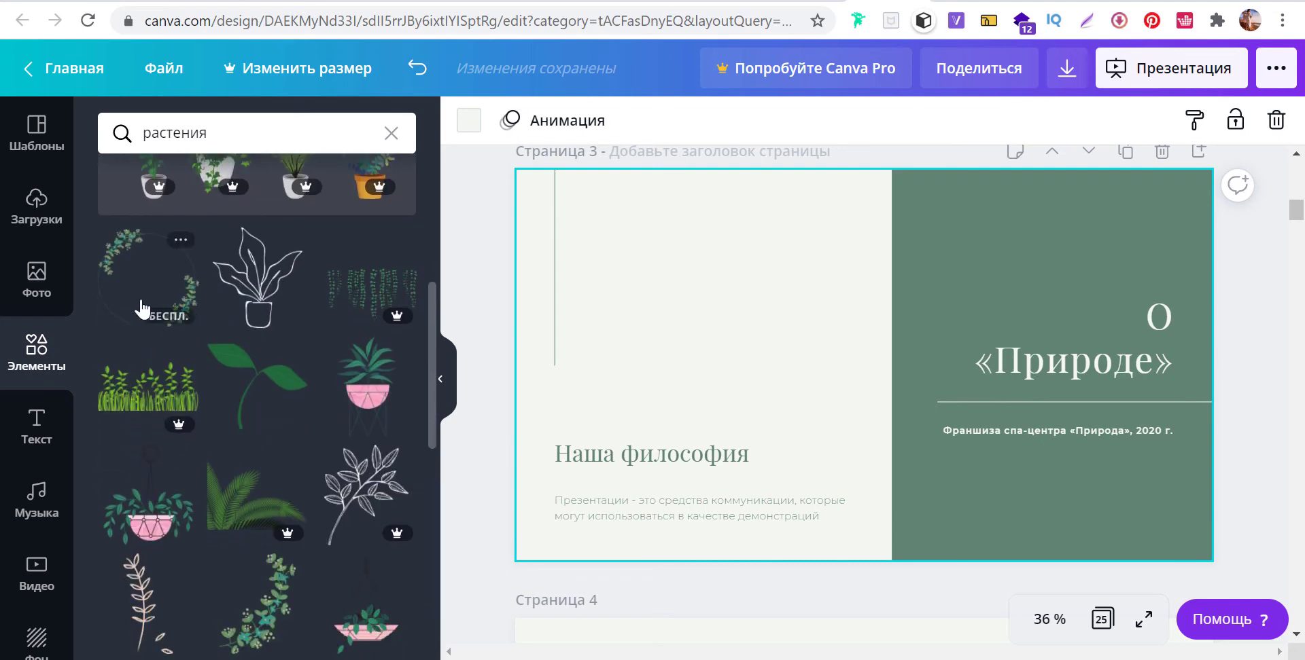
pyautogui.scroll(-2, 340, 313)
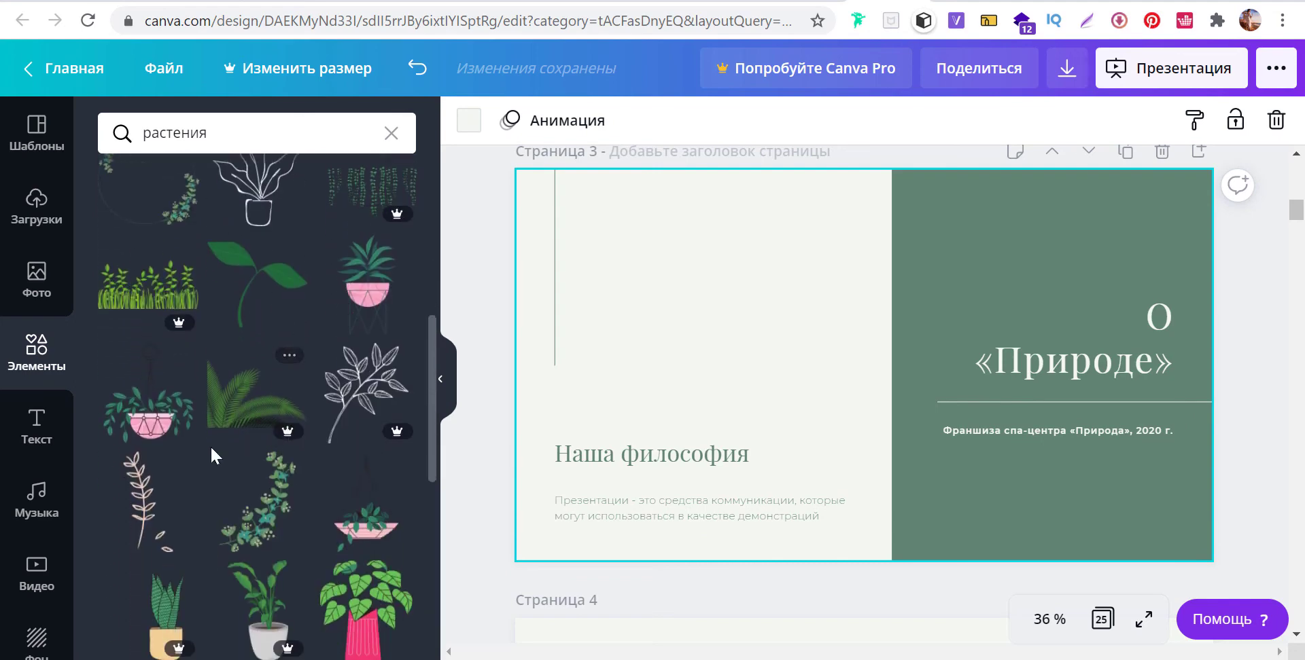
# Add the eucalyptus sprig to page 3, moving it up-left and enlarging it.
pyautogui.click(264, 522)
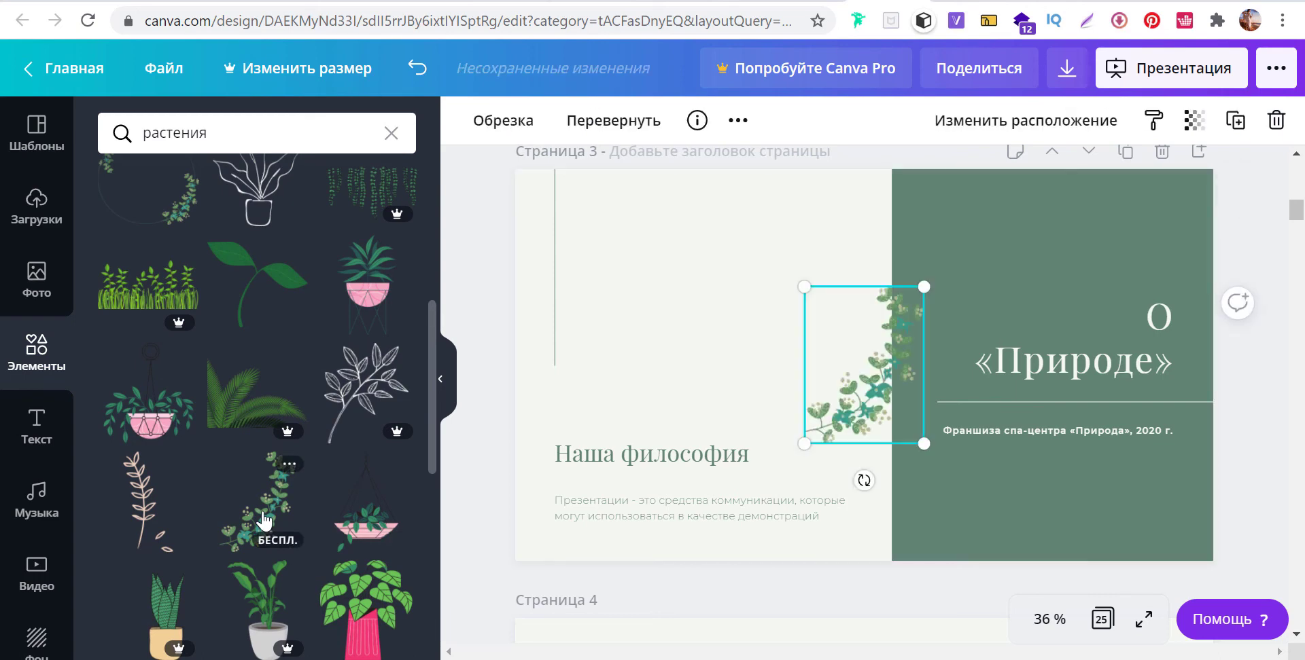
pyautogui.moveTo(815, 391)
pyautogui.mouseDown()
pyautogui.moveTo(693, 311)
pyautogui.moveTo(669, 311)
pyautogui.mouseUp()
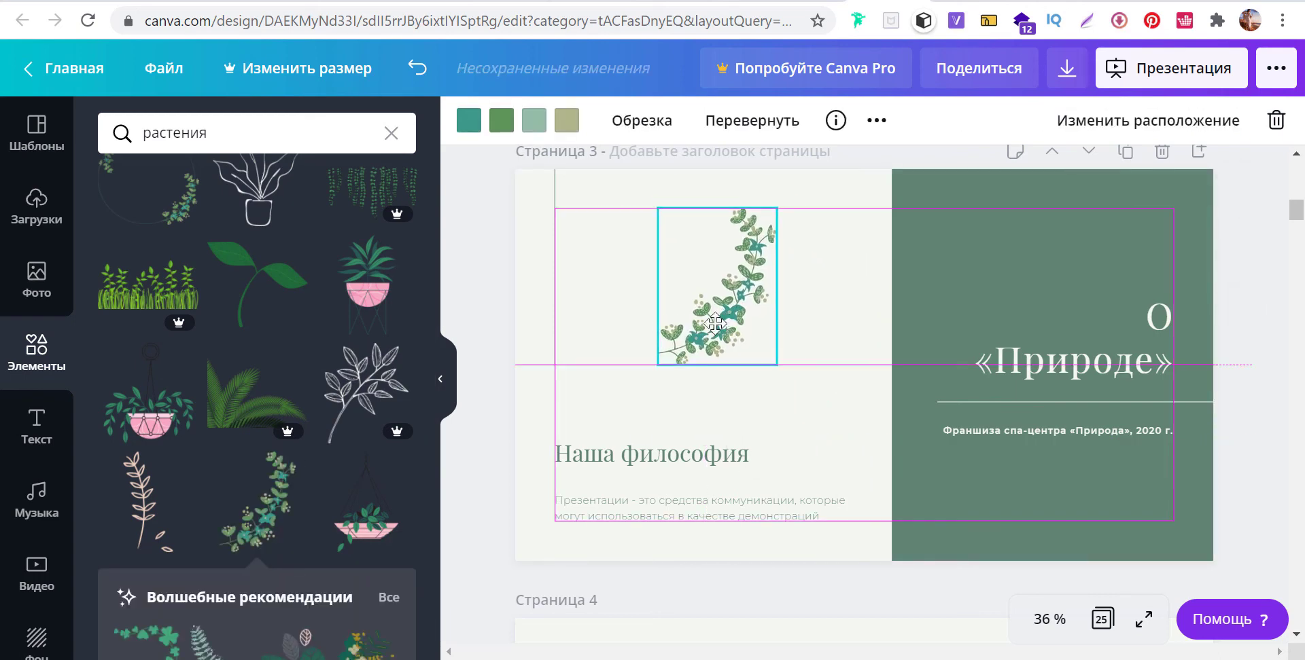
pyautogui.moveTo(657, 365)
pyautogui.mouseDown()
pyautogui.moveTo(608, 421)
pyautogui.moveTo(626, 406)
pyautogui.mouseUp()
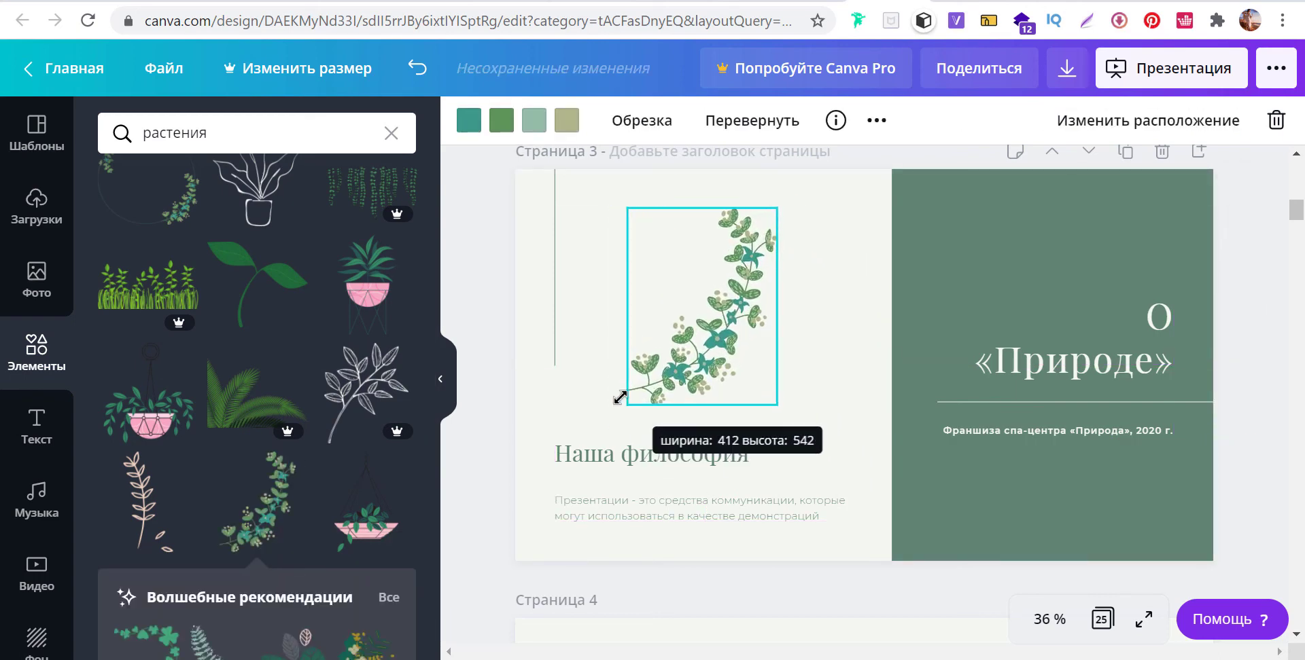
pyautogui.moveTo(794, 416); pyautogui.dragTo(796, 432)
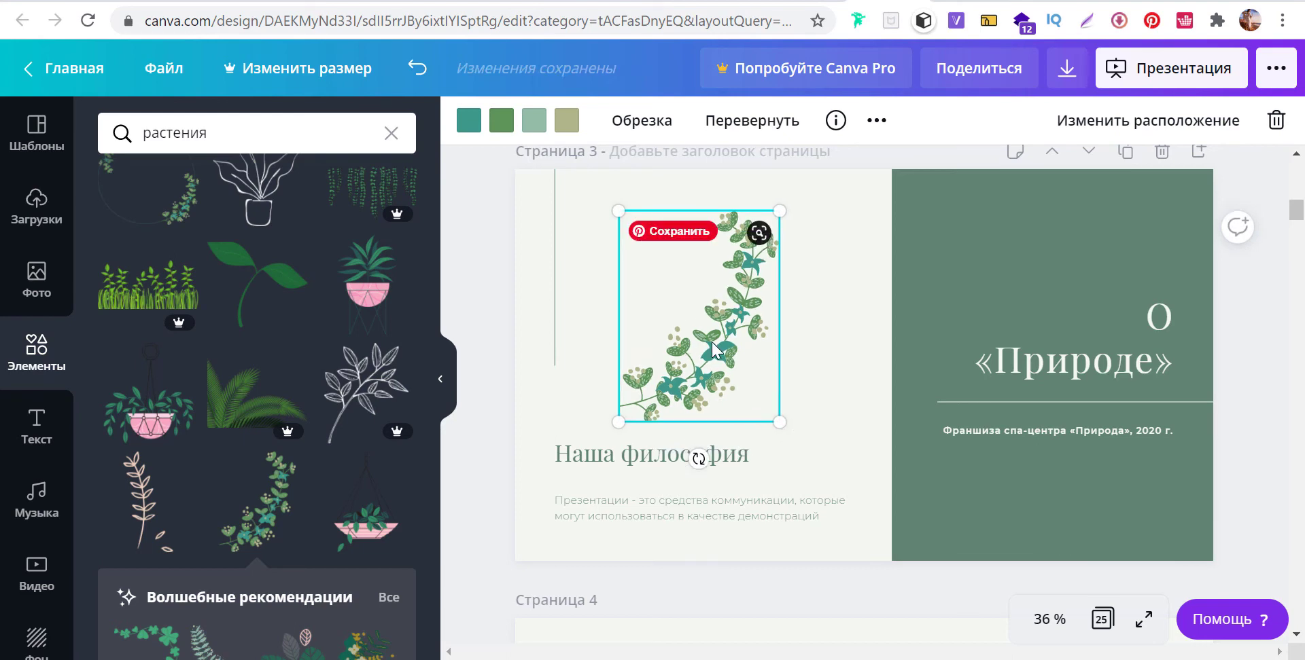
# Try horizontal and vertical flips and a crop on the sprig, keeping it uncropped.
pyautogui.click(751, 121)
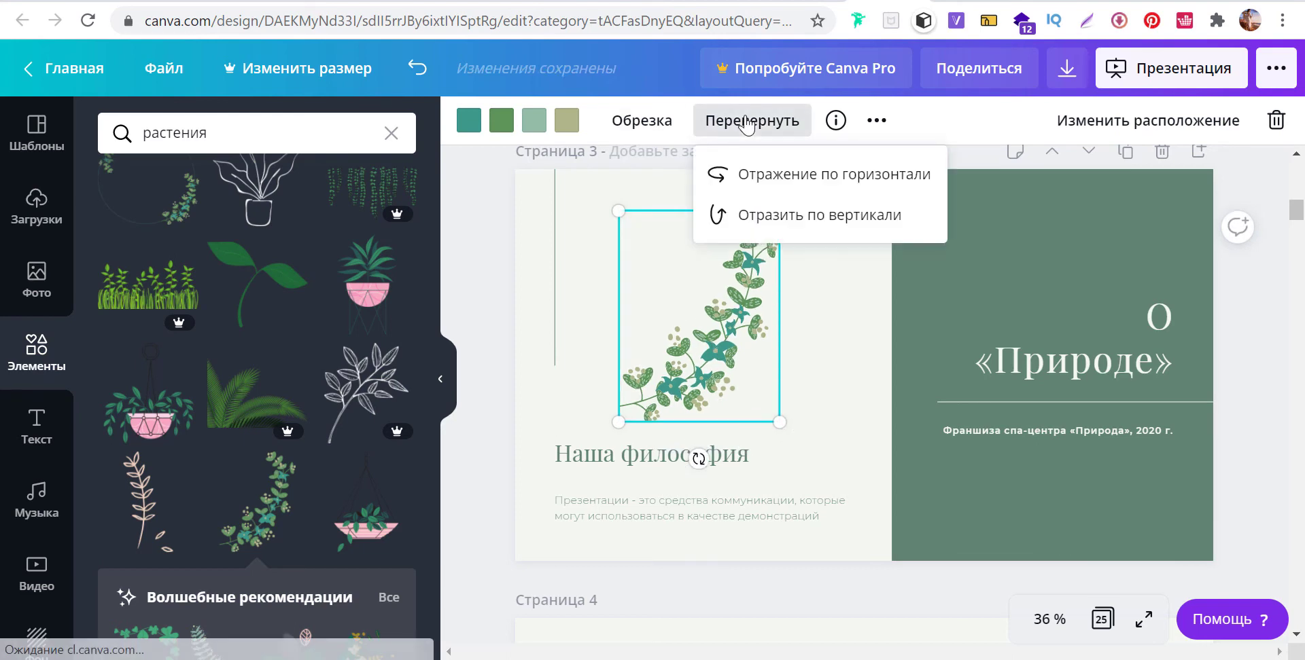
pyautogui.click(813, 178)
pyautogui.click(813, 178)
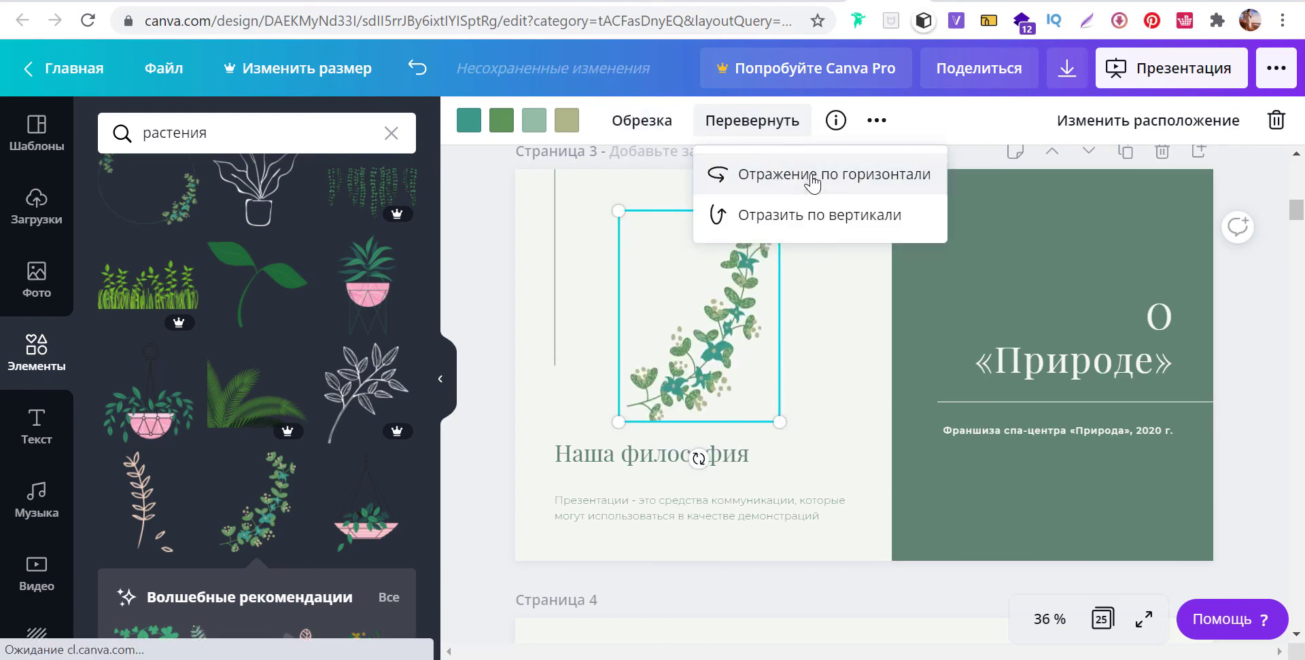
pyautogui.click(802, 216)
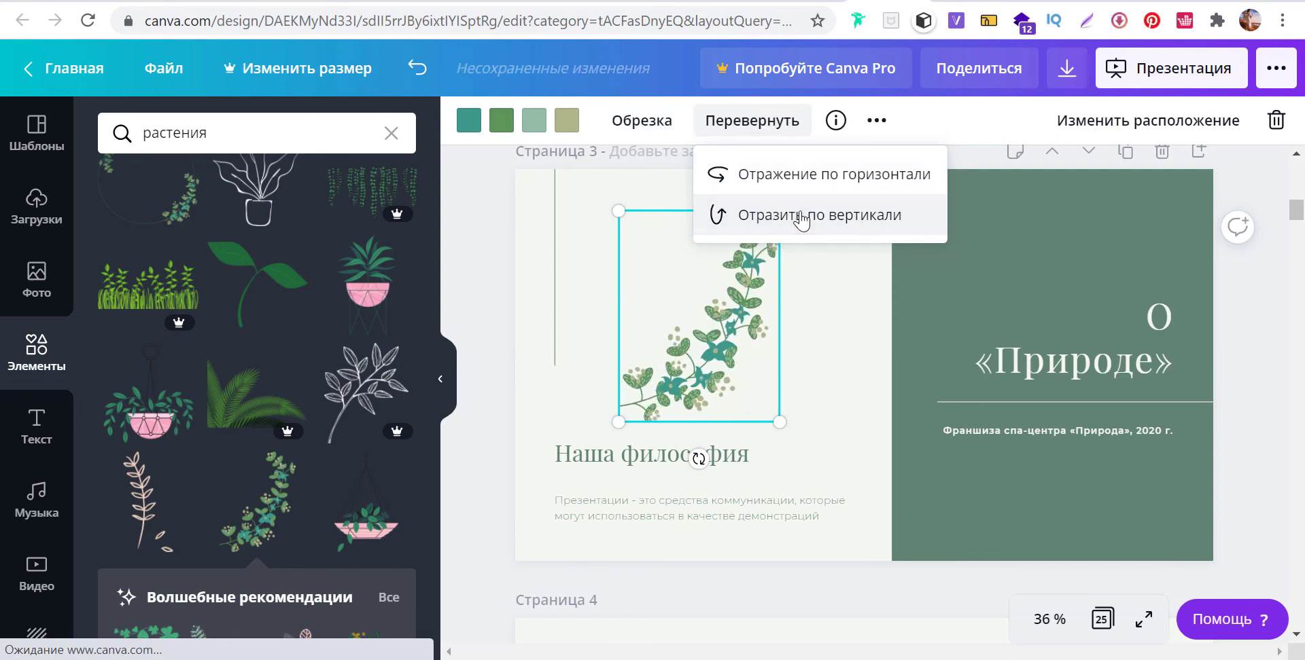
pyautogui.click(641, 122)
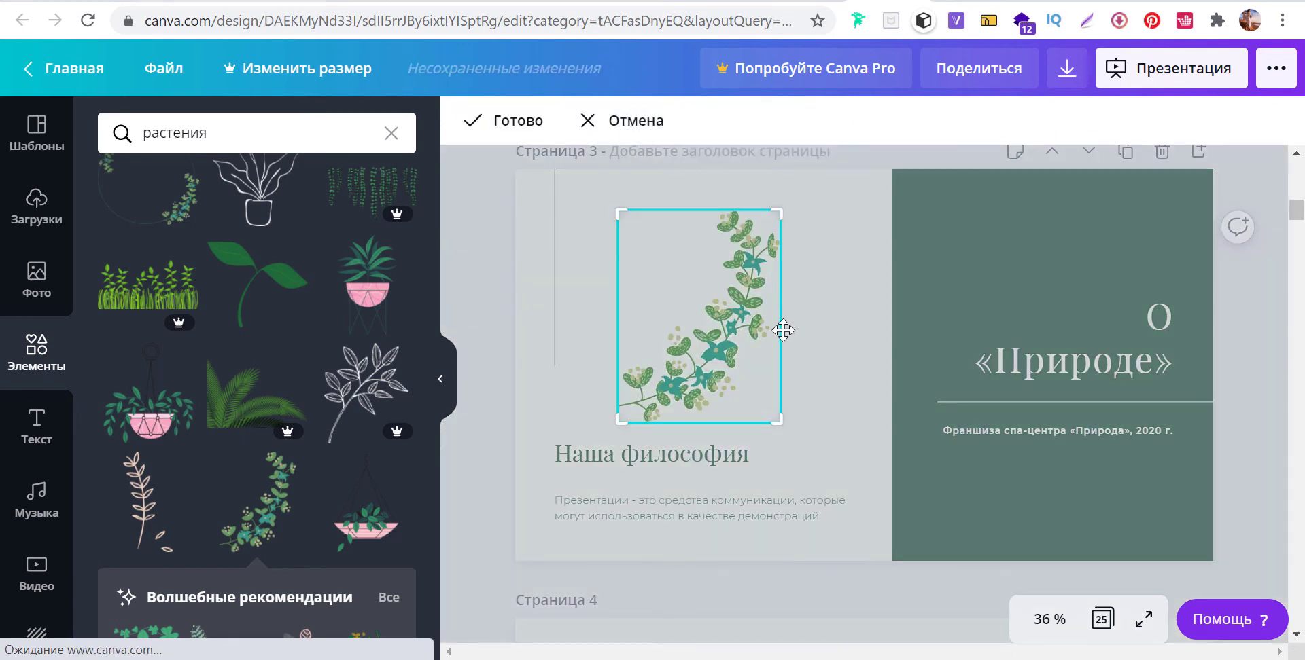
pyautogui.moveTo(778, 211)
pyautogui.mouseDown()
pyautogui.moveTo(770, 221)
pyautogui.moveTo(781, 216)
pyautogui.mouseUp()
pyautogui.click(582, 122)
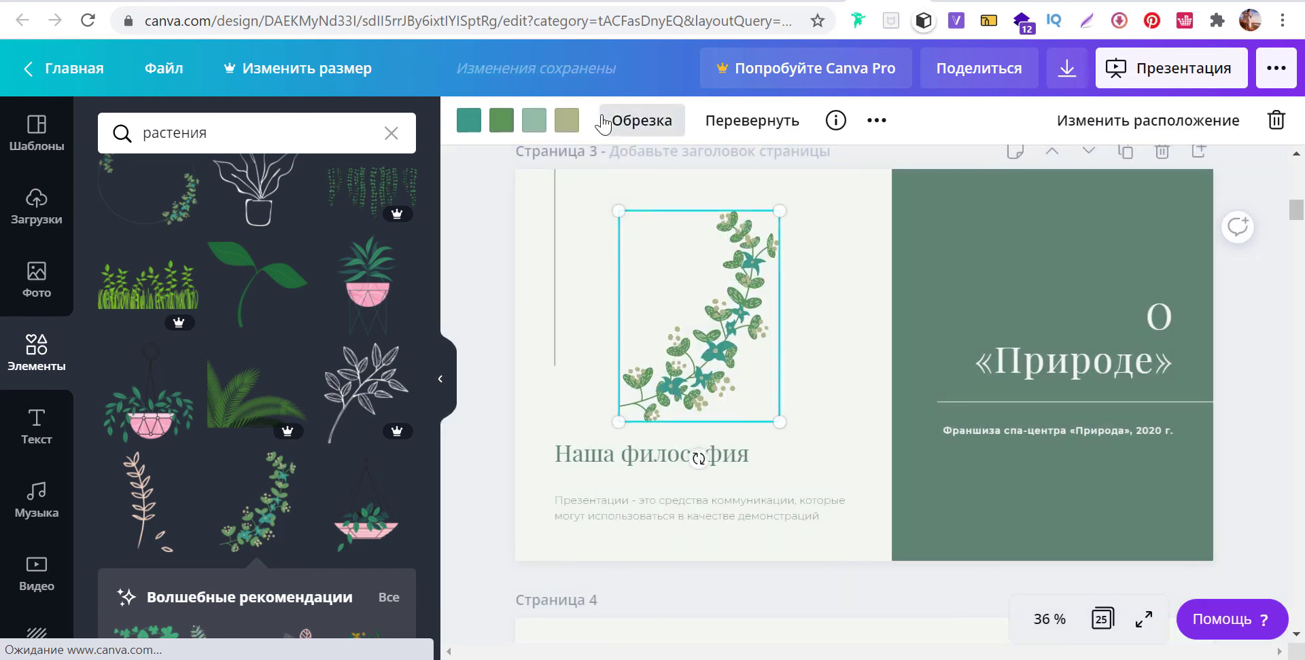
# Set the sprig's transparency to 86.
pyautogui.click(876, 129)
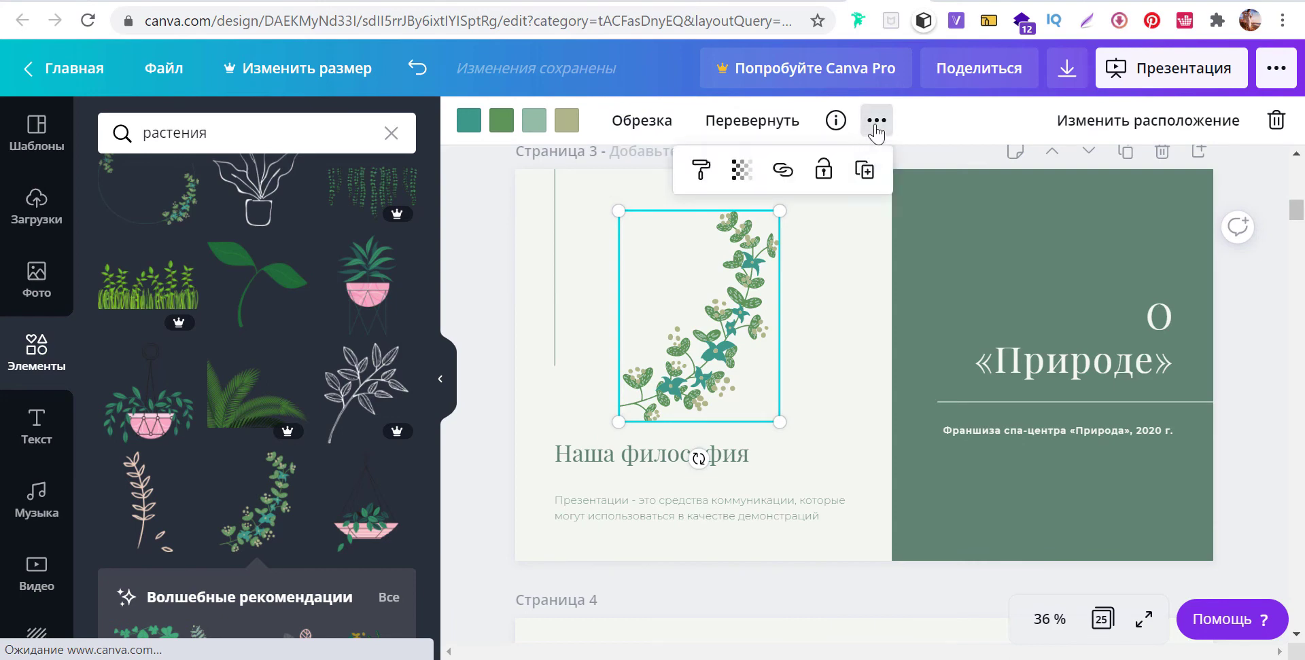
pyautogui.click(746, 174)
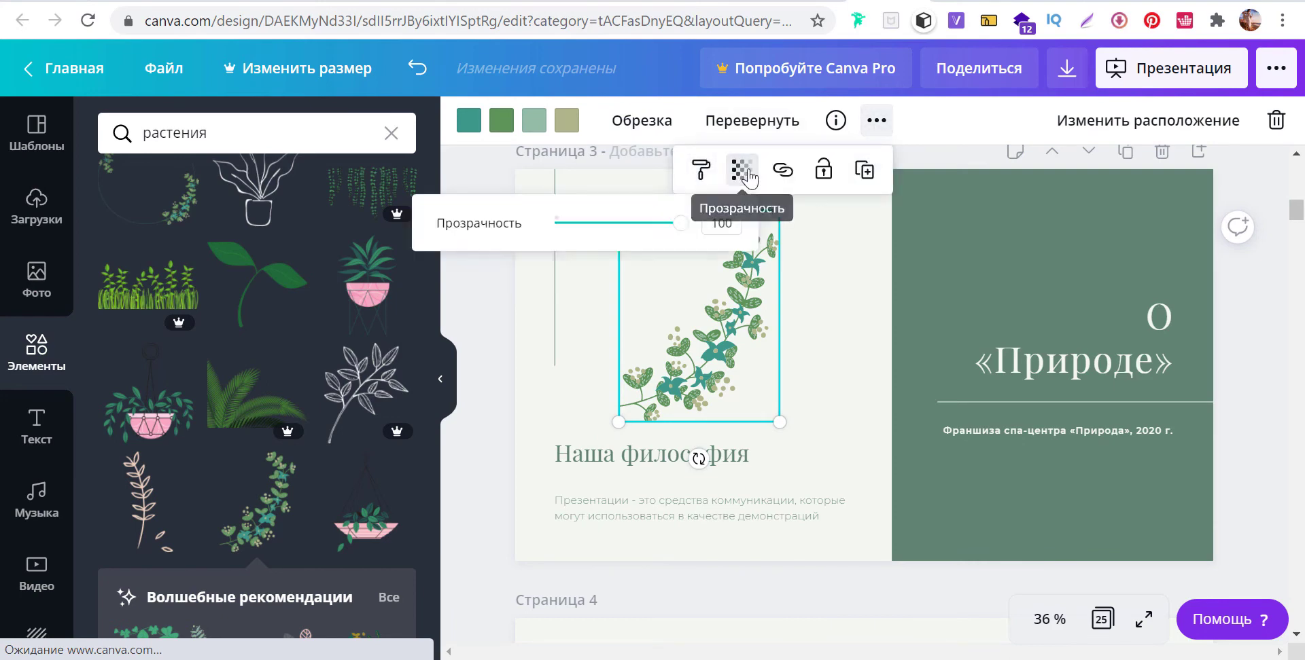
pyautogui.moveTo(685, 225); pyautogui.dragTo(663, 224)
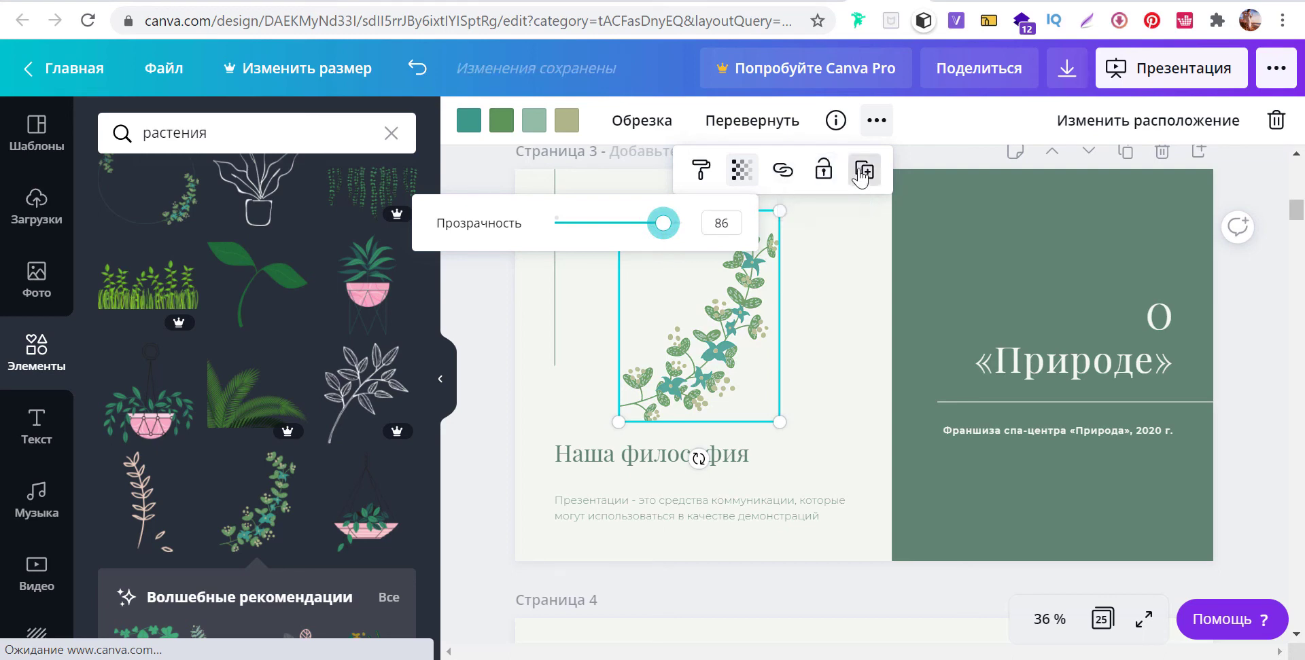
pyautogui.click(878, 126)
pyautogui.moveTo(727, 283)
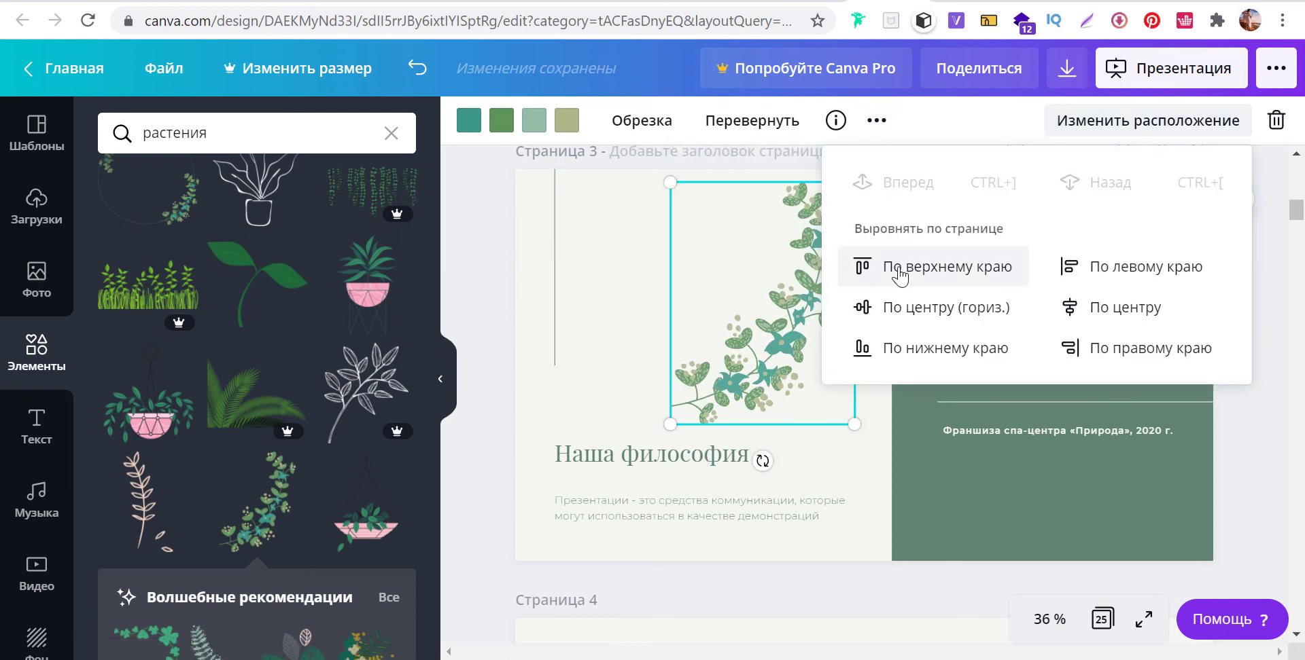
# Try top, bottom, centre and left alignments, then place the sprig at page 3's upper left.
pyautogui.click(898, 270)
pyautogui.click(931, 350)
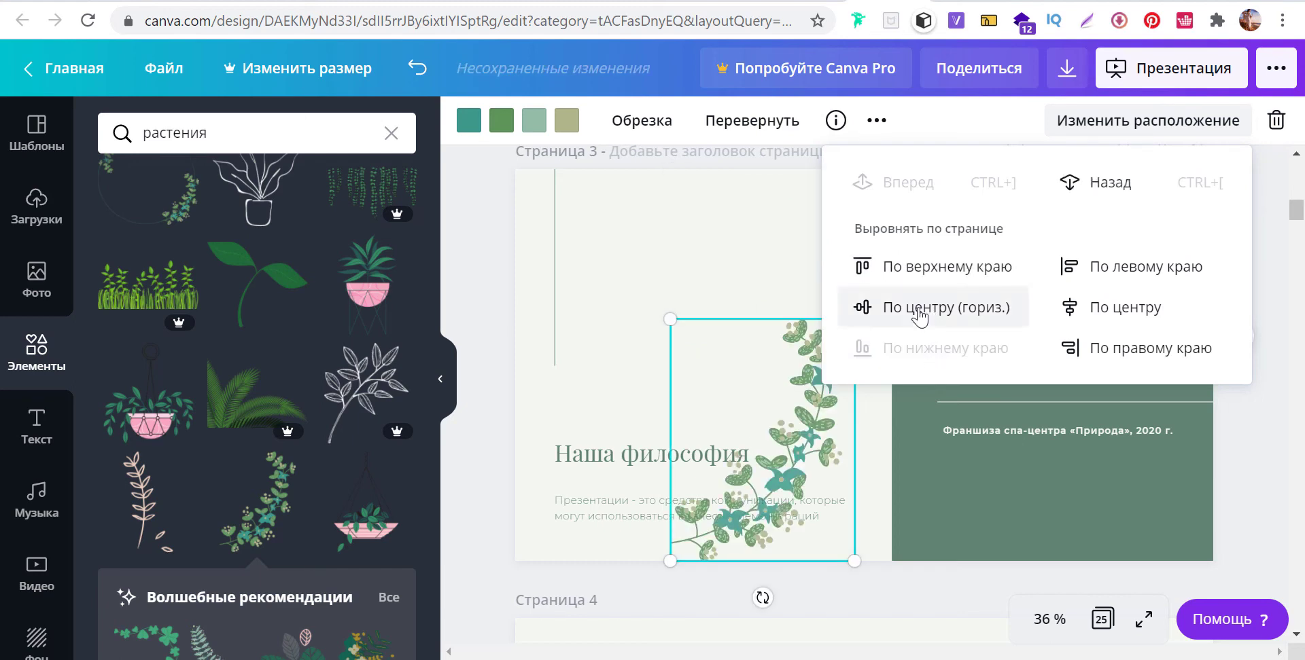
pyautogui.click(918, 312)
pyautogui.click(1107, 266)
pyautogui.click(1107, 307)
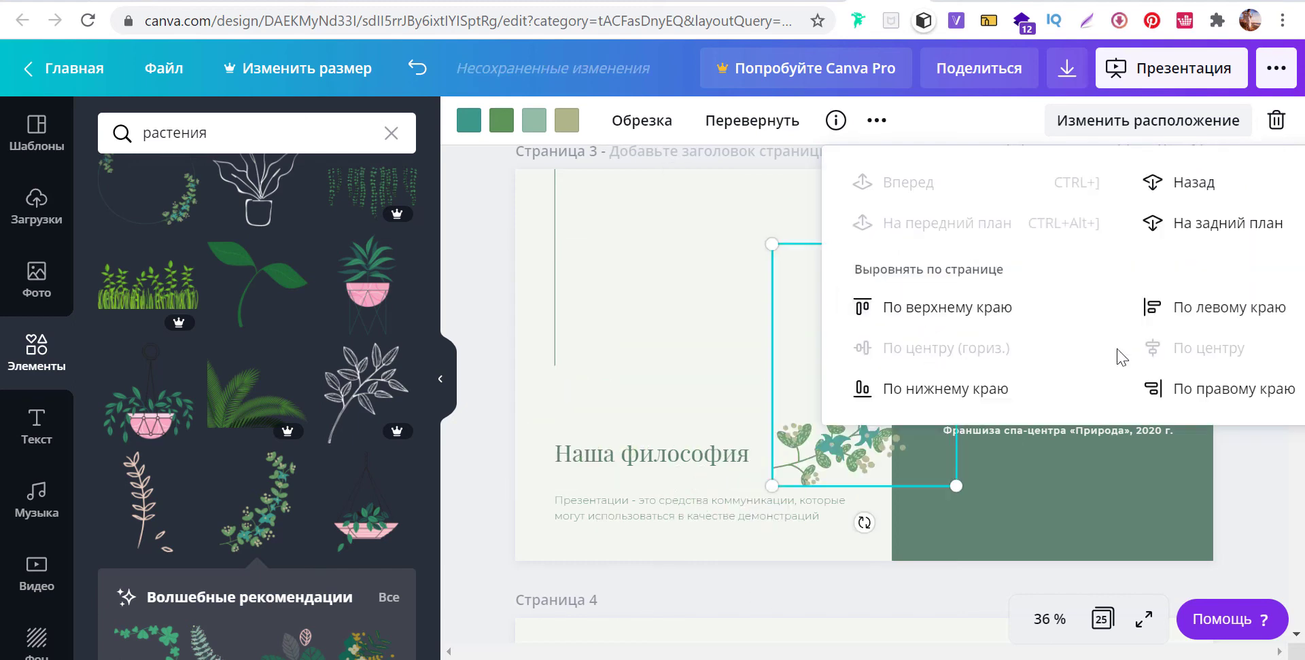
pyautogui.moveTo(879, 354); pyautogui.dragTo(715, 292)
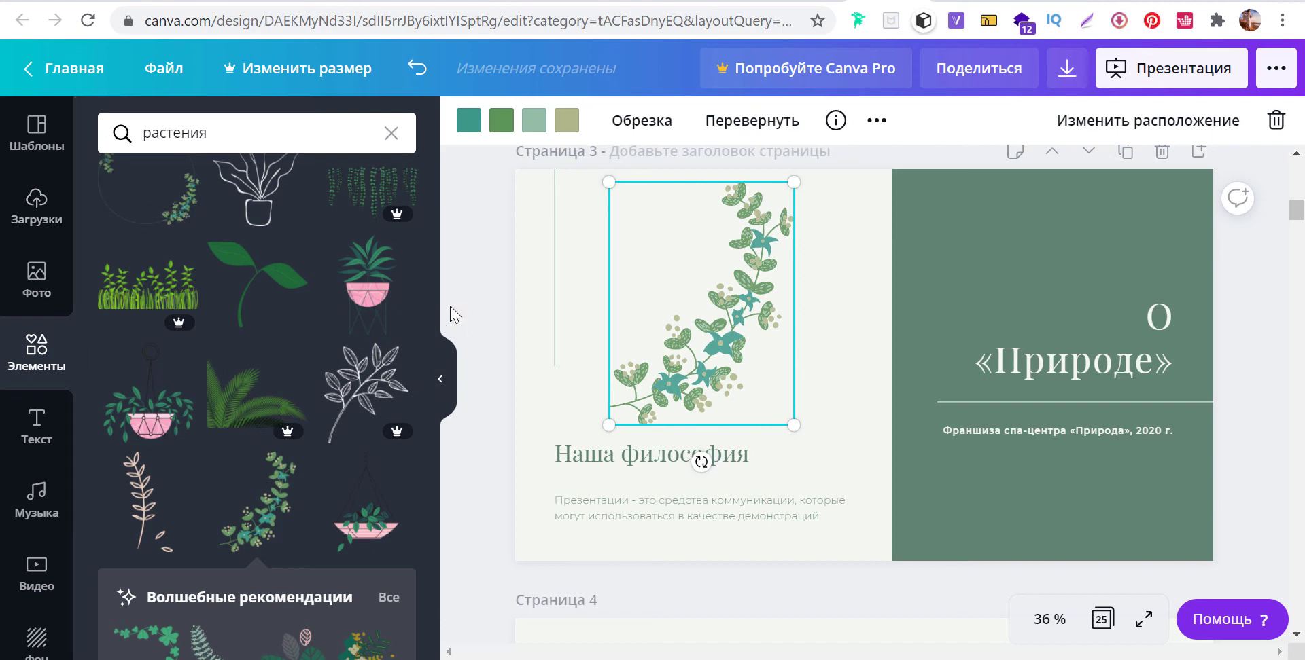
# Place the uploaded yellow flower photo on page 3, reposition it, then remove it.
pyautogui.click(40, 220)
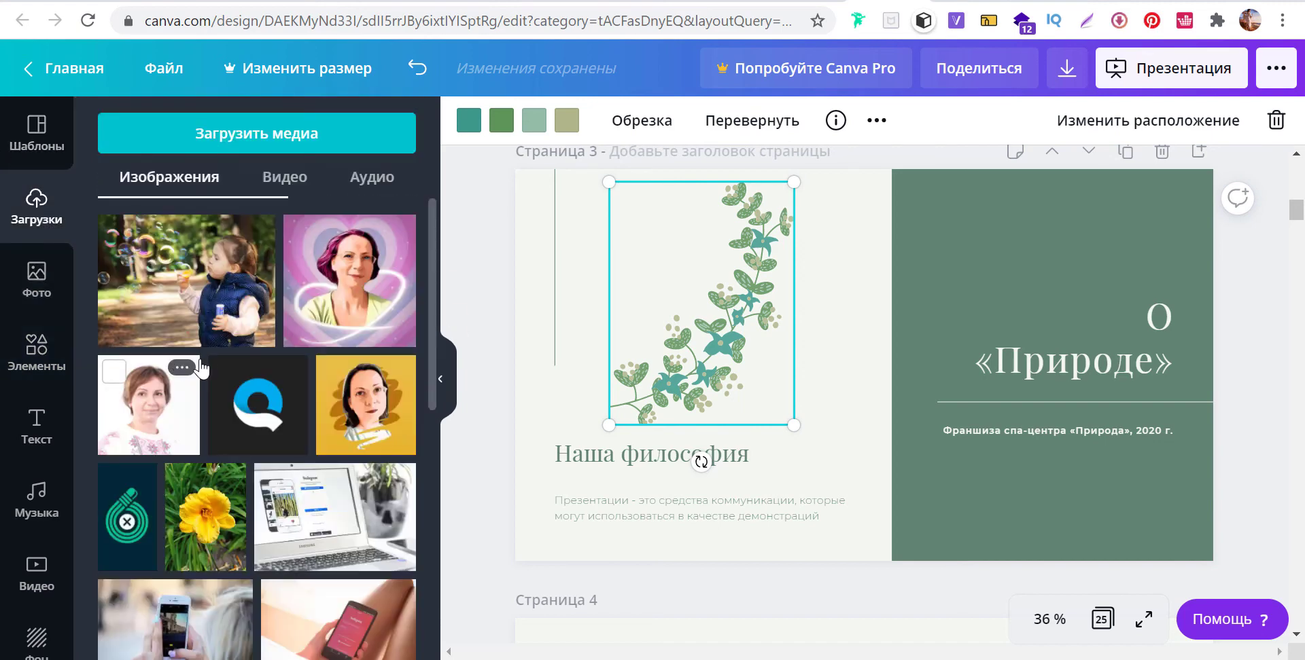
pyautogui.scroll(-2, 201, 367)
pyautogui.scroll(-1, 201, 367)
pyautogui.scroll(-1, 200, 367)
pyautogui.scroll(-1, 202, 366)
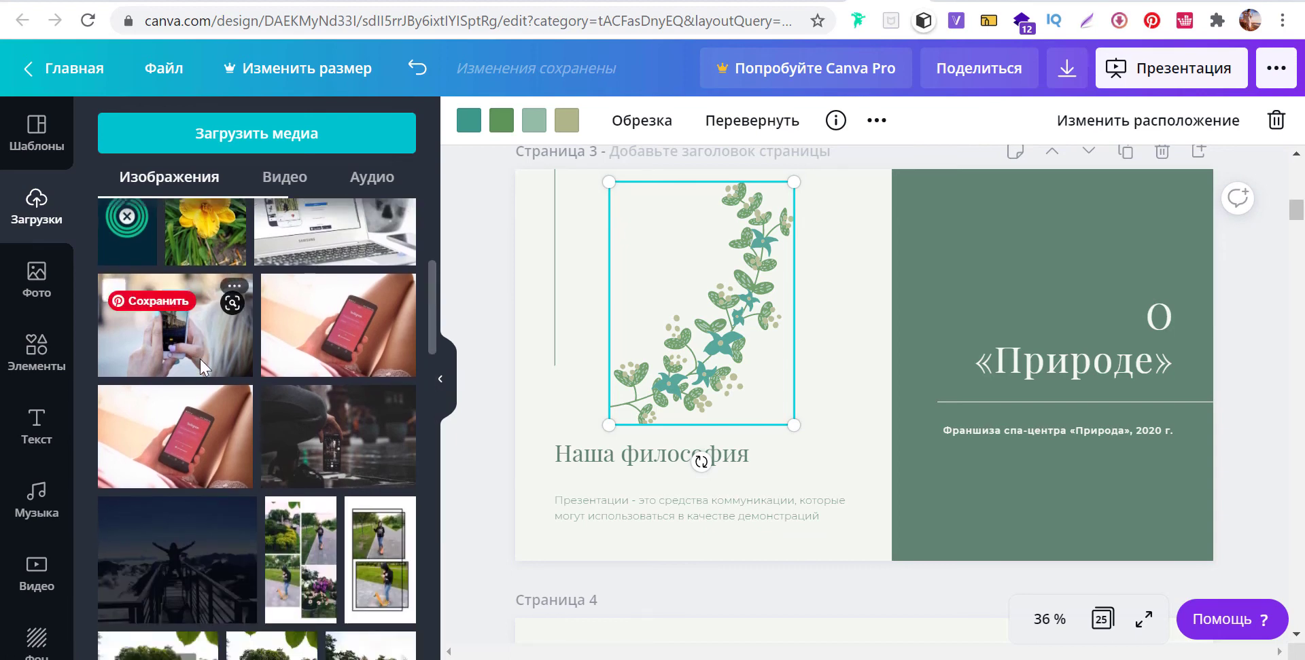
pyautogui.scroll(-2, 200, 359)
pyautogui.scroll(5, 201, 408)
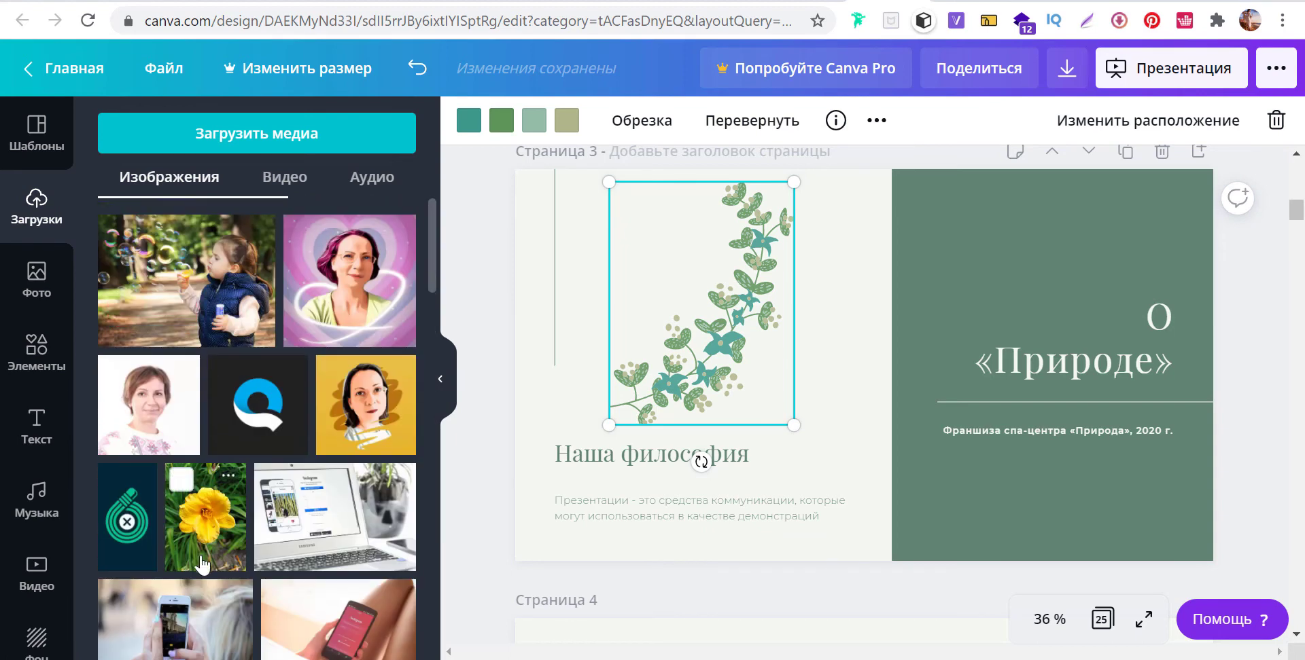
pyautogui.moveTo(202, 544); pyautogui.dragTo(731, 348)
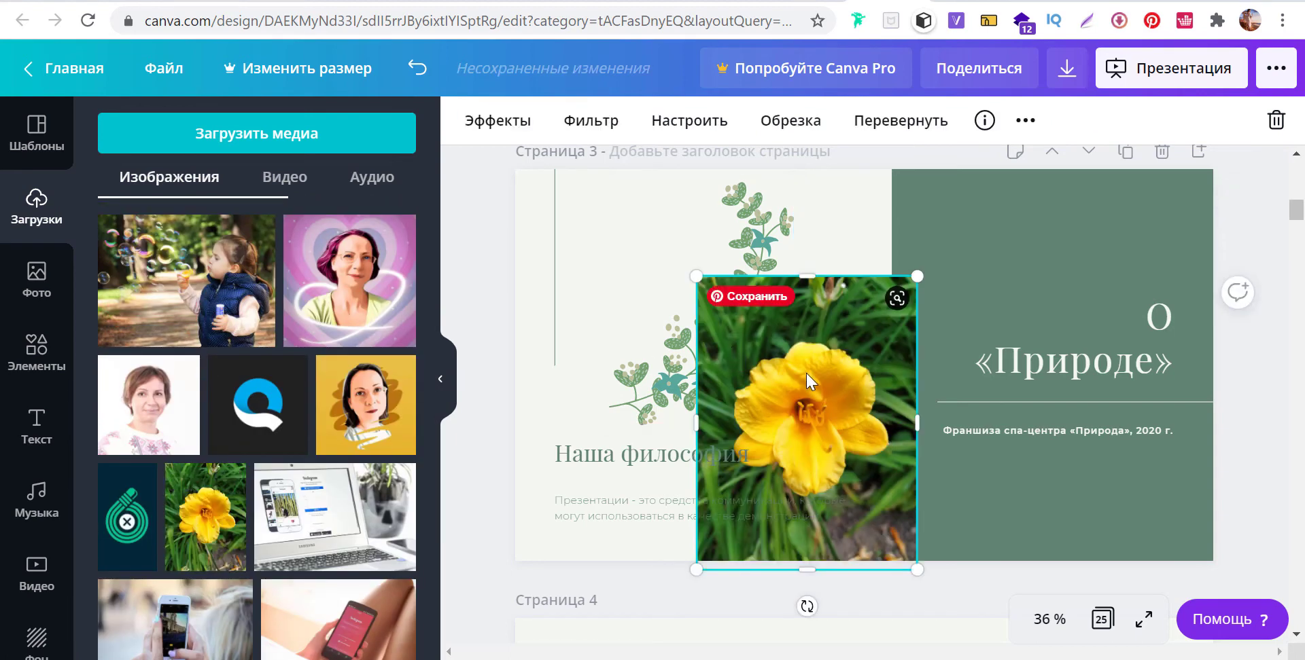
pyautogui.moveTo(824, 372); pyautogui.dragTo(872, 294)
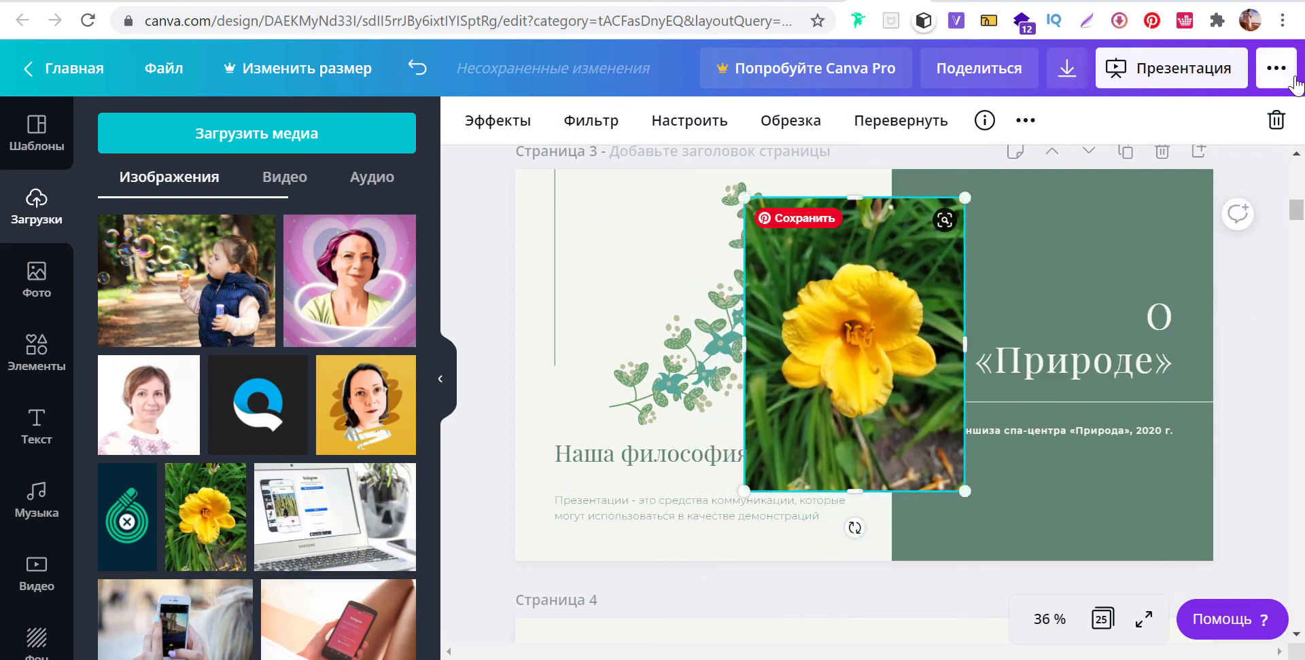
pyautogui.click(1276, 120)
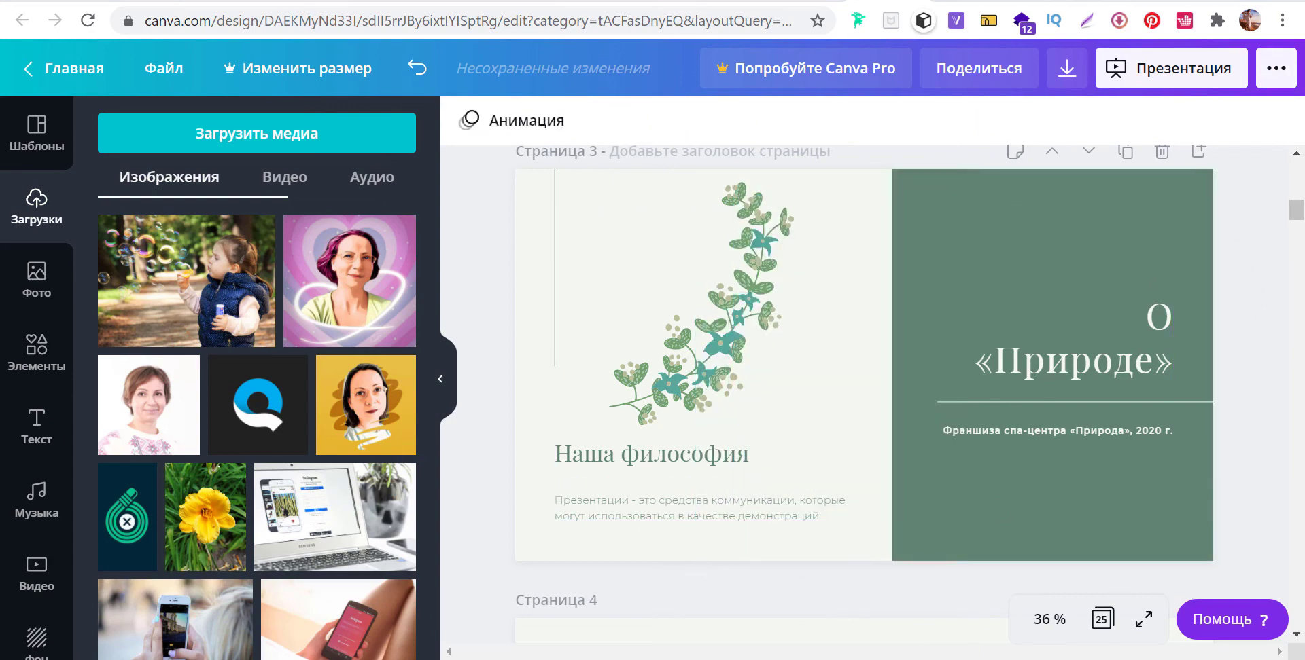
# Upload frost-4766381_1920.jpg onto page 3, shrink it, then delete it.
pyautogui.hotkey('alt', 'Tab')
pyautogui.click(883, 462)
pyautogui.moveTo(1196, 245); pyautogui.dragTo(699, 299)
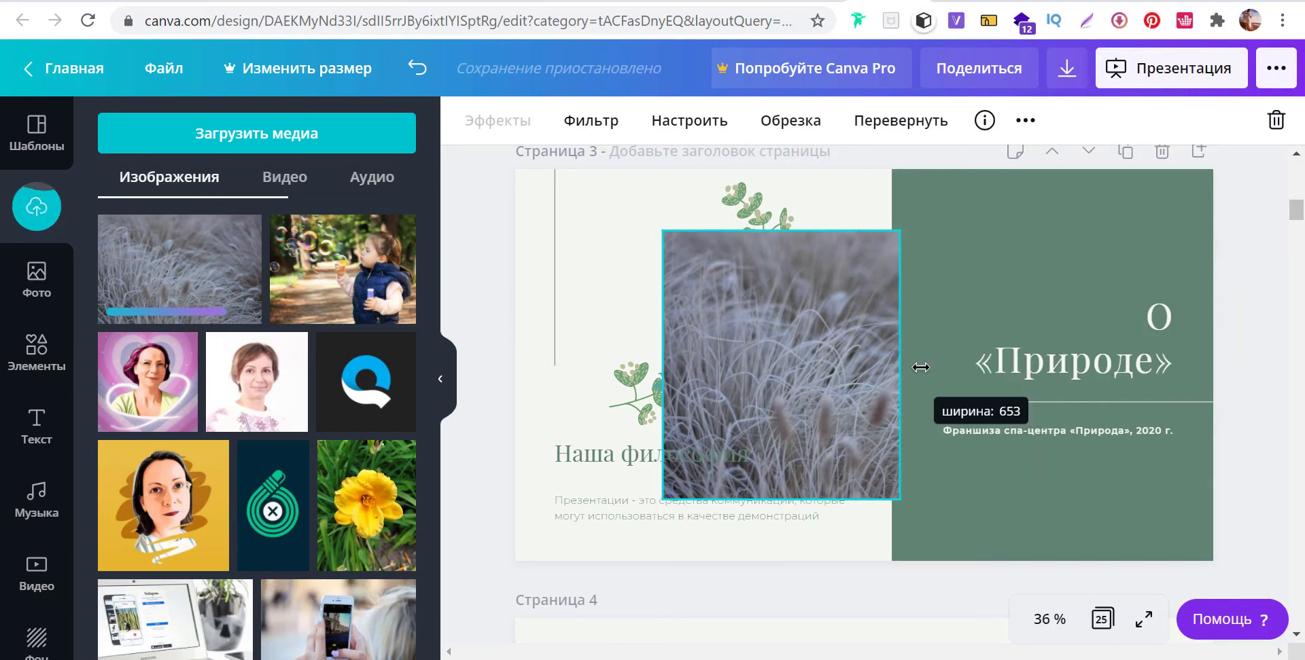
pyautogui.moveTo(916, 367); pyautogui.dragTo(1001, 367)
pyautogui.moveTo(828, 231); pyautogui.dragTo(828, 260)
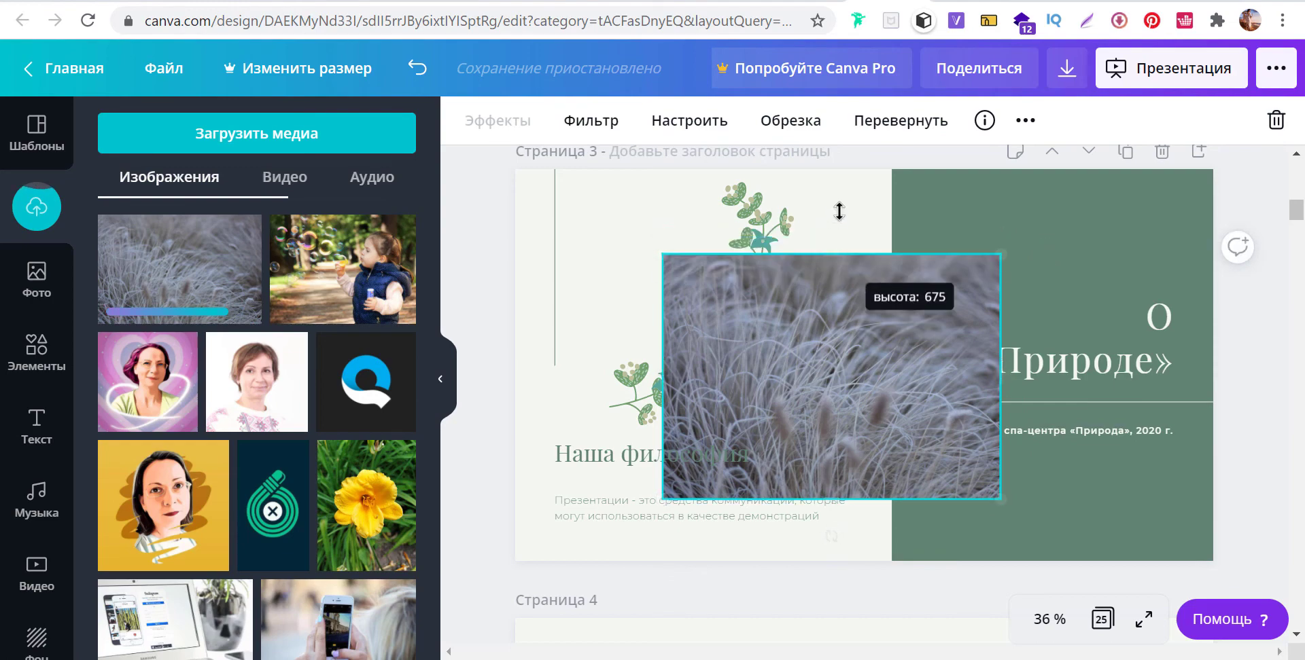
pyautogui.click(1276, 121)
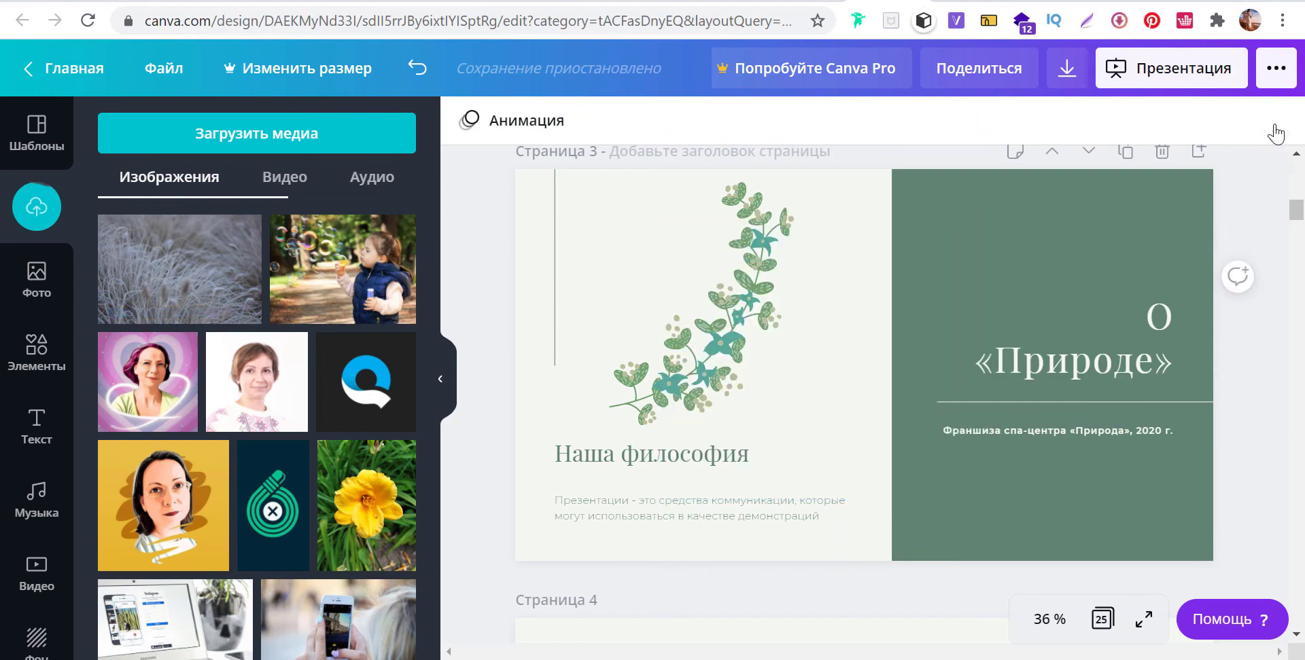
pyautogui.moveTo(1297, 219); pyautogui.dragTo(1297, 214)
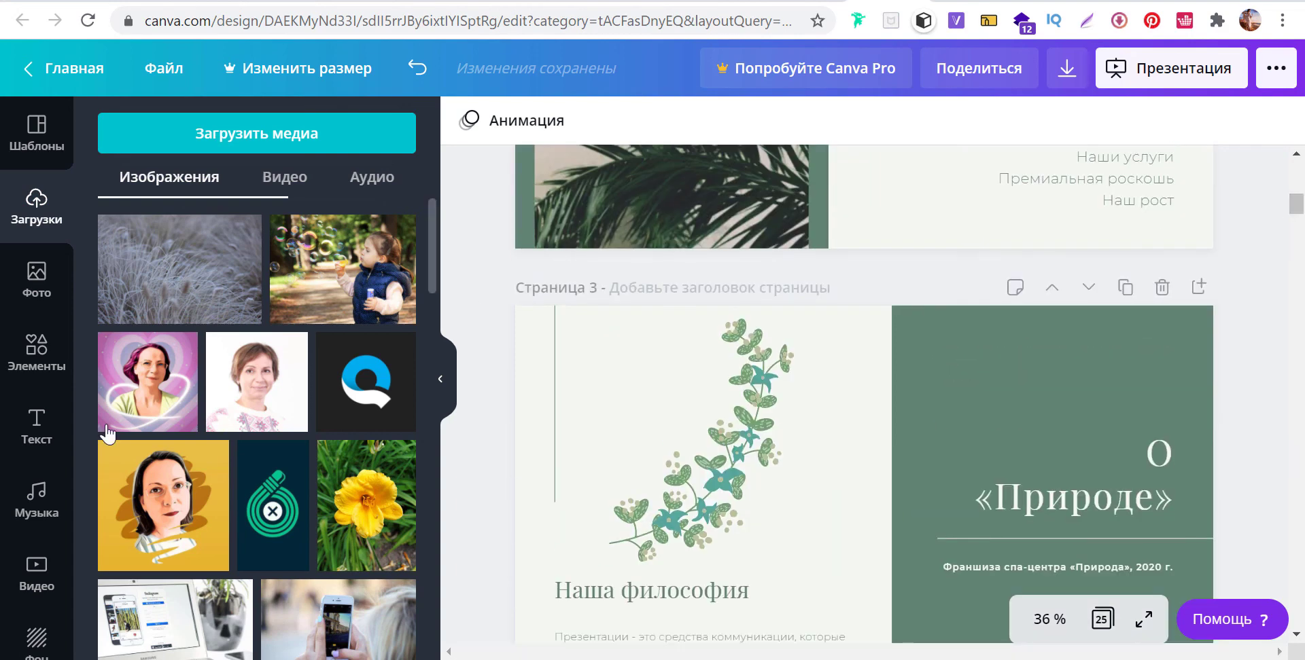
# Close the Uploads panel and open Download, keeping Standard PDF for all 25 pages.
pyautogui.click(439, 381)
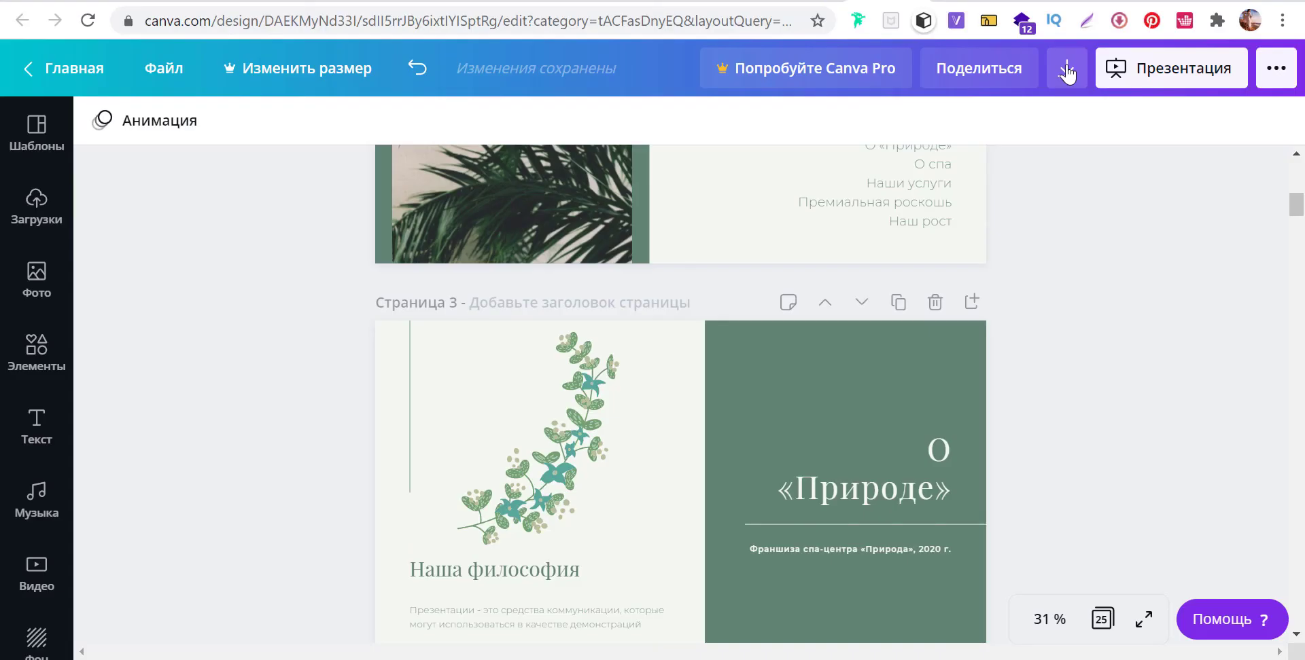
pyautogui.click(1067, 70)
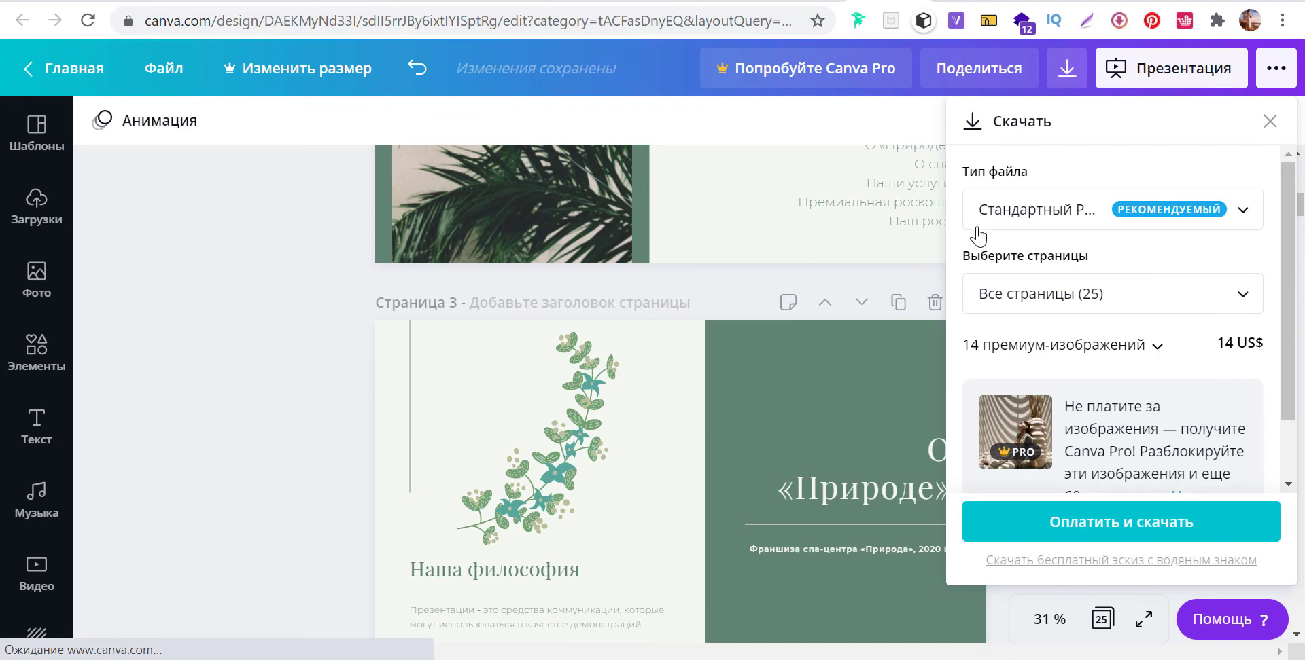
pyautogui.click(1243, 210)
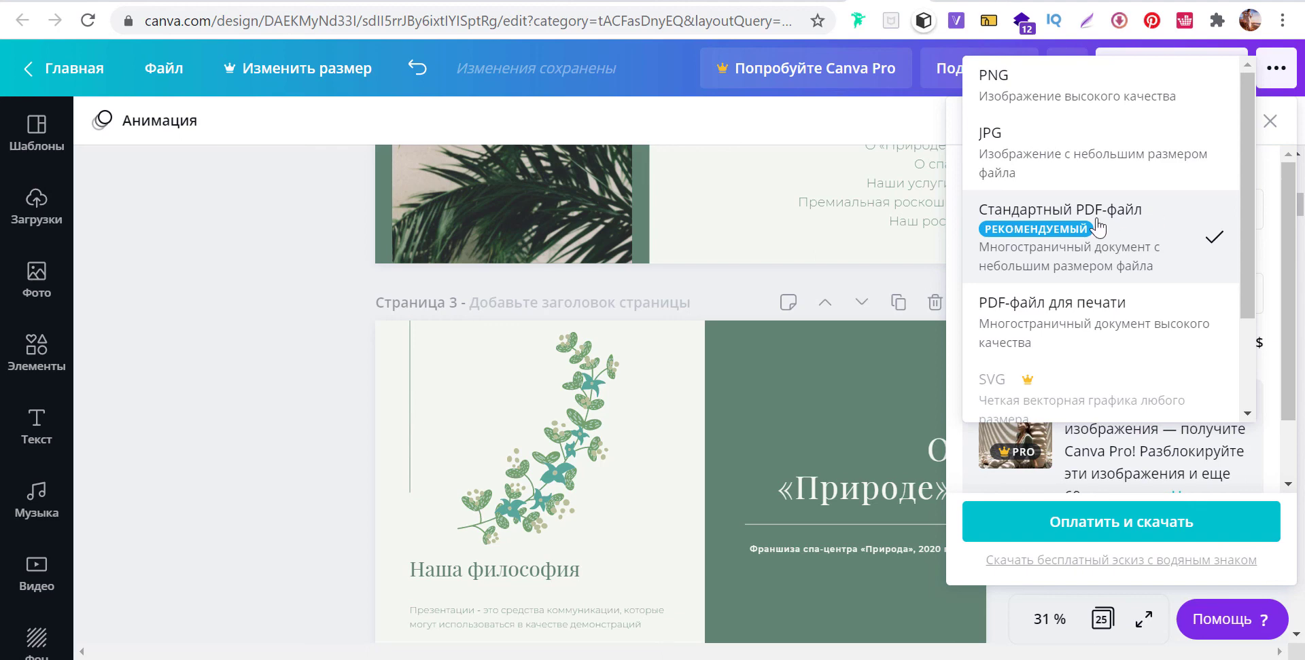
pyautogui.scroll(-2, 1096, 225)
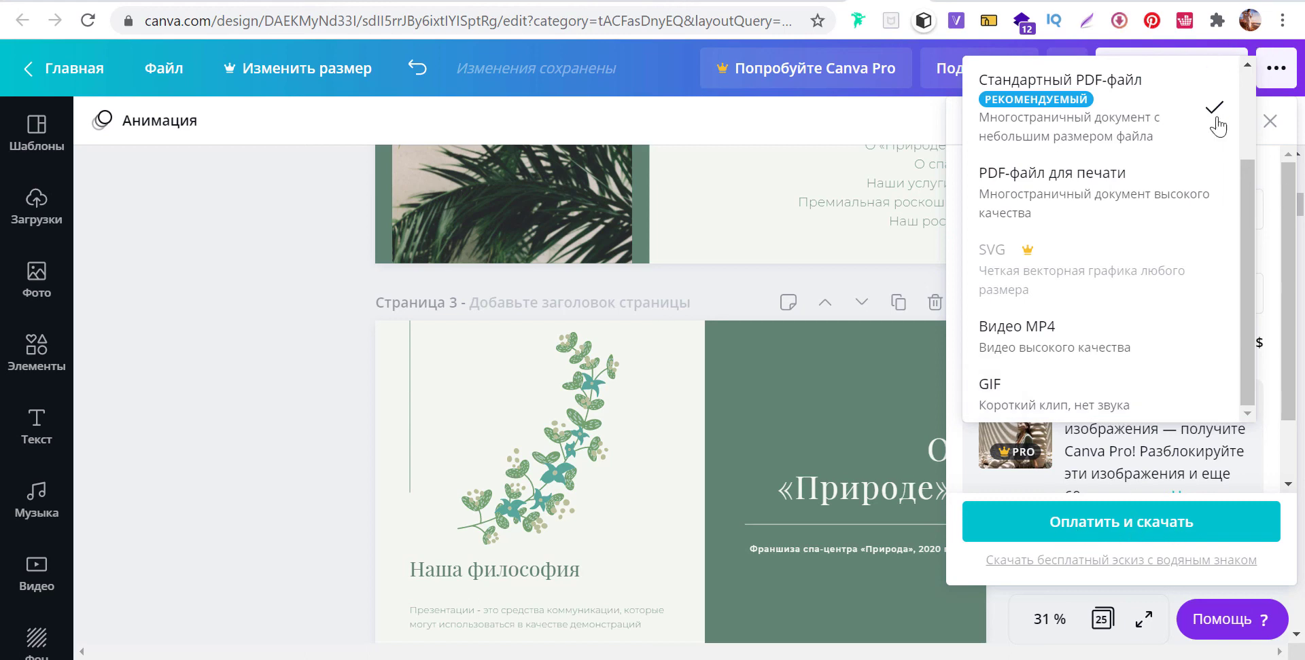
pyautogui.click(1246, 65)
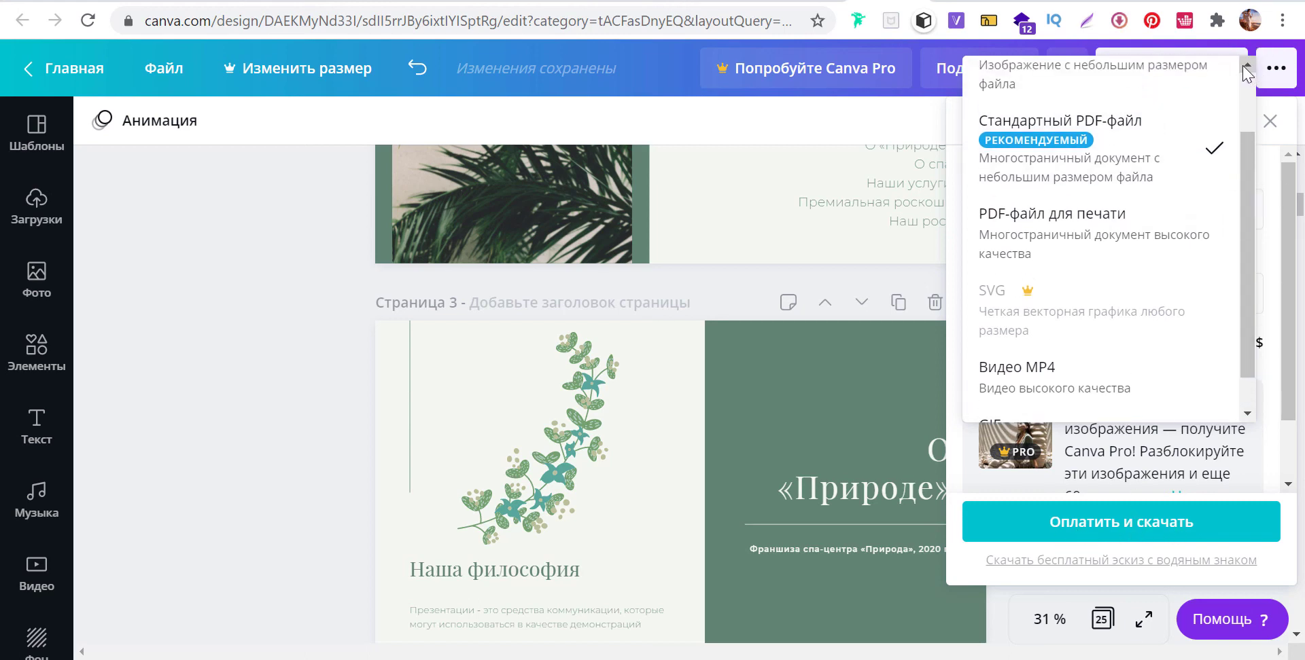
pyautogui.click(1284, 196)
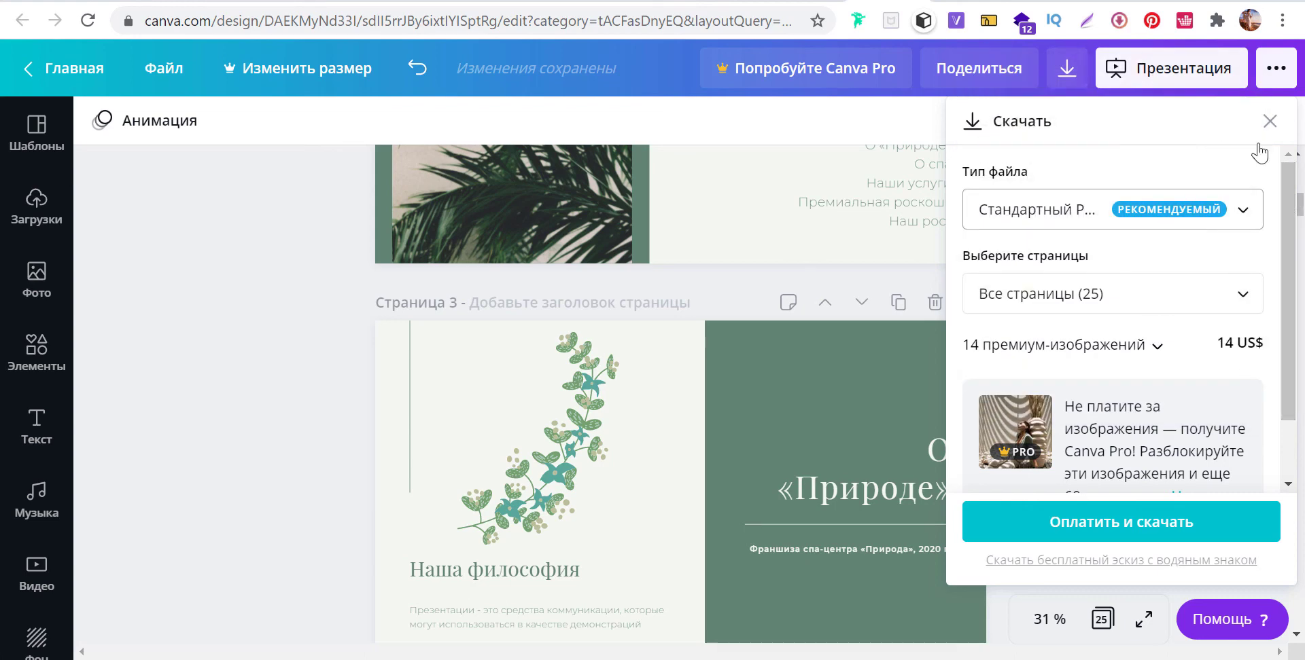
# Close the download options and select the woman photo on page 8.
pyautogui.click(830, 132)
pyautogui.scroll(-3, 826, 410)
pyautogui.scroll(-7, 827, 411)
pyautogui.scroll(-3, 843, 411)
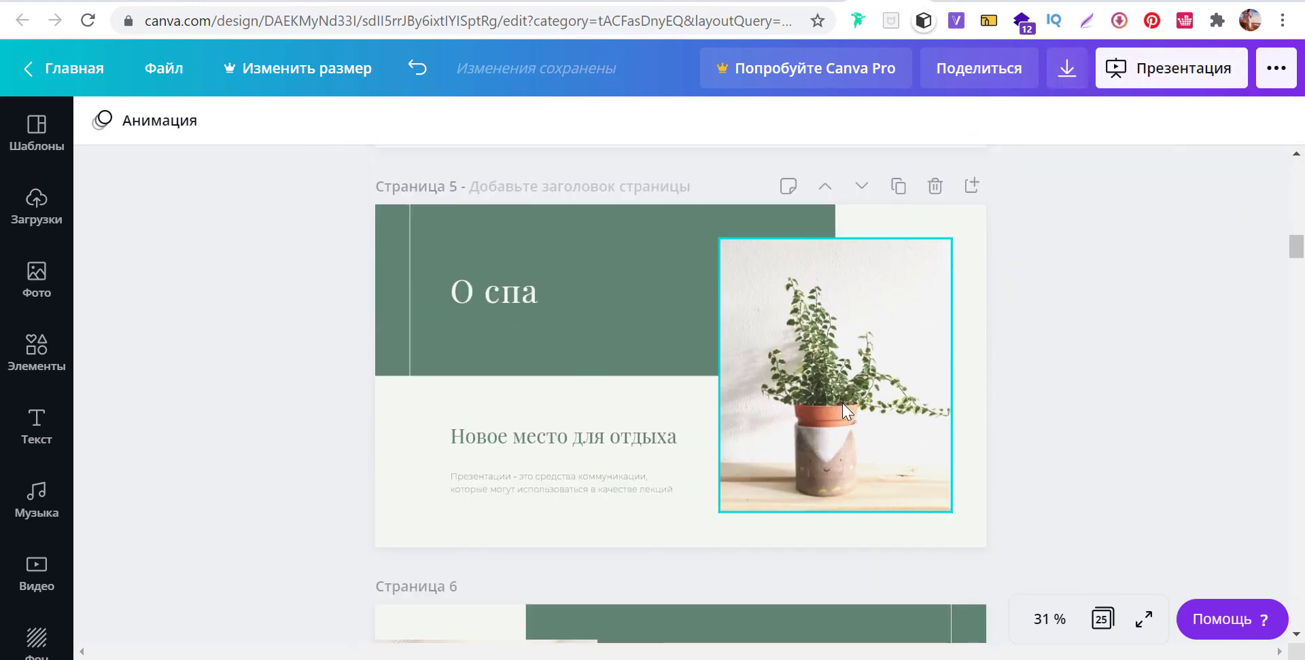
pyautogui.scroll(-5, 842, 411)
pyautogui.scroll(-6, 842, 411)
pyautogui.scroll(-6, 843, 412)
pyautogui.scroll(-2, 845, 408)
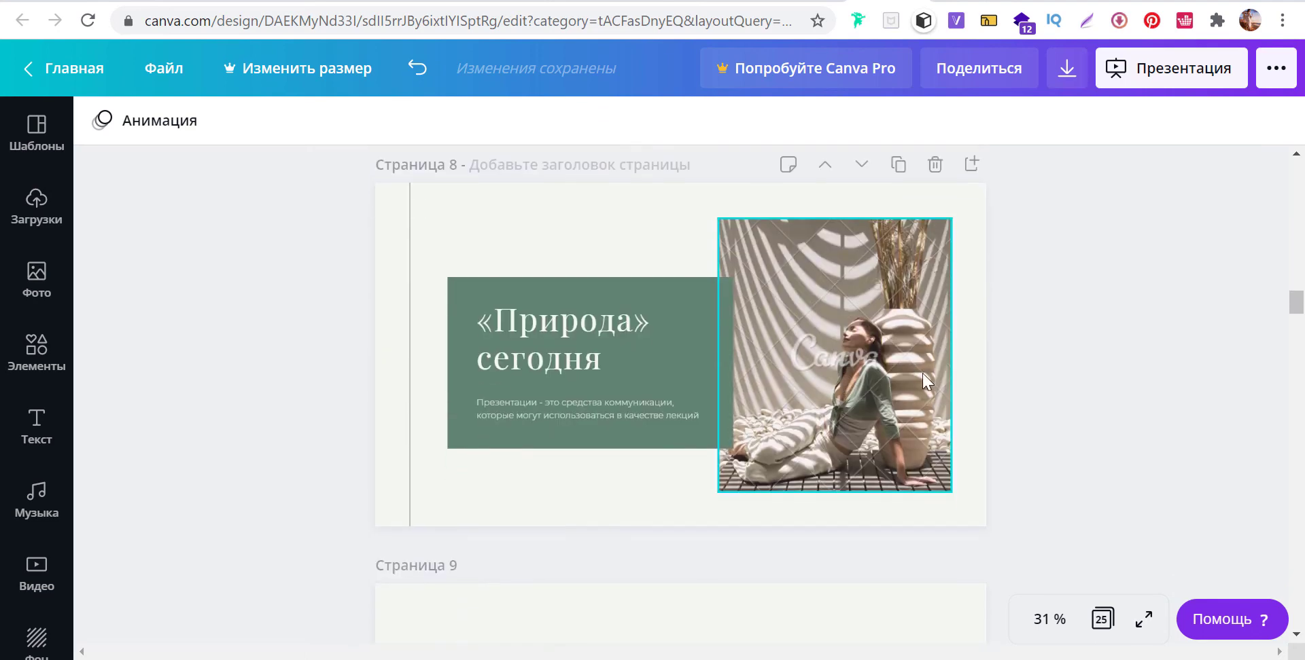
pyautogui.click(910, 370)
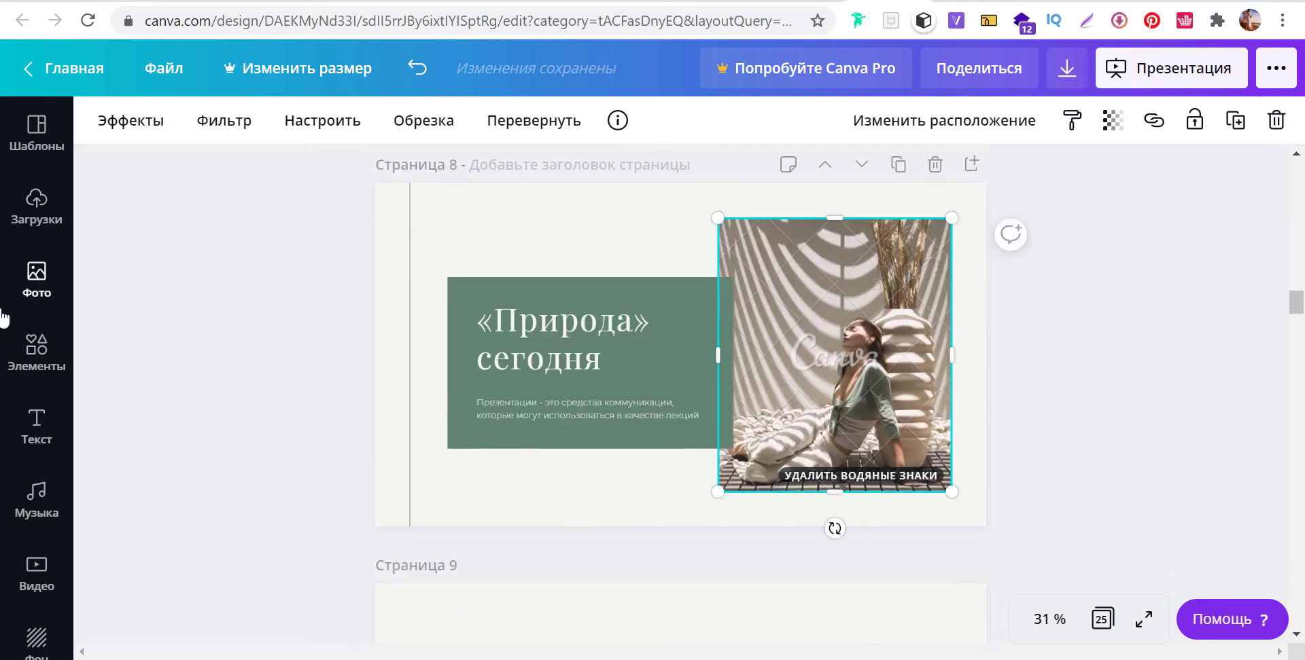
# Replace it with a free rubber-plant photo from the 'растения' photo results.
pyautogui.click(43, 293)
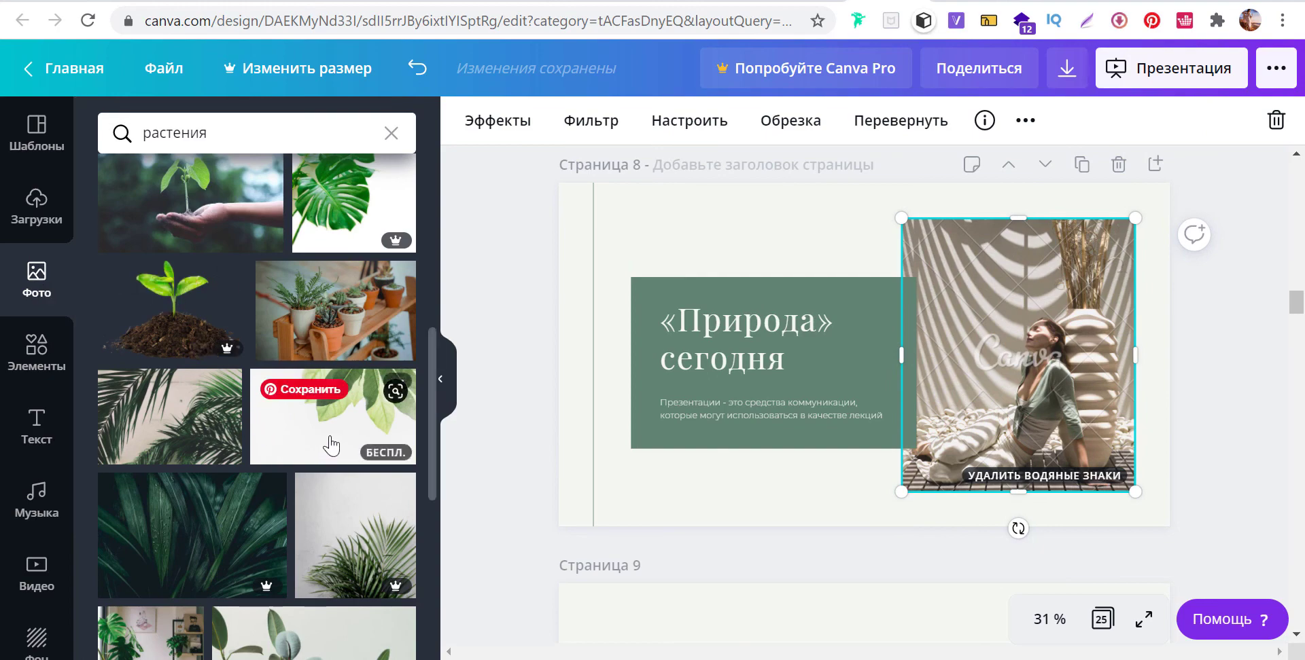
pyautogui.scroll(-3, 313, 475)
pyautogui.moveTo(312, 469); pyautogui.dragTo(1078, 353)
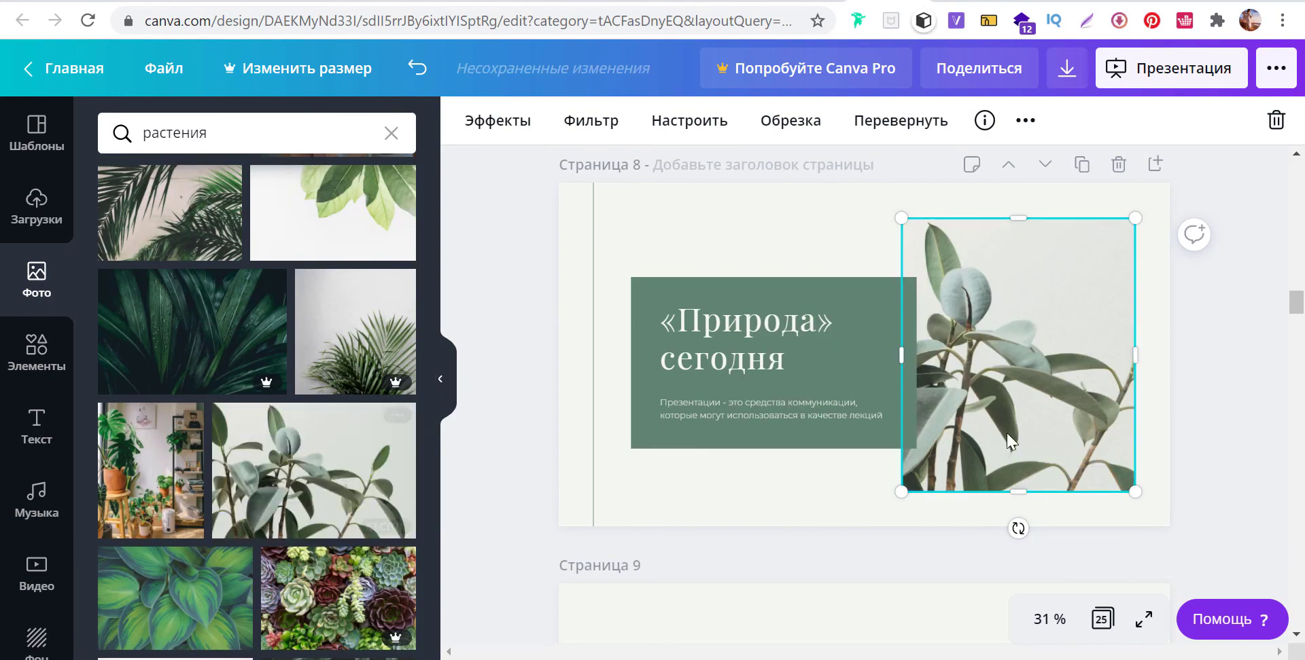
pyautogui.scroll(-2, 1005, 436)
pyautogui.scroll(-5, 967, 496)
pyautogui.scroll(-5, 906, 512)
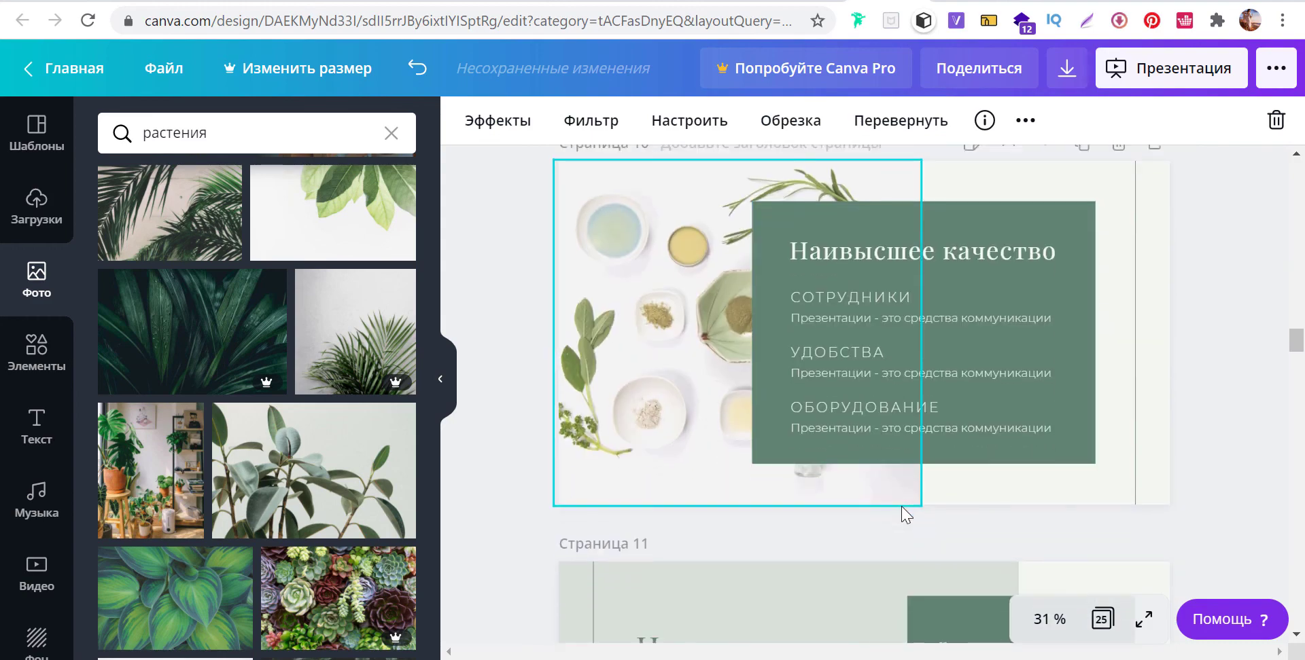
pyautogui.scroll(-5, 904, 513)
pyautogui.scroll(-5, 904, 513)
pyautogui.scroll(-5, 902, 511)
pyautogui.scroll(-3, 902, 511)
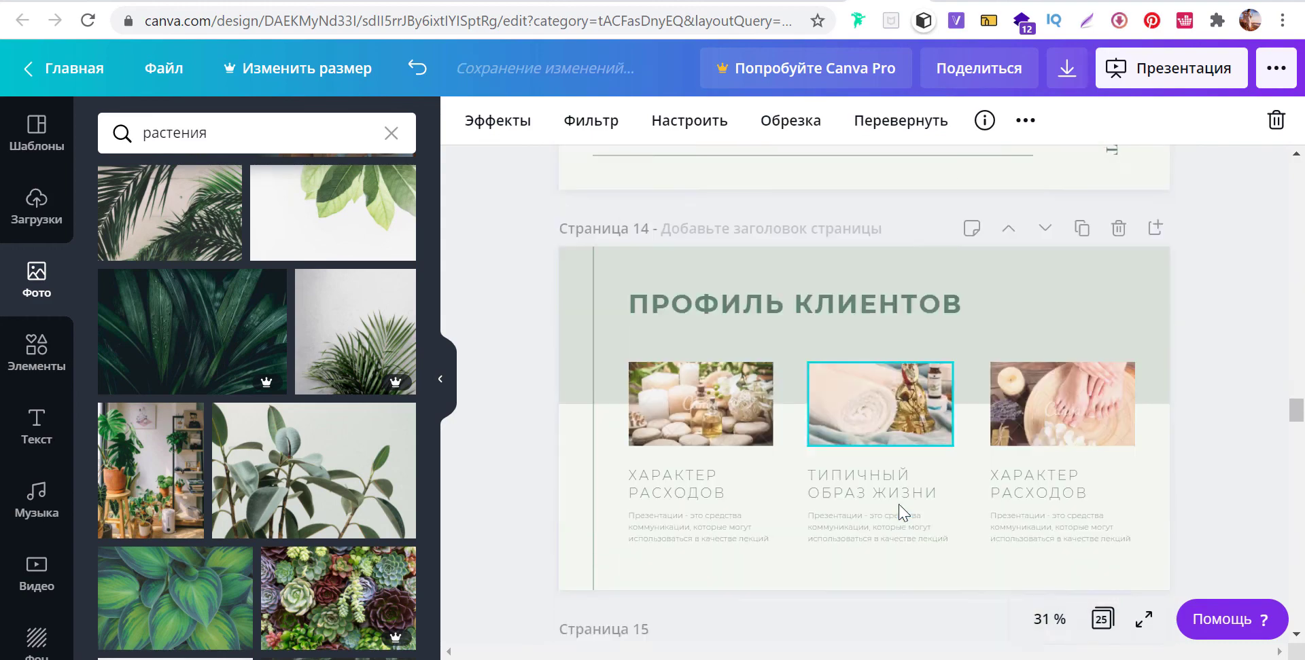
pyautogui.scroll(-3, 700, 204)
# Search Photos for 'портрет' and fill page 15's two partner circles with portraits.
pyautogui.scroll(-3, 683, 401)
pyautogui.click(683, 400)
pyautogui.click(169, 133)
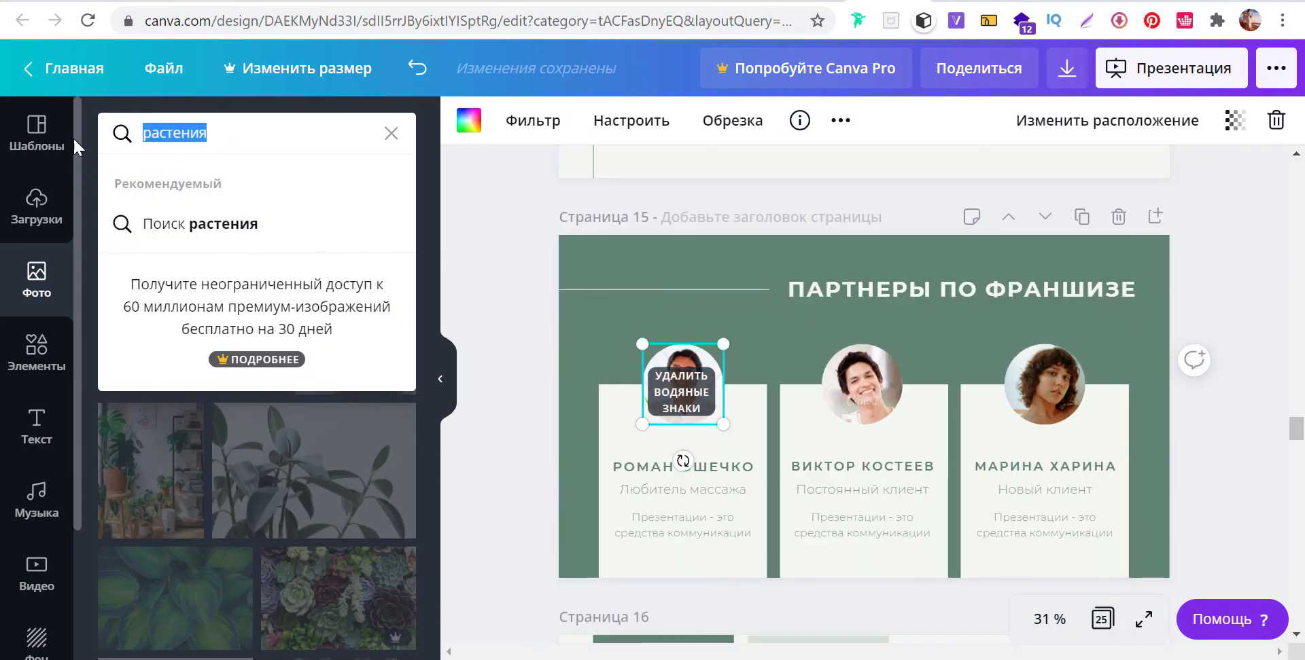
pyautogui.write('портрет')
pyautogui.press('Return')
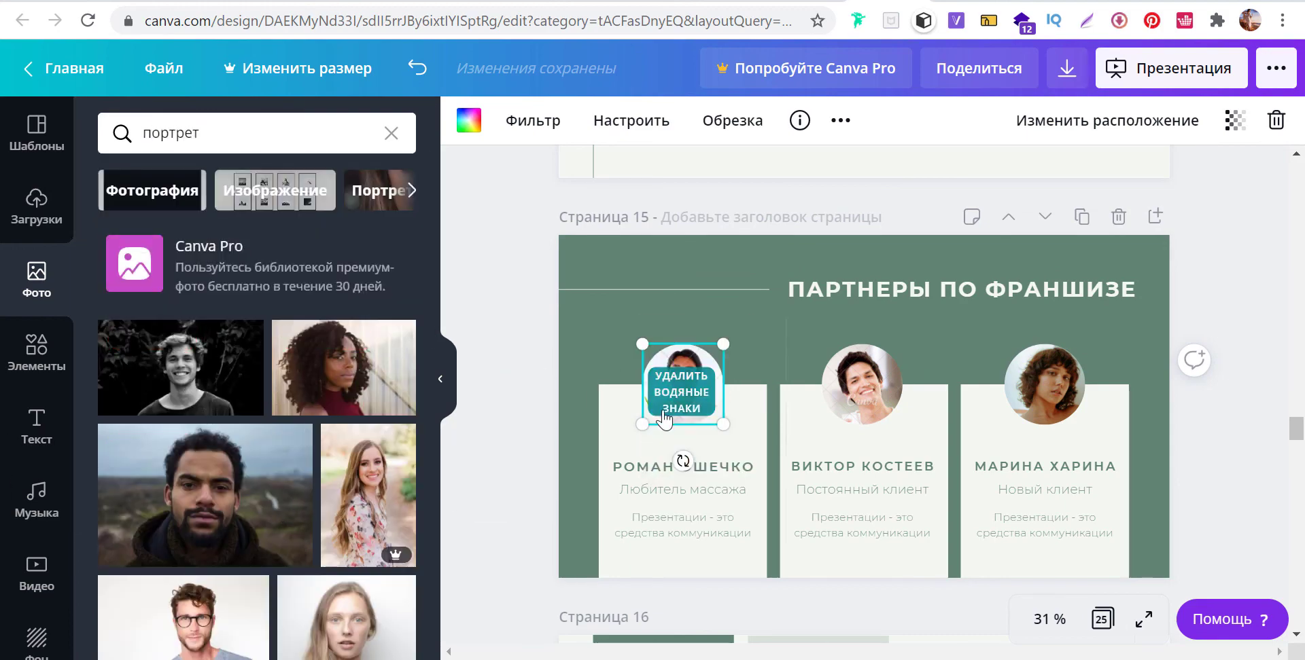
pyautogui.click(355, 502)
pyautogui.hotkey('ctrl', 'z')
pyautogui.scroll(-5, 325, 543)
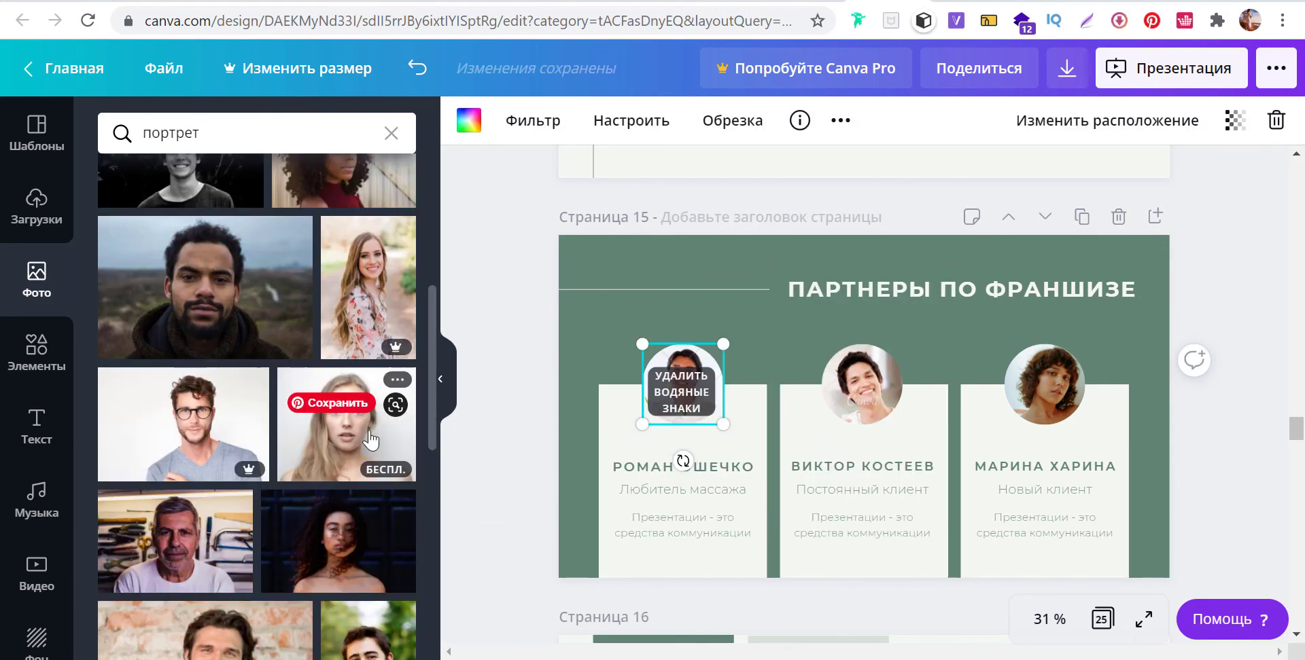
pyautogui.moveTo(346, 421); pyautogui.dragTo(661, 359)
pyautogui.scroll(-2, 339, 435)
pyautogui.moveTo(336, 438)
pyautogui.mouseDown()
pyautogui.moveTo(776, 340)
pyautogui.moveTo(856, 356)
pyautogui.mouseUp()
# Undo an accidental portrait drop on page 20, restoring the original spa photo.
pyautogui.scroll(-20, 1020, 421)
pyautogui.scroll(4, 977, 448)
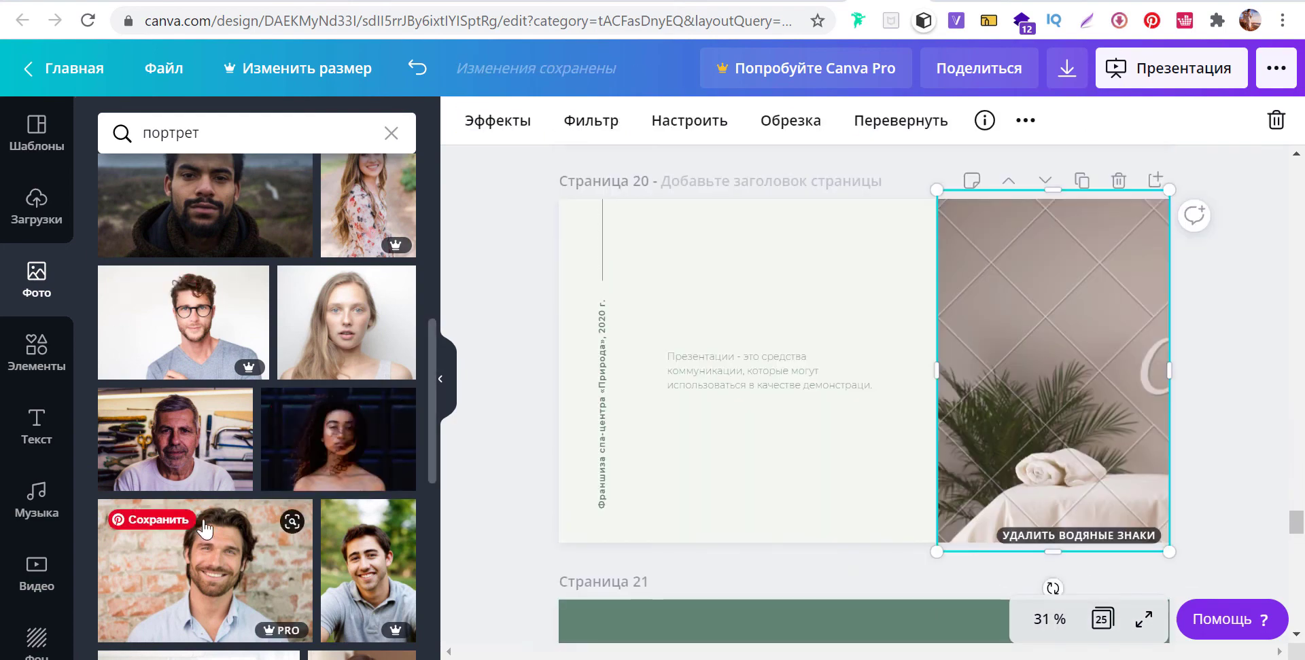
pyautogui.scroll(-5, 259, 408)
pyautogui.moveTo(345, 331); pyautogui.dragTo(1289, 127)
pyautogui.hotkey('ctrl', 'z')
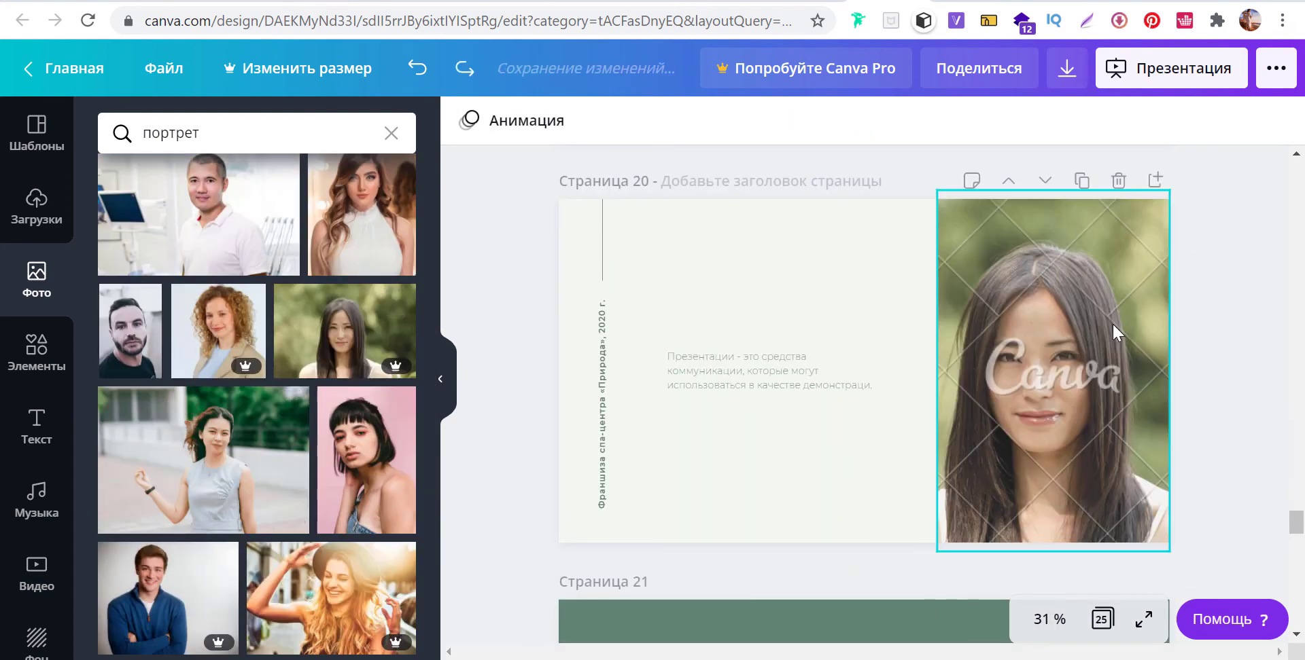
pyautogui.hotkey('ctrl', 'z')
pyautogui.scroll(-3, 204, 407)
pyautogui.scroll(-8, 1119, 499)
pyautogui.scroll(-3, 1119, 499)
# Search 'интерьер' and replace page 20's spa photo with the leaf-wallpaper room.
pyautogui.click(204, 133)
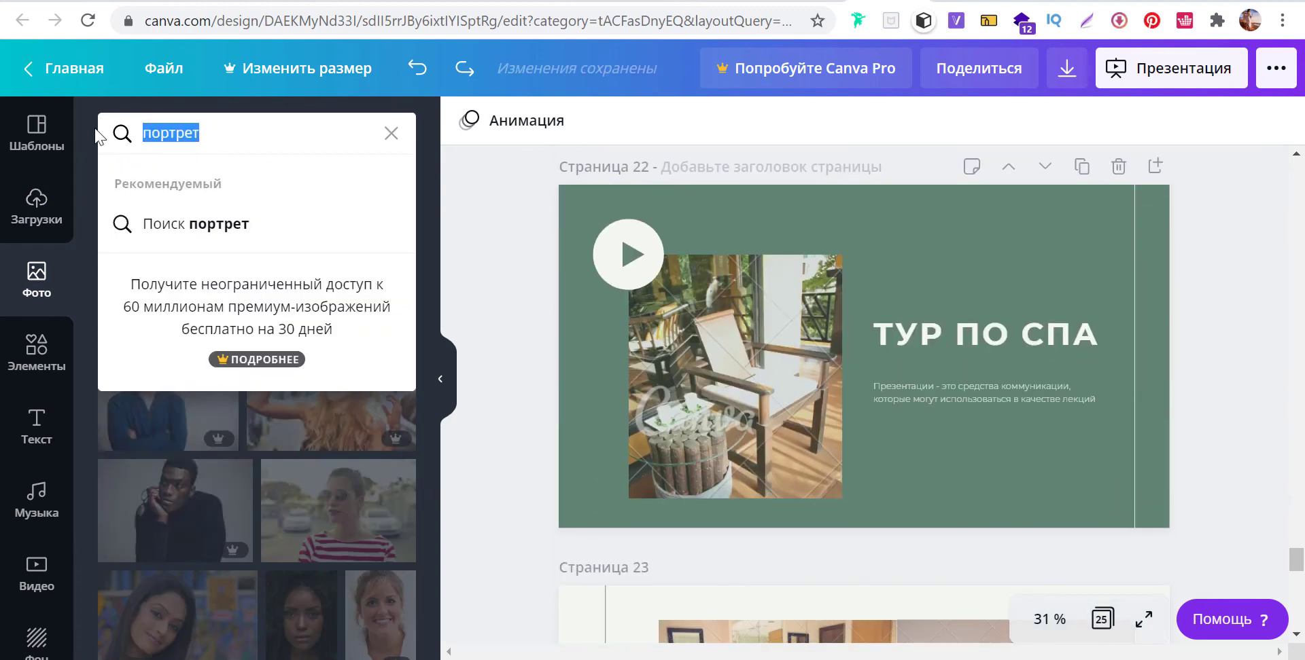
pyautogui.write('интерьер')
pyautogui.press('Return')
pyautogui.scroll(10, 1098, 345)
pyautogui.click(175, 474)
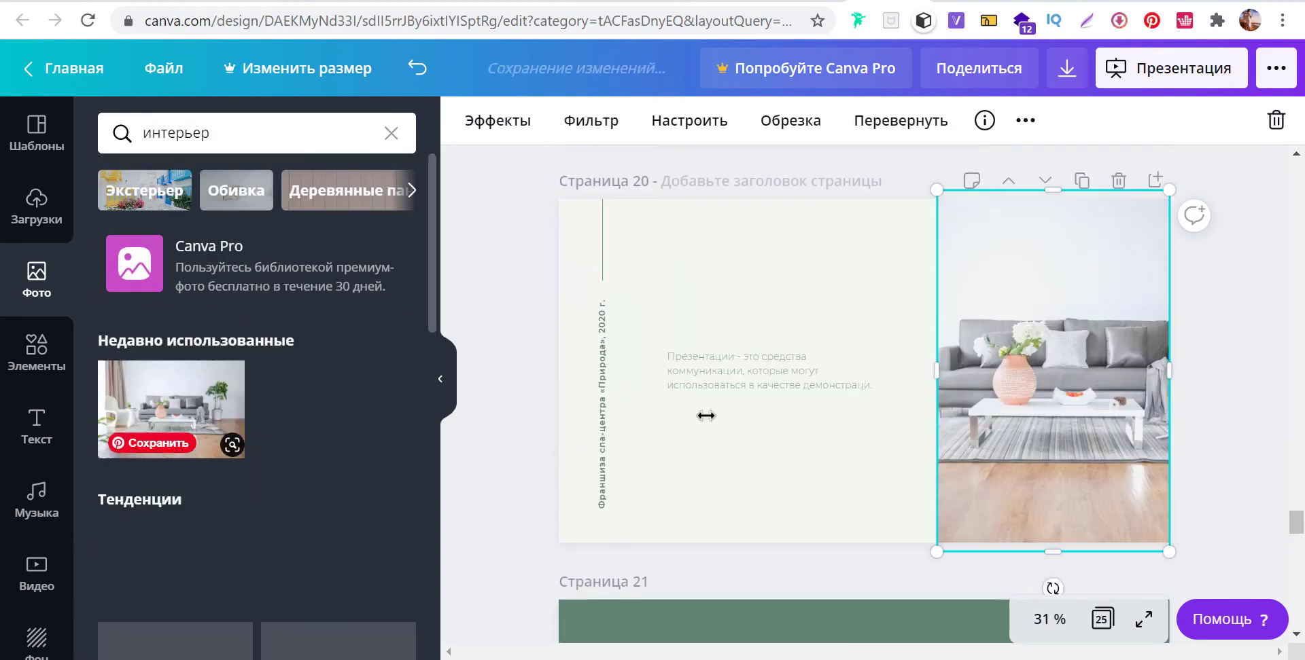
pyautogui.scroll(-3, 204, 442)
pyautogui.click(273, 504)
pyautogui.scroll(-3, 273, 505)
pyautogui.click(303, 390)
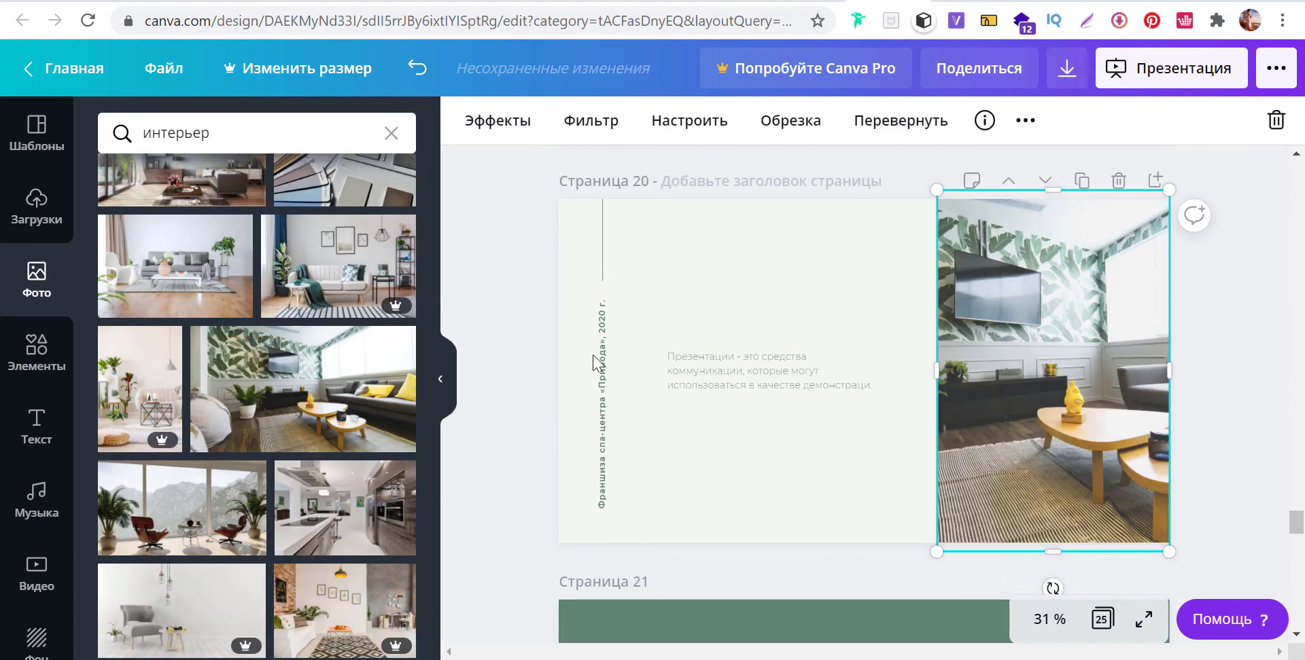
# Run a portrait search and swap three page 24 team photos for portraits.
pyautogui.scroll(-10, 693, 362)
pyautogui.scroll(-5, 764, 261)
pyautogui.click(721, 205)
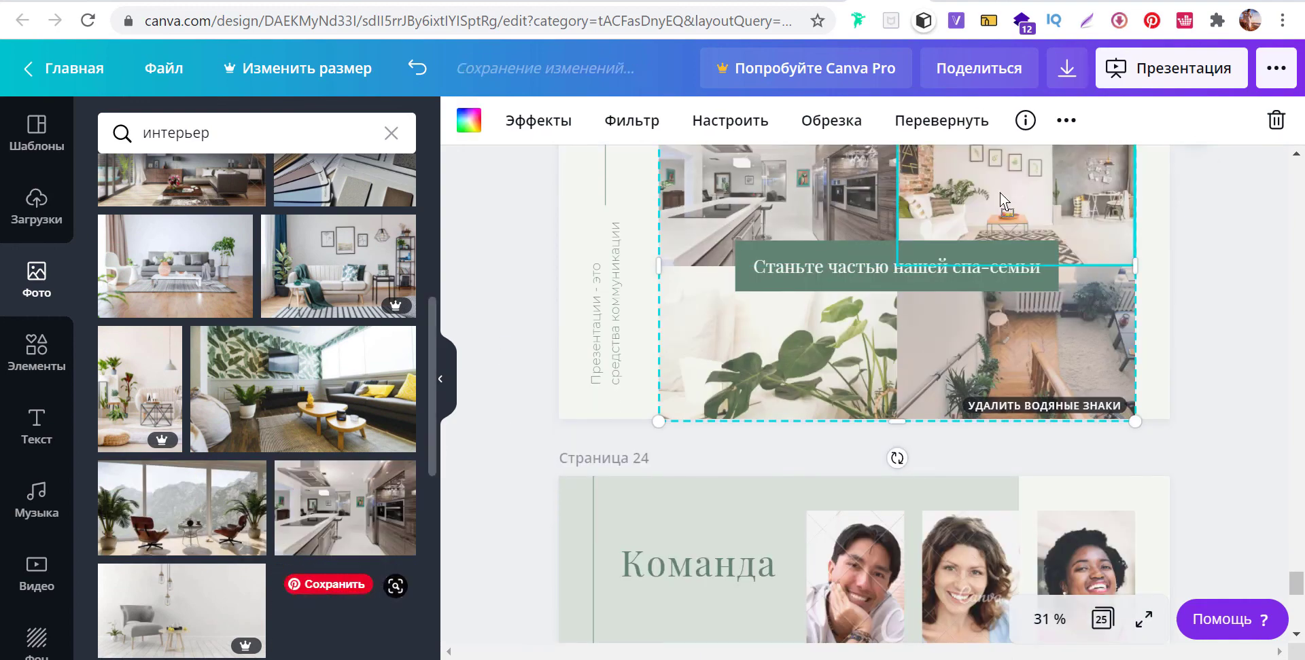
pyautogui.scroll(-3, 1000, 193)
pyautogui.click(866, 378)
pyautogui.write('по')
pyautogui.click(170, 224)
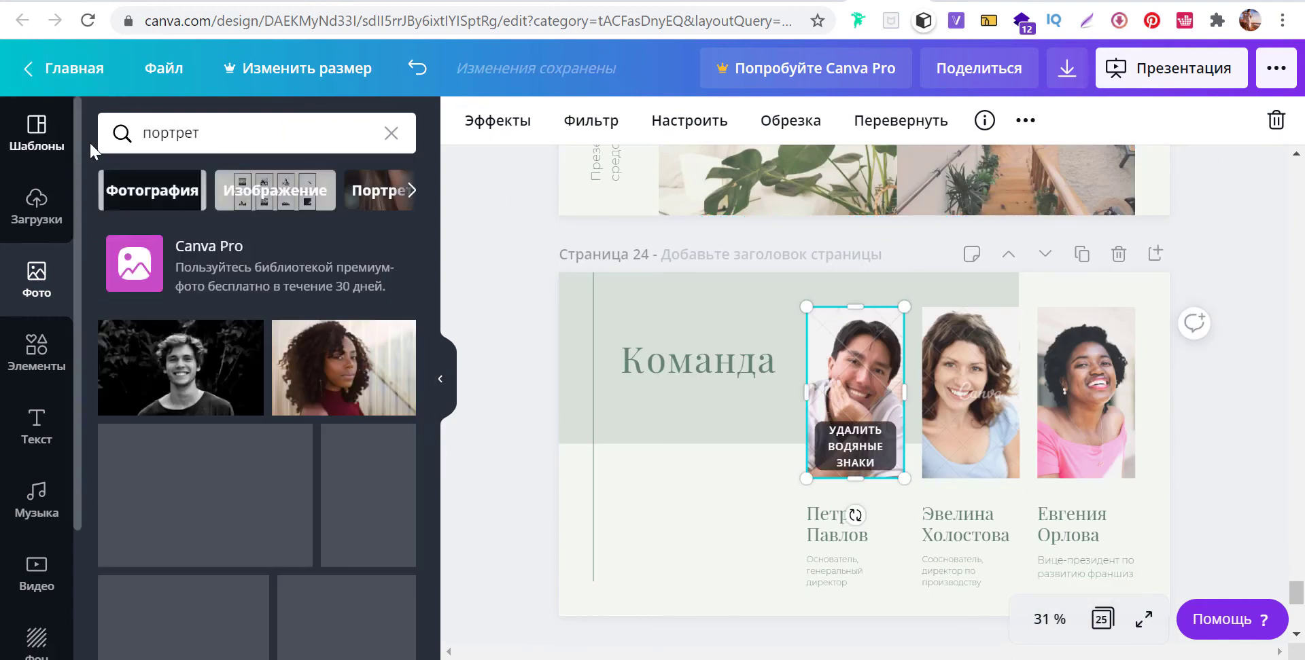
pyautogui.click(343, 367)
pyautogui.click(971, 393)
pyautogui.click(180, 567)
pyautogui.scroll(-5, 1048, 462)
# Download all 25 pages as a Standard PDF with Скачать.
pyautogui.click(1061, 74)
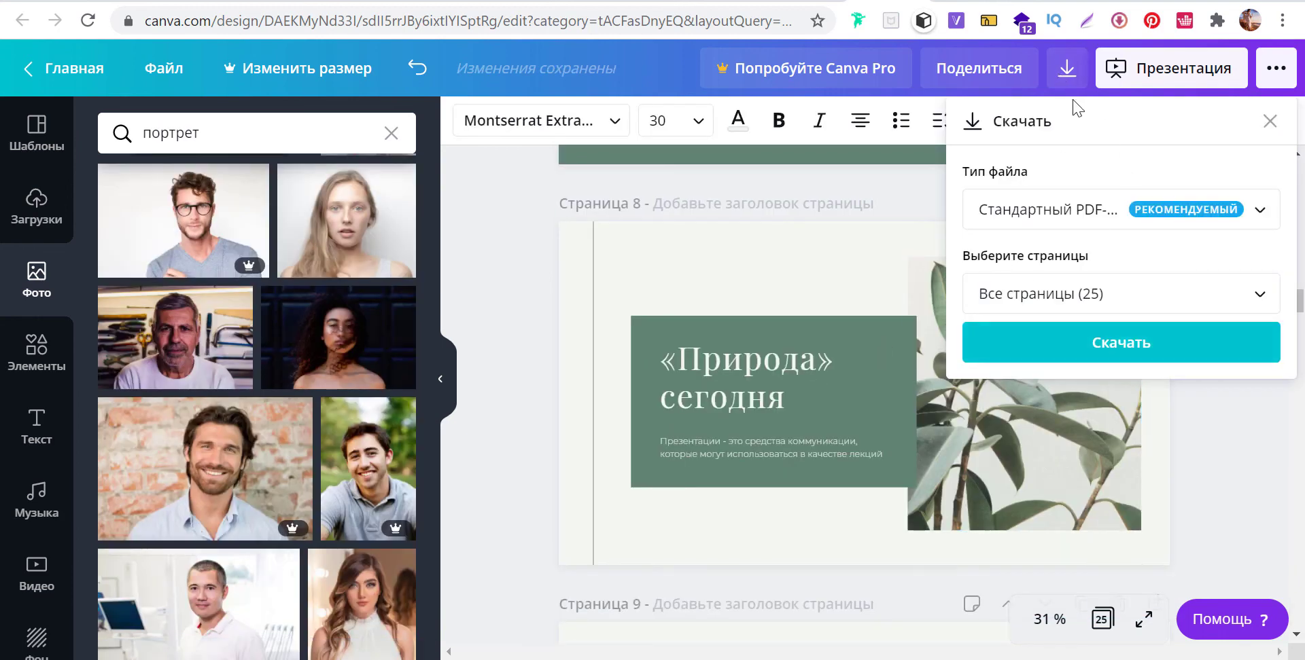
pyautogui.click(1118, 348)
pyautogui.scroll(-6, 1147, 297)
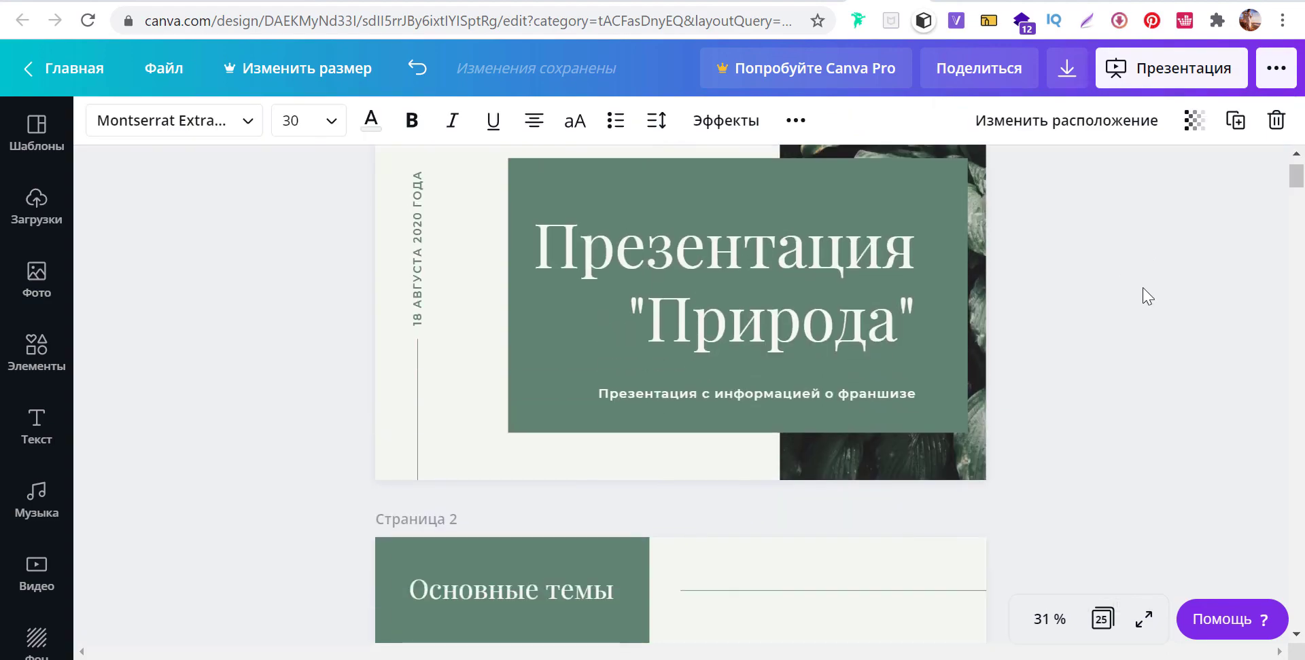
pyautogui.scroll(-3, 1147, 297)
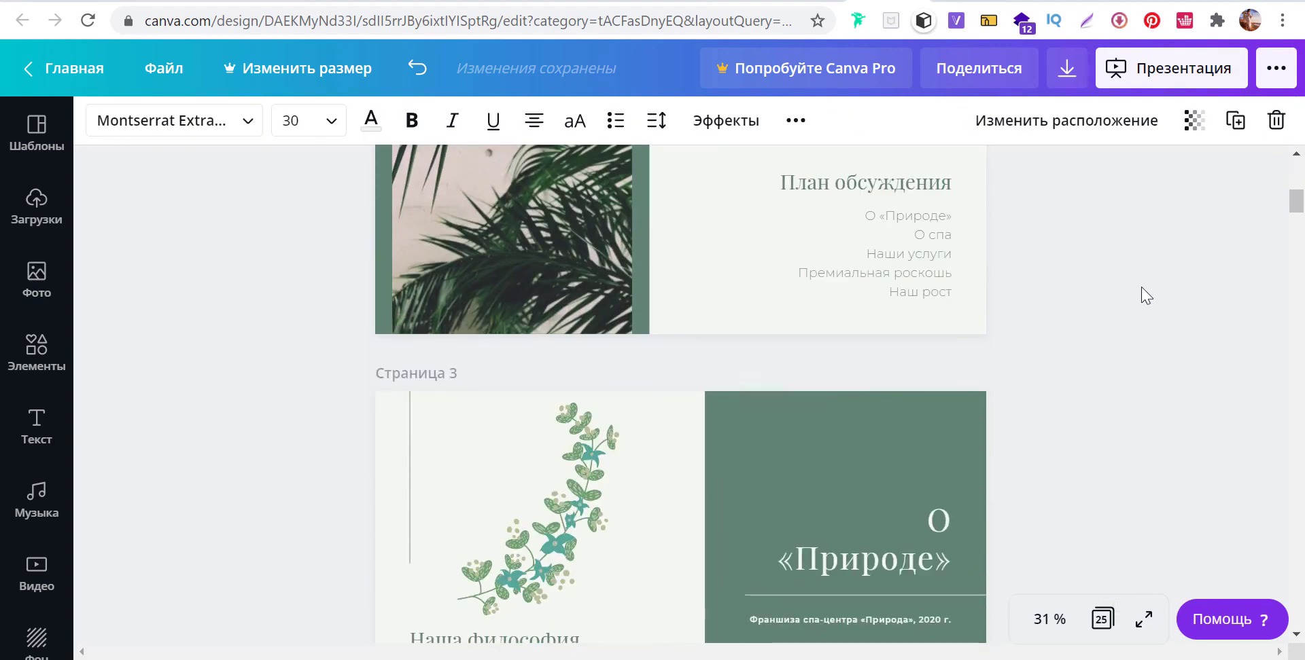
pyautogui.scroll(-1, 1147, 297)
pyautogui.scroll(-2, 1147, 297)
pyautogui.scroll(-4, 1147, 297)
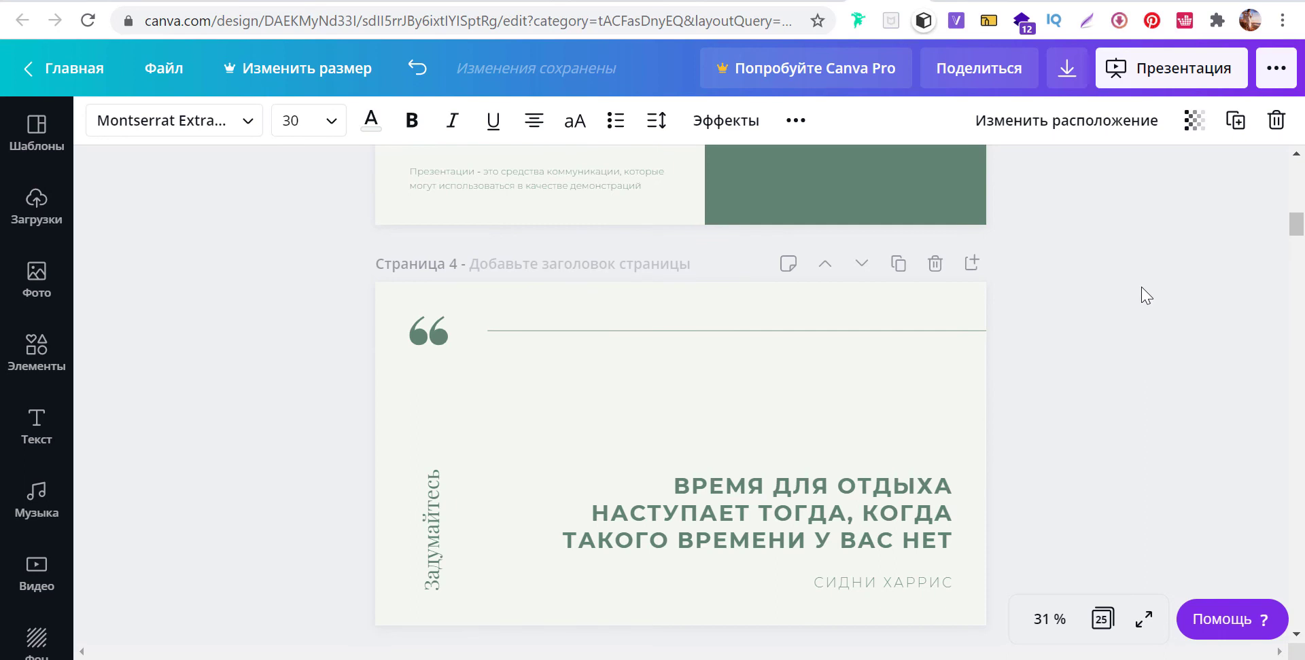